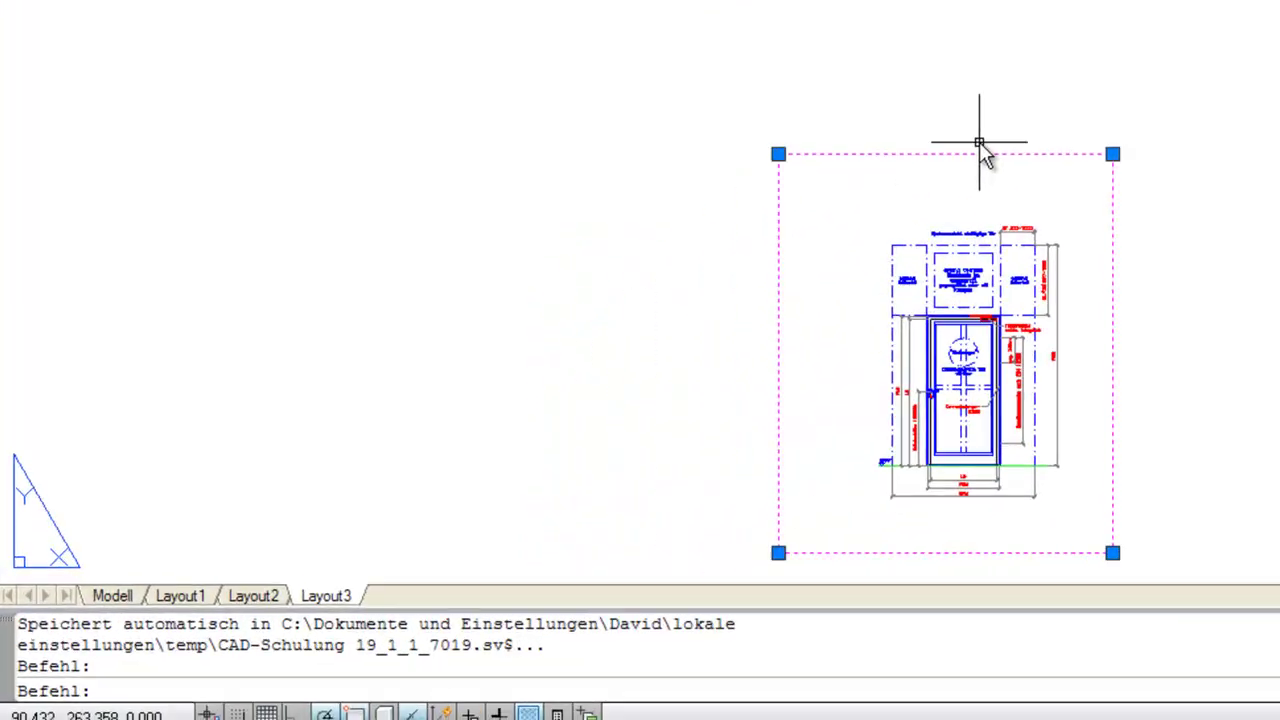
# - Open the viewport's properties and review its layer and linetype
pyautogui.write('e')
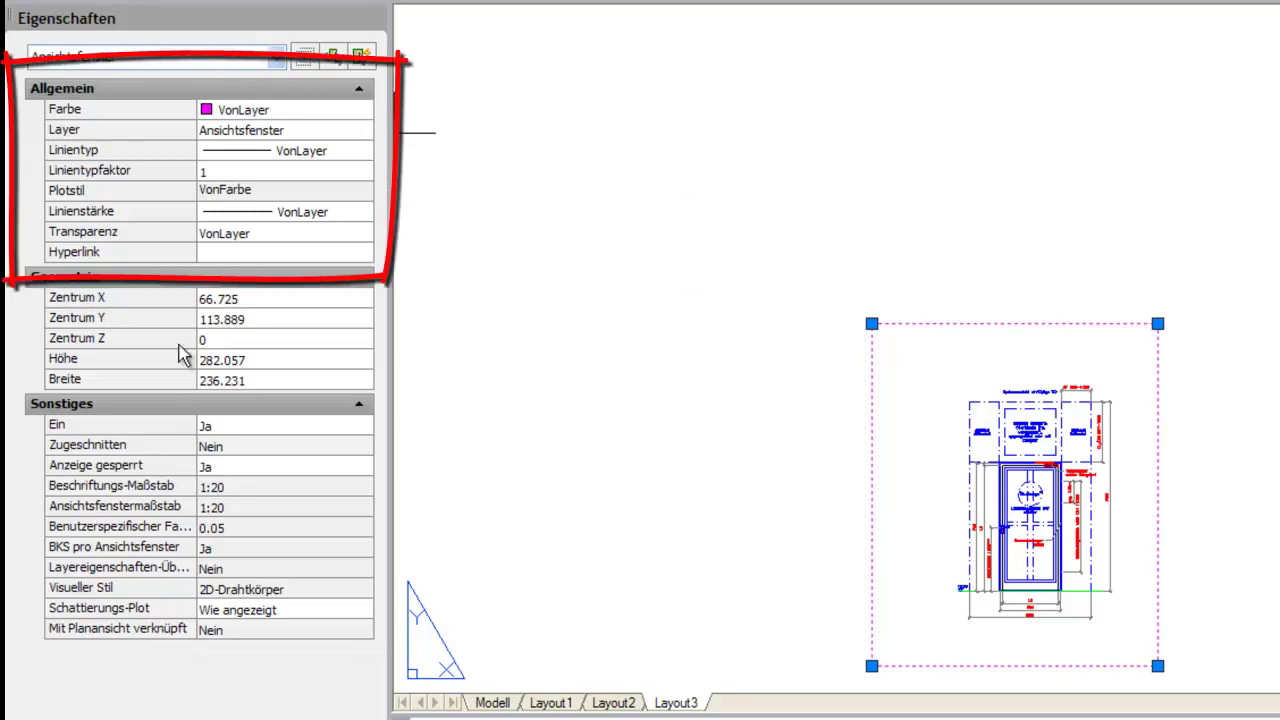
pyautogui.click(332, 108)
pyautogui.click(334, 130)
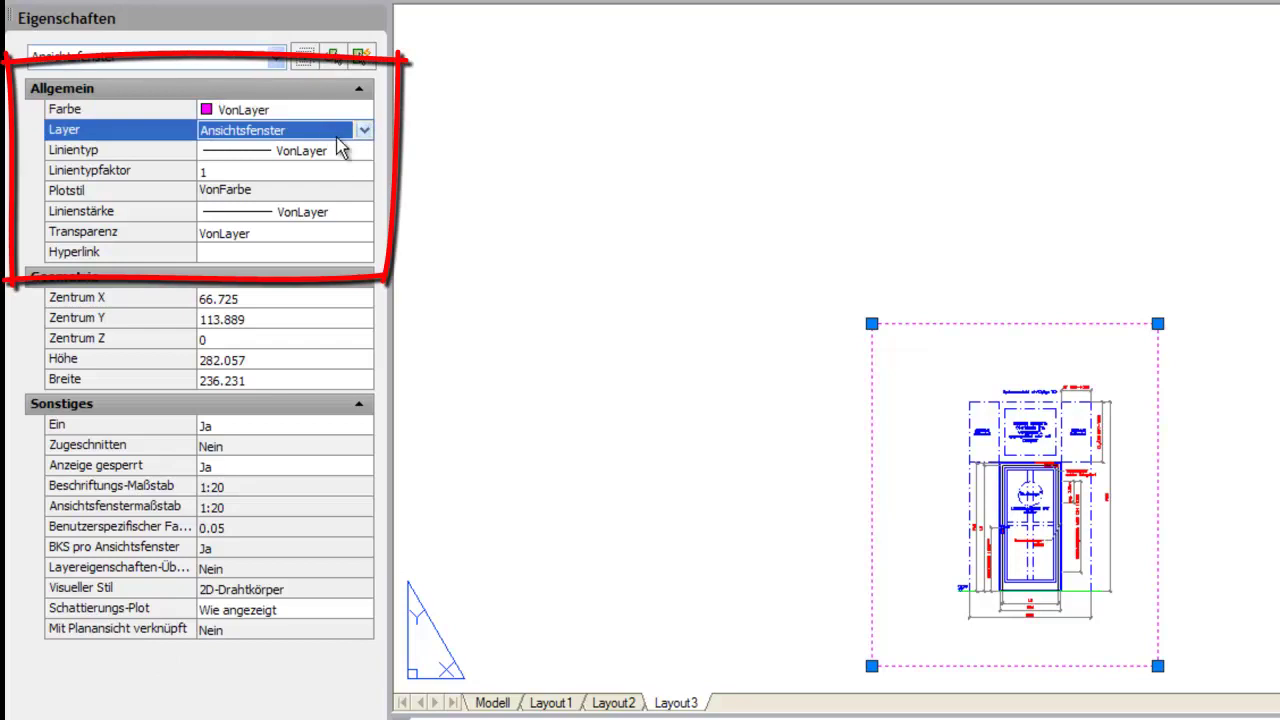
pyautogui.click(351, 155)
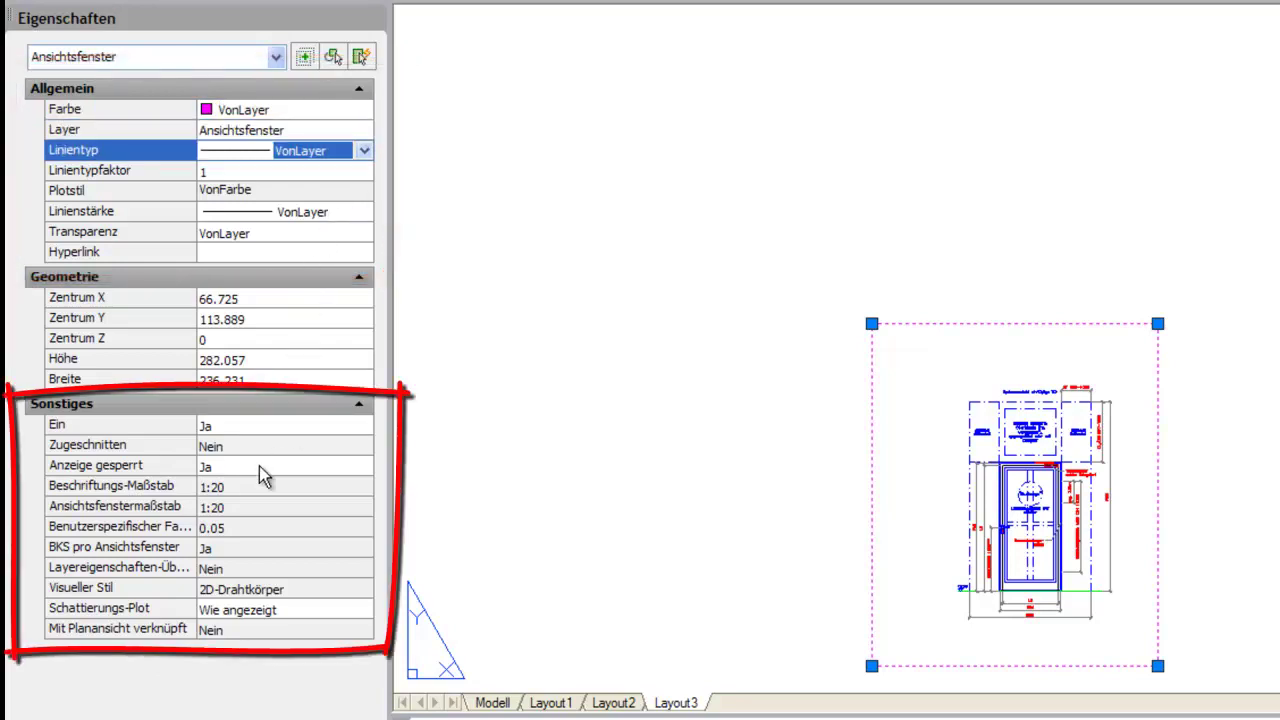
# - Switch the viewport's Ein property to Nein and back to Ja, then check clipping and display lock
pyautogui.click(340, 430)
pyautogui.click(363, 425)
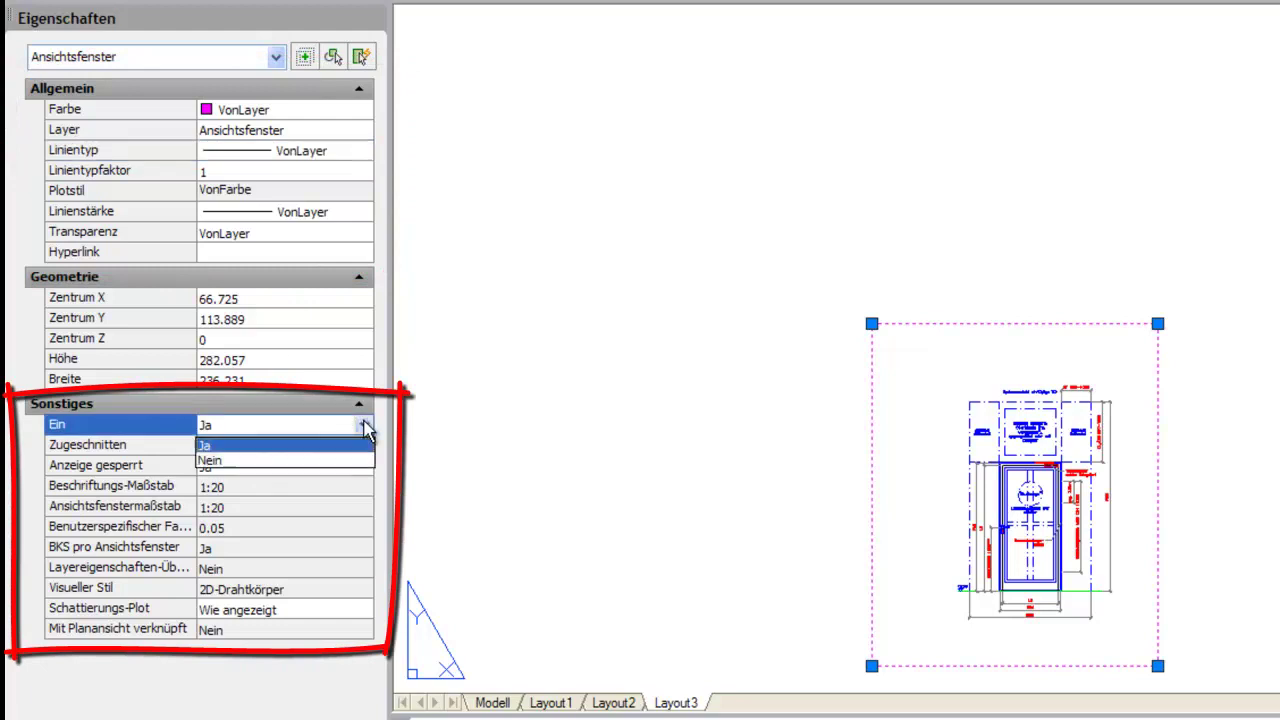
pyautogui.click(275, 461)
pyautogui.click(363, 425)
pyautogui.click(340, 448)
pyautogui.click(341, 448)
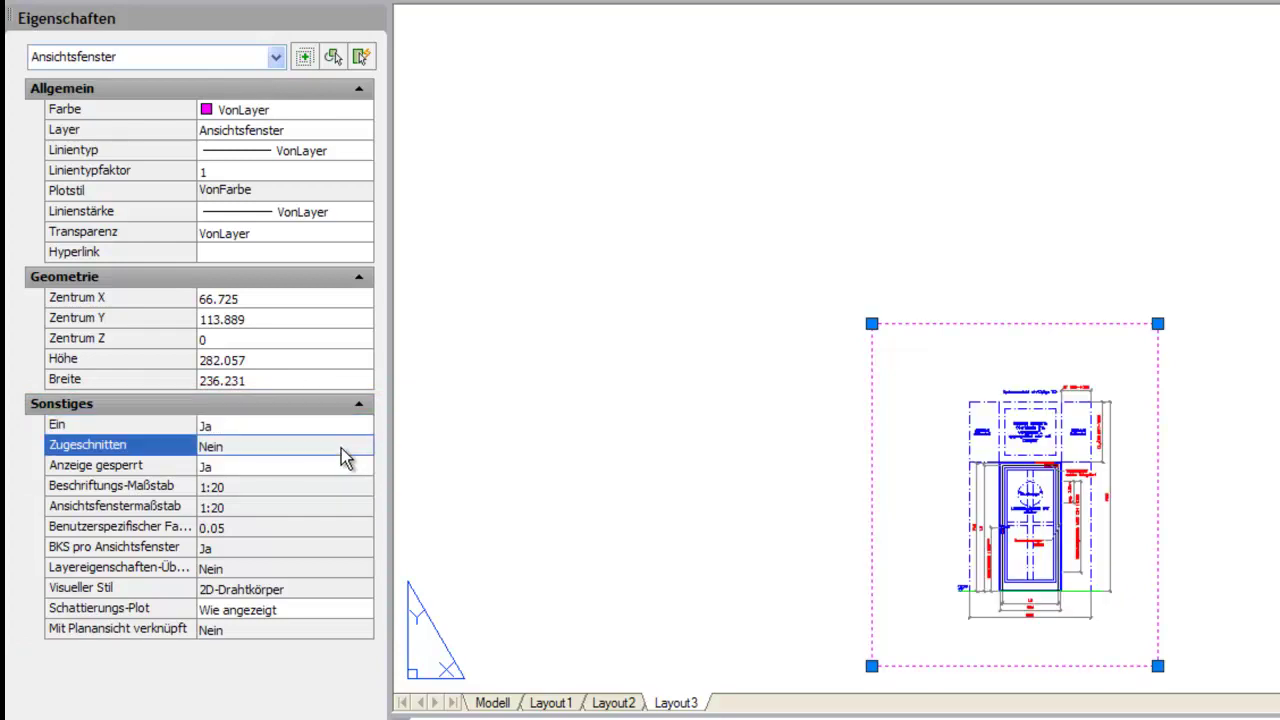
pyautogui.click(316, 470)
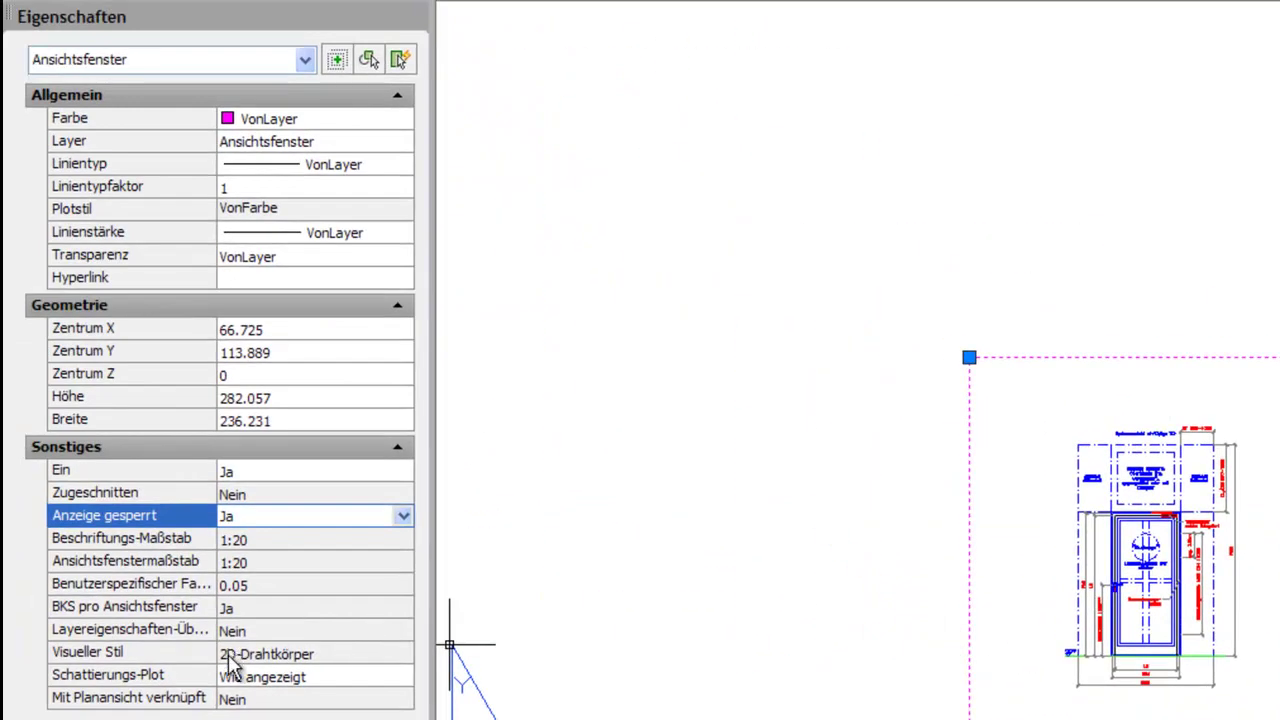
# - Keep the viewport's shade plot set to 'Wie angezeigt'
pyautogui.click(375, 677)
pyautogui.click(403, 677)
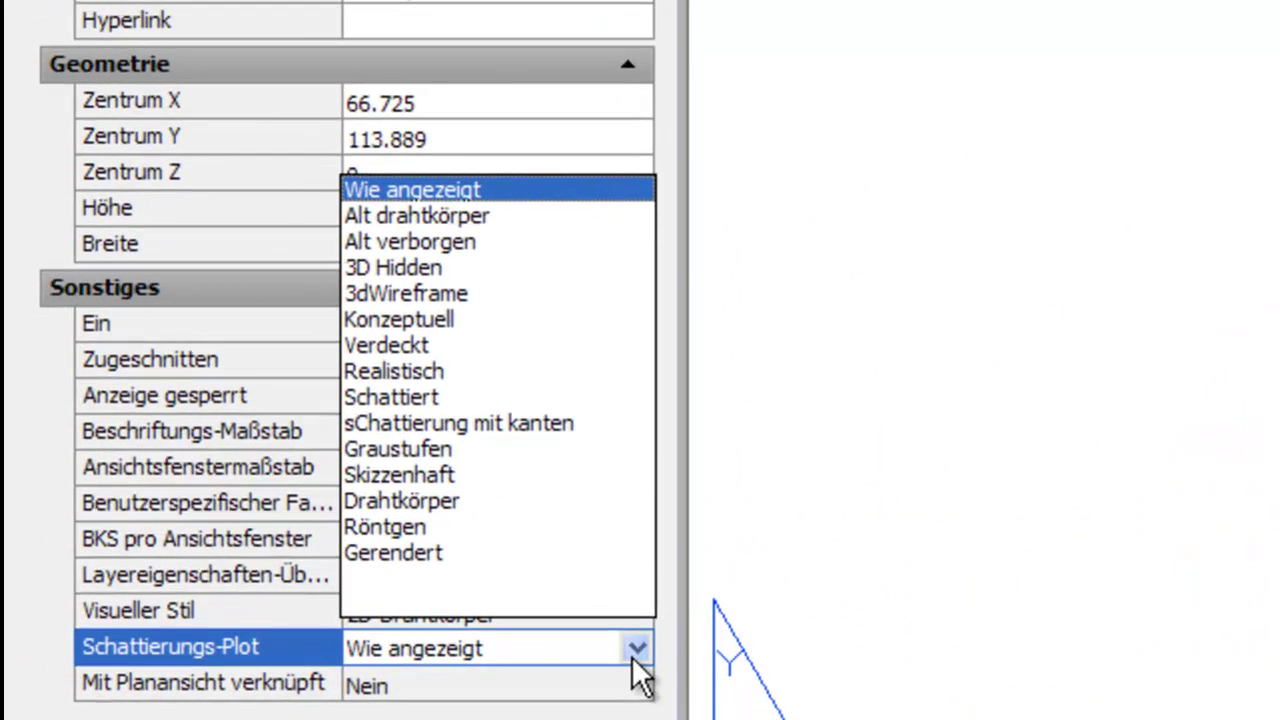
pyautogui.click(635, 652)
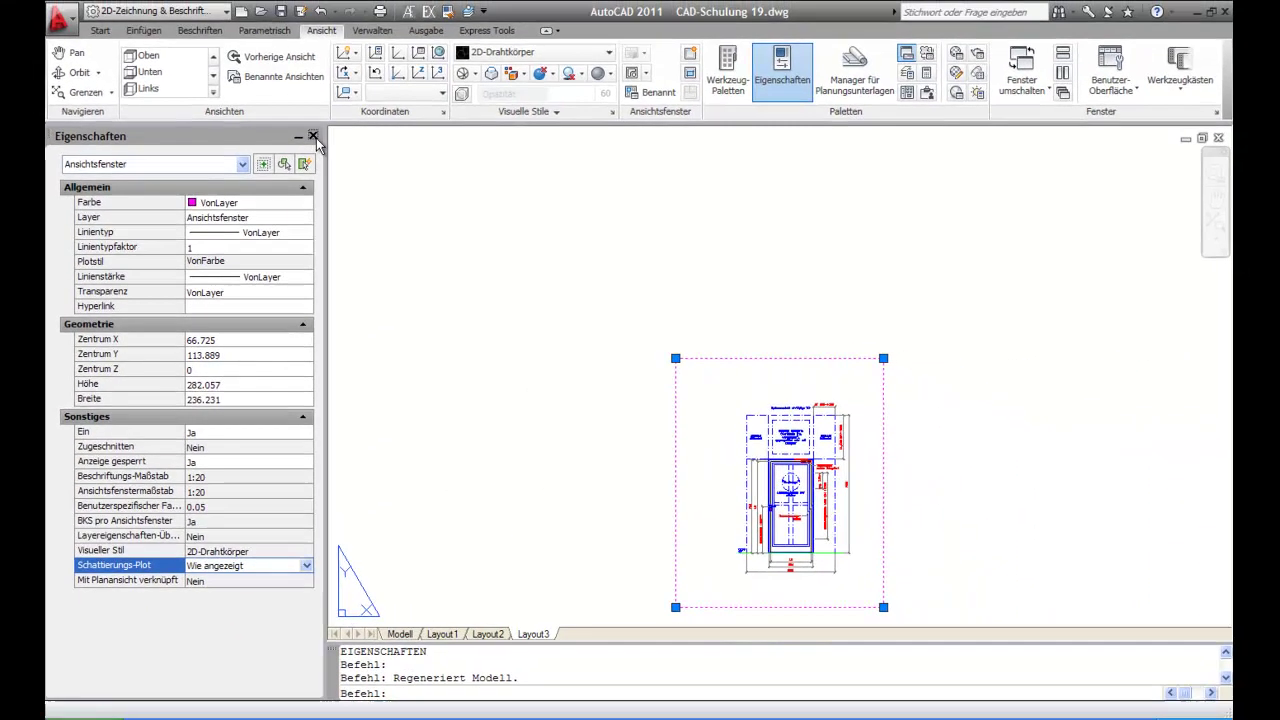
# - Close the properties palette, undo the earlier move, and move the viewport higher on the sheet
pyautogui.click(316, 138)
pyautogui.hotkey('ctrl', 'z')
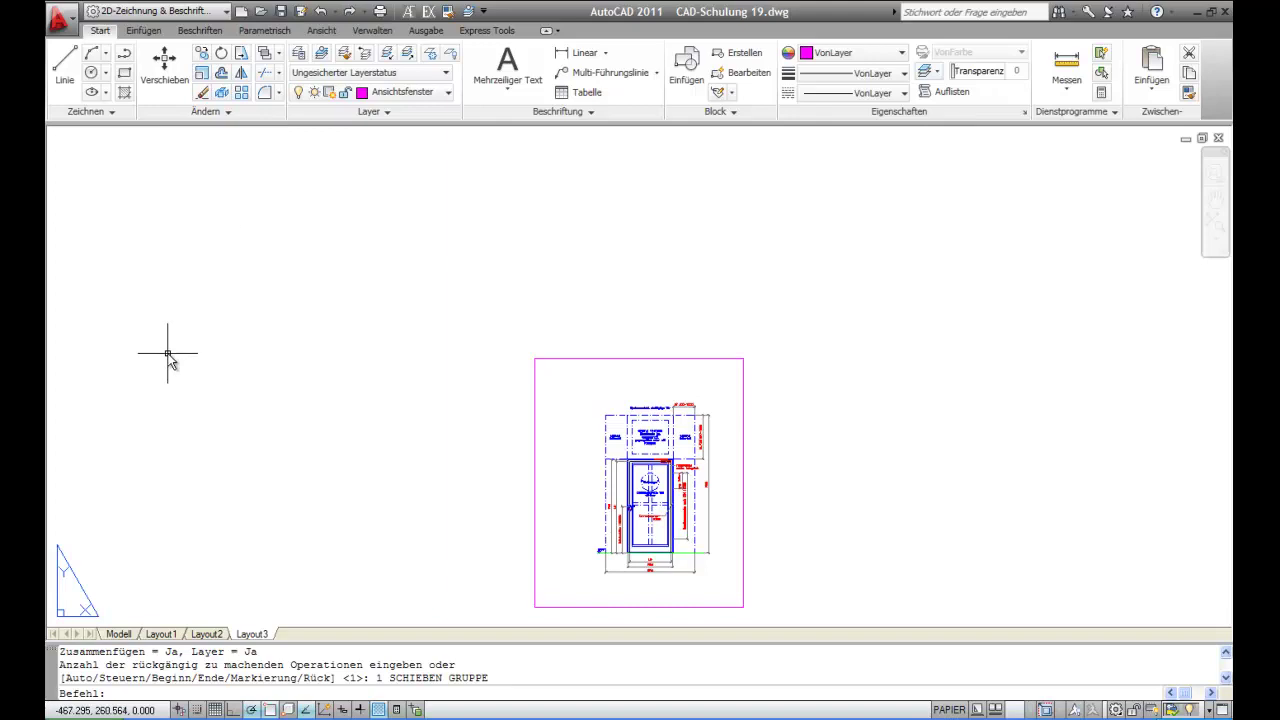
pyautogui.click(164, 58)
pyautogui.click(612, 361)
pyautogui.press('Return')
pyautogui.click(584, 370)
pyautogui.click(578, 303)
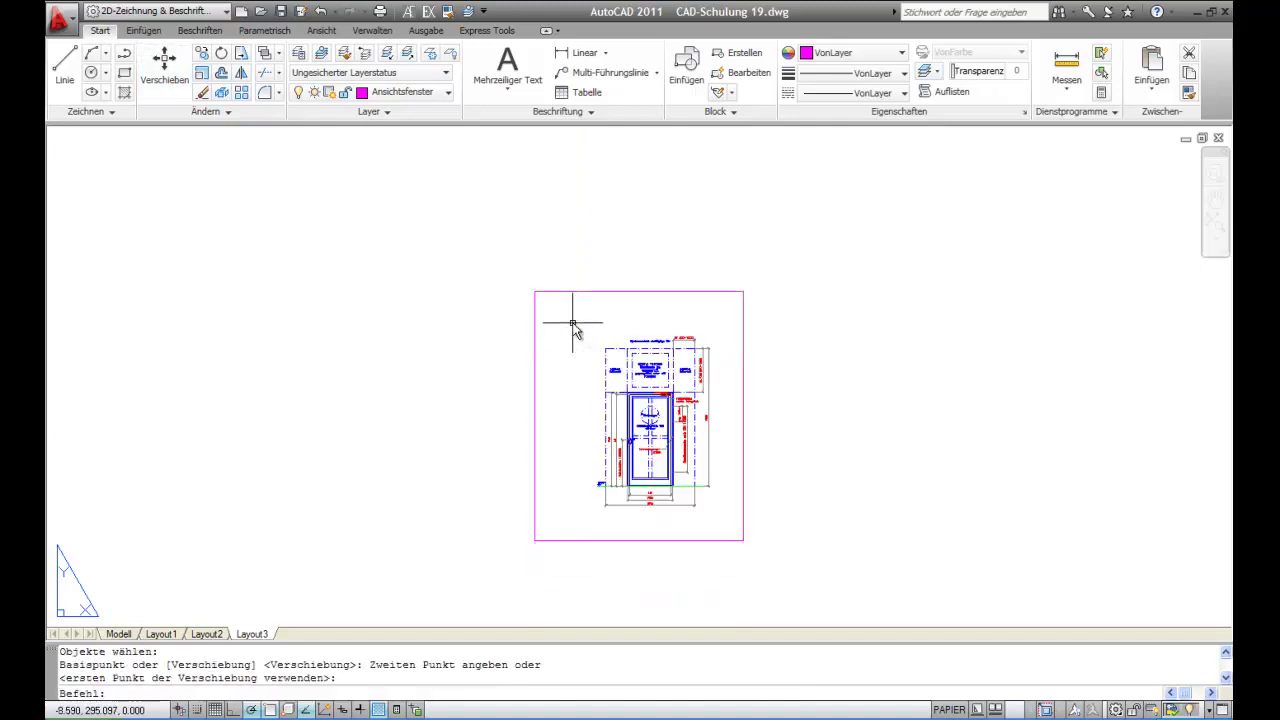
# - Rotate the viewport, then undo the rotation so it stays upright
pyautogui.click(221, 52)
pyautogui.click(557, 292)
pyautogui.press('Return')
pyautogui.click(566, 325)
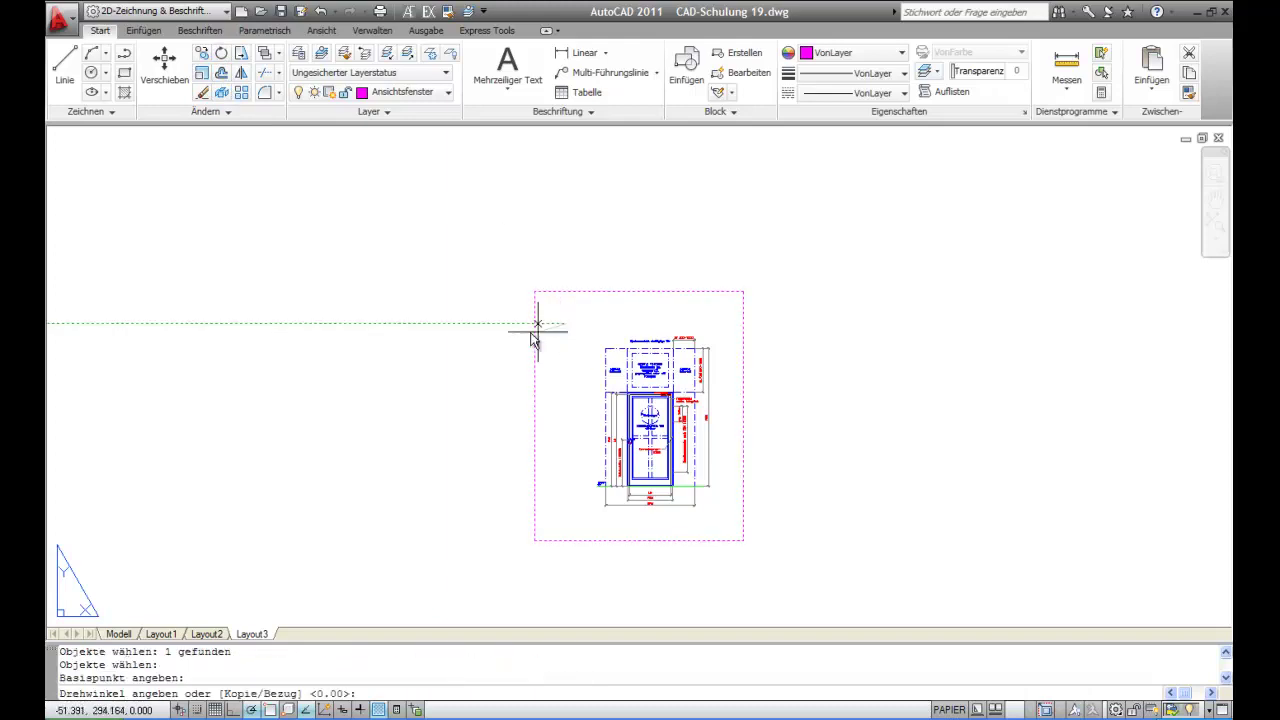
pyautogui.click(484, 375)
pyautogui.hotkey('ctrl', 'z')
pyautogui.hotkey('ctrl', 'y')
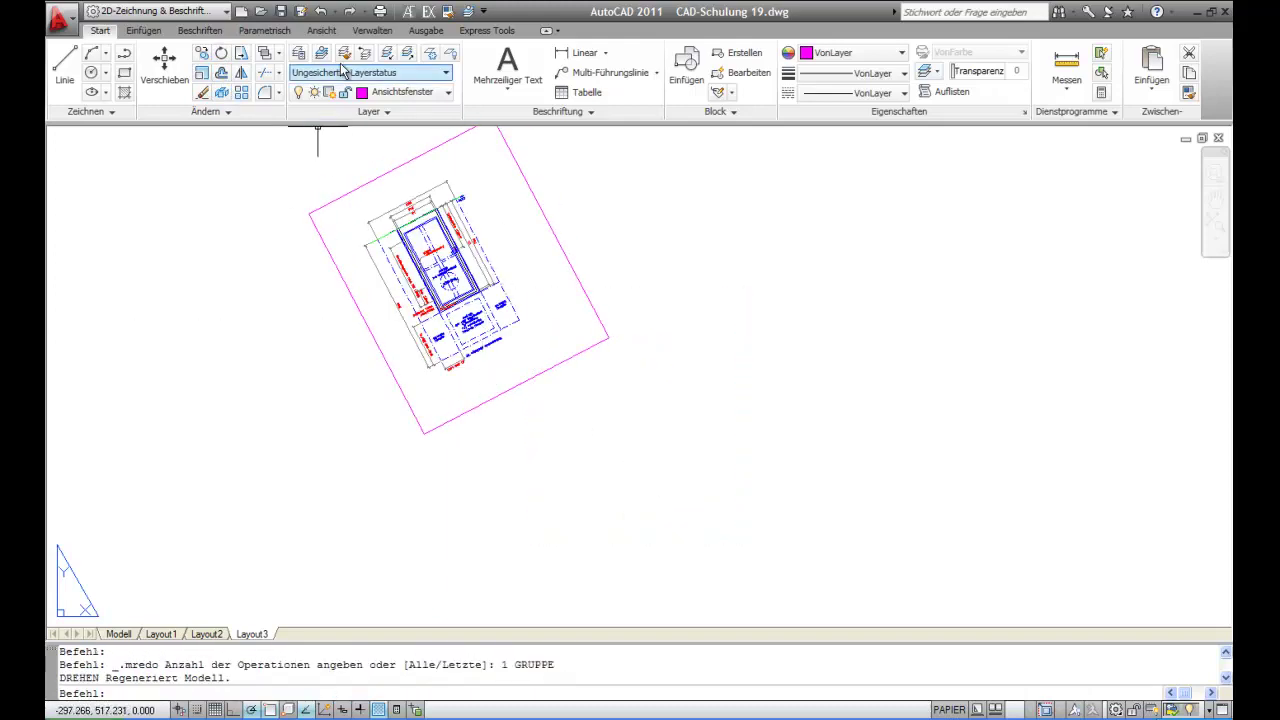
pyautogui.click(321, 12)
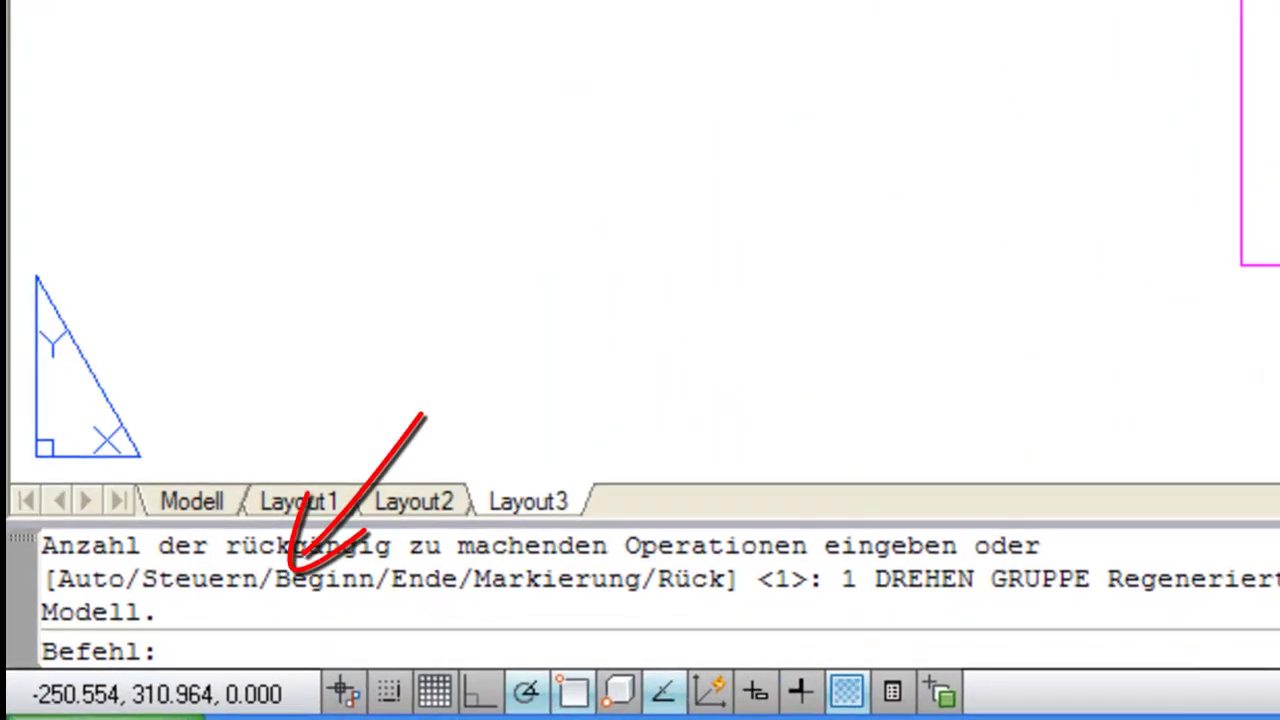
# - Set the VPROTATEASSOC system variable to 0
pyautogui.write('vp')
pyautogui.write('ro')
pyautogui.write('ta')
pyautogui.write('t')
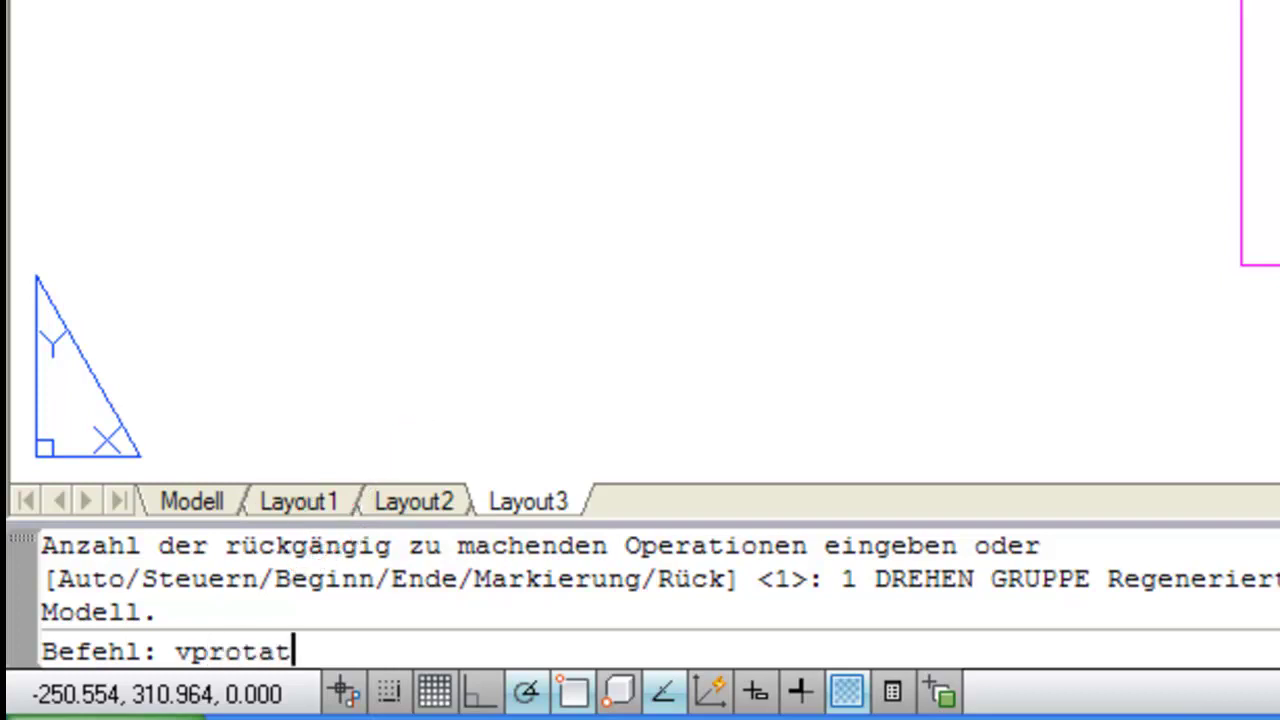
pyautogui.write('eas')
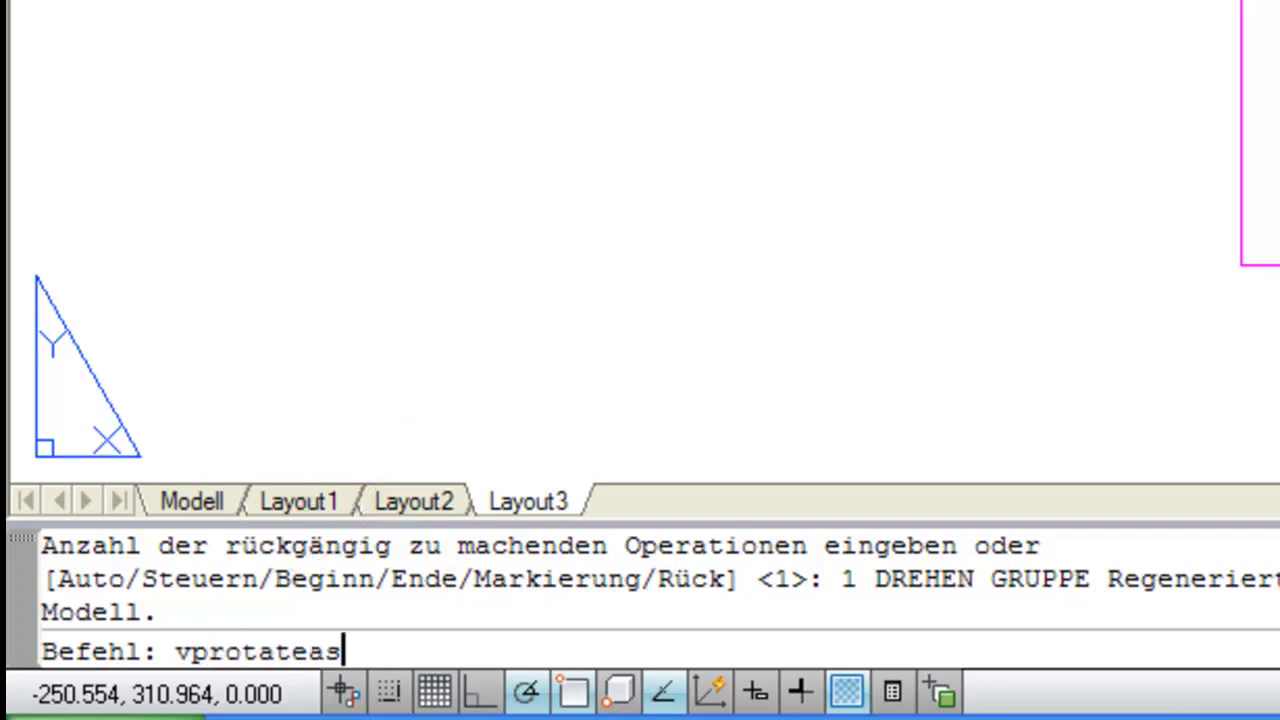
pyautogui.write('soc')
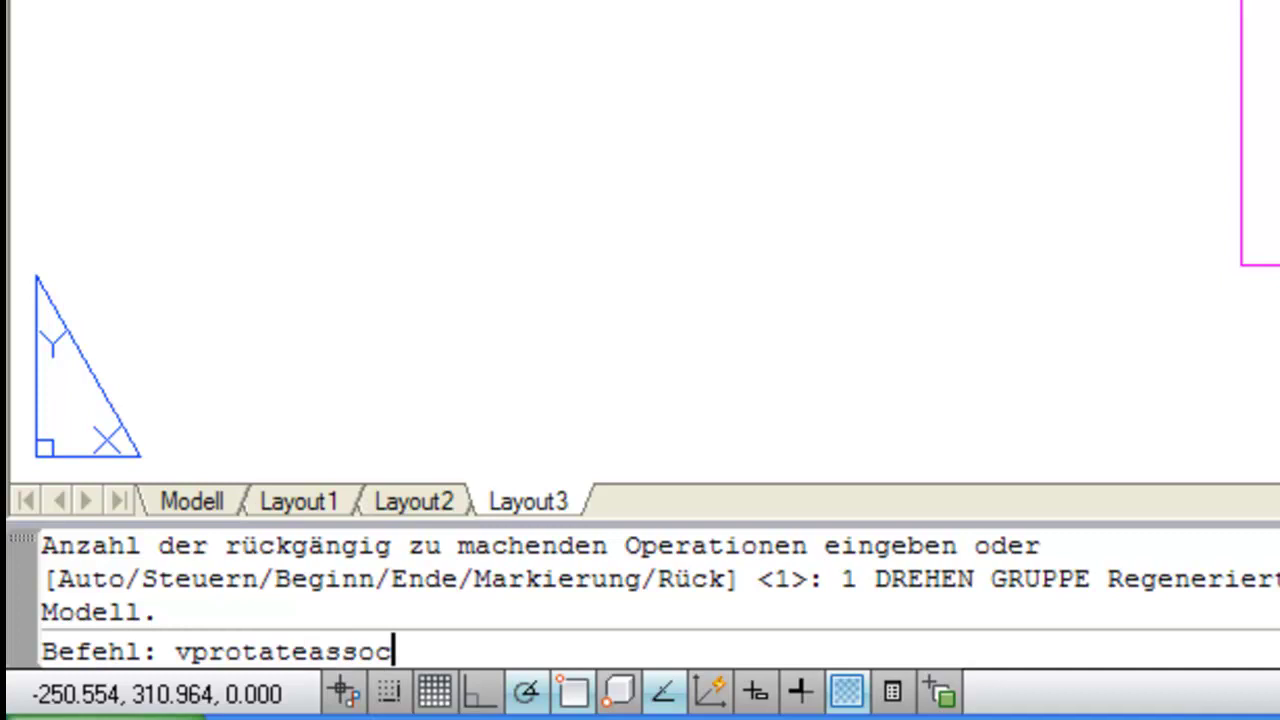
pyautogui.press('Return')
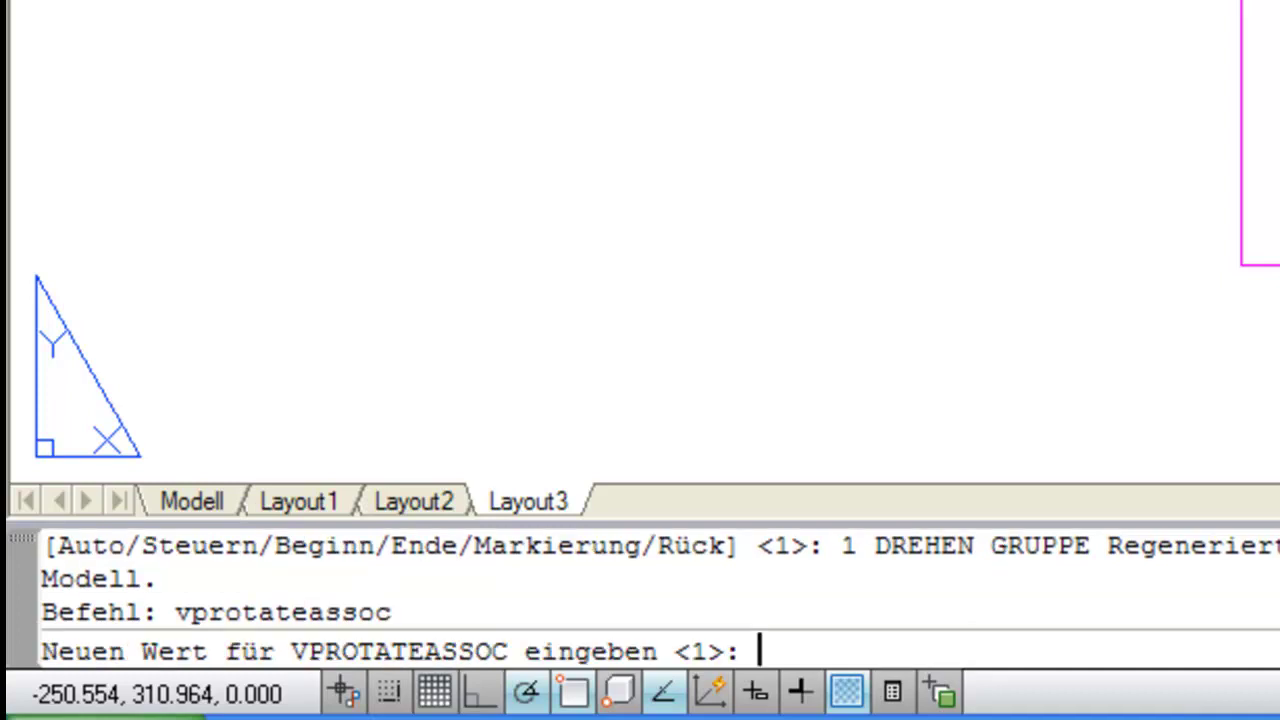
pyautogui.write('0')
pyautogui.press('Return')
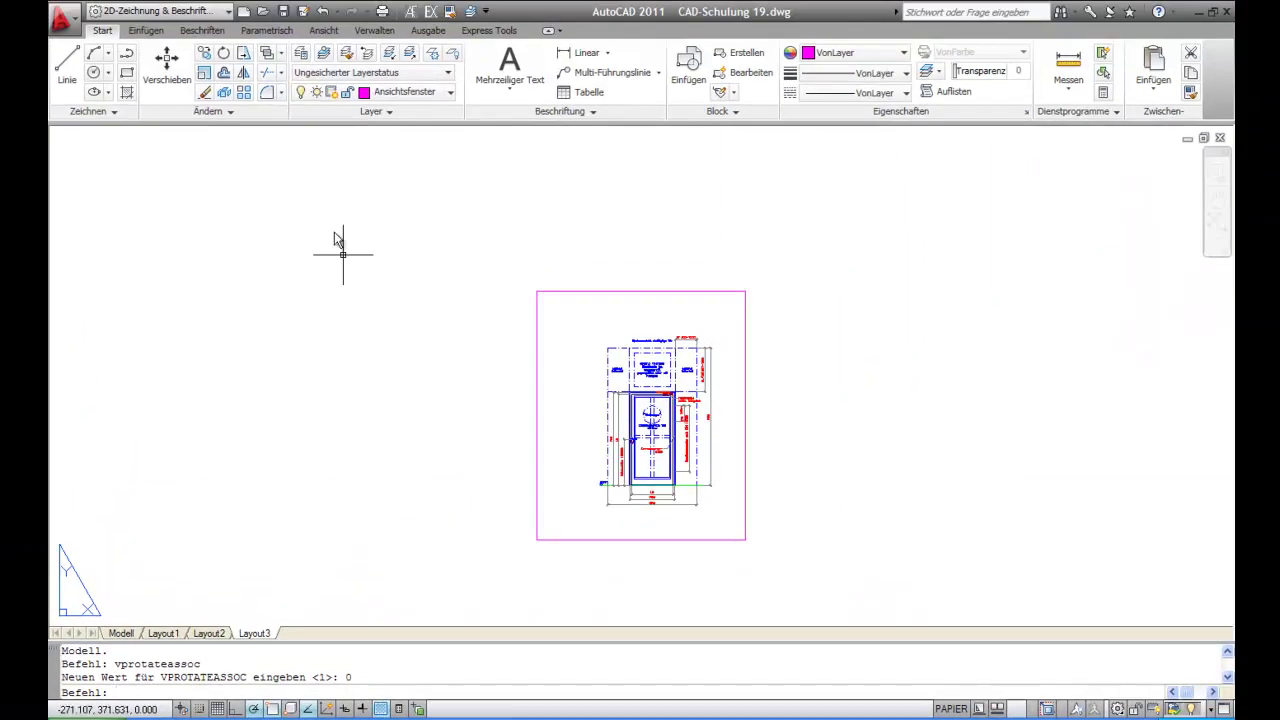
pyautogui.click(204, 53)
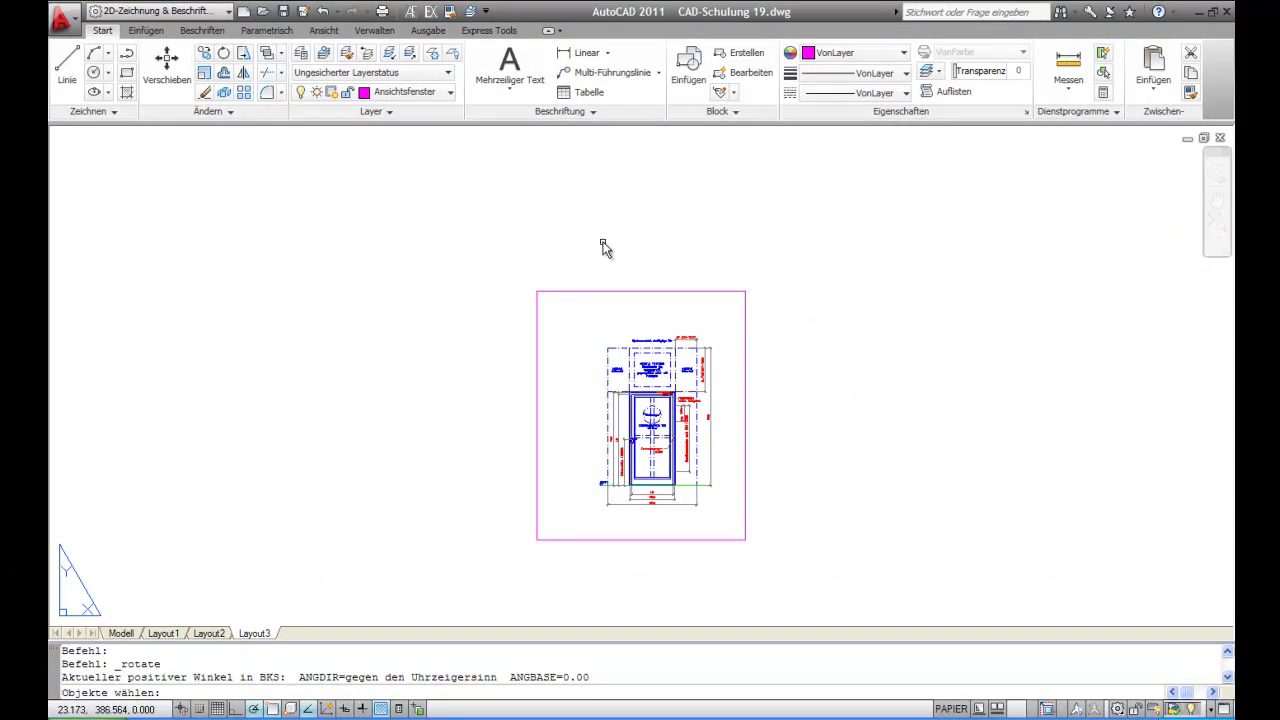
pyautogui.click(592, 292)
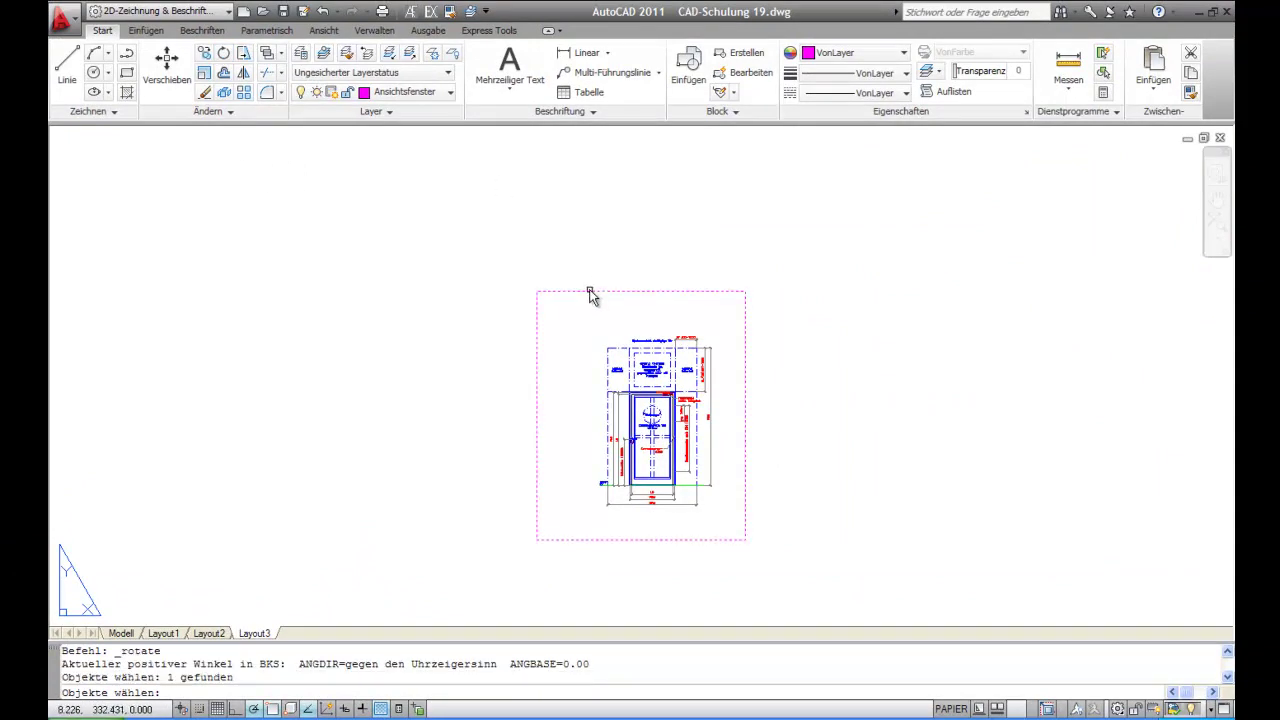
pyautogui.press('Return')
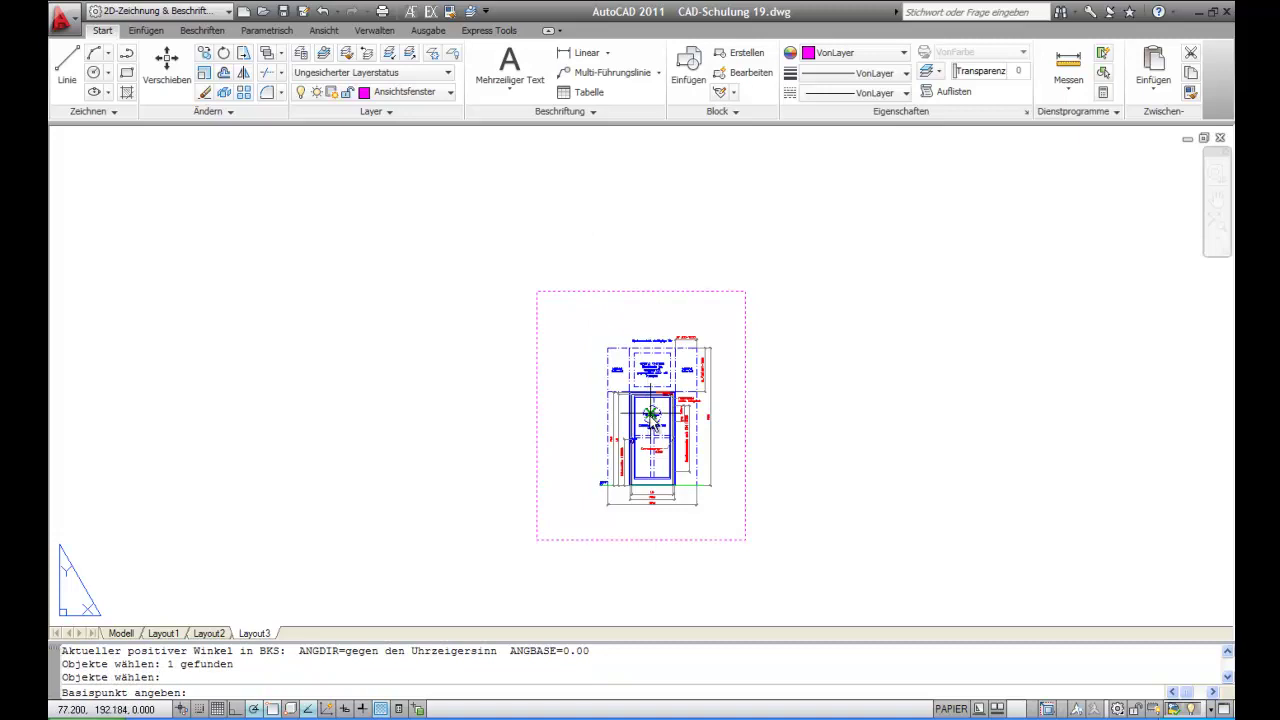
pyautogui.click(651, 415)
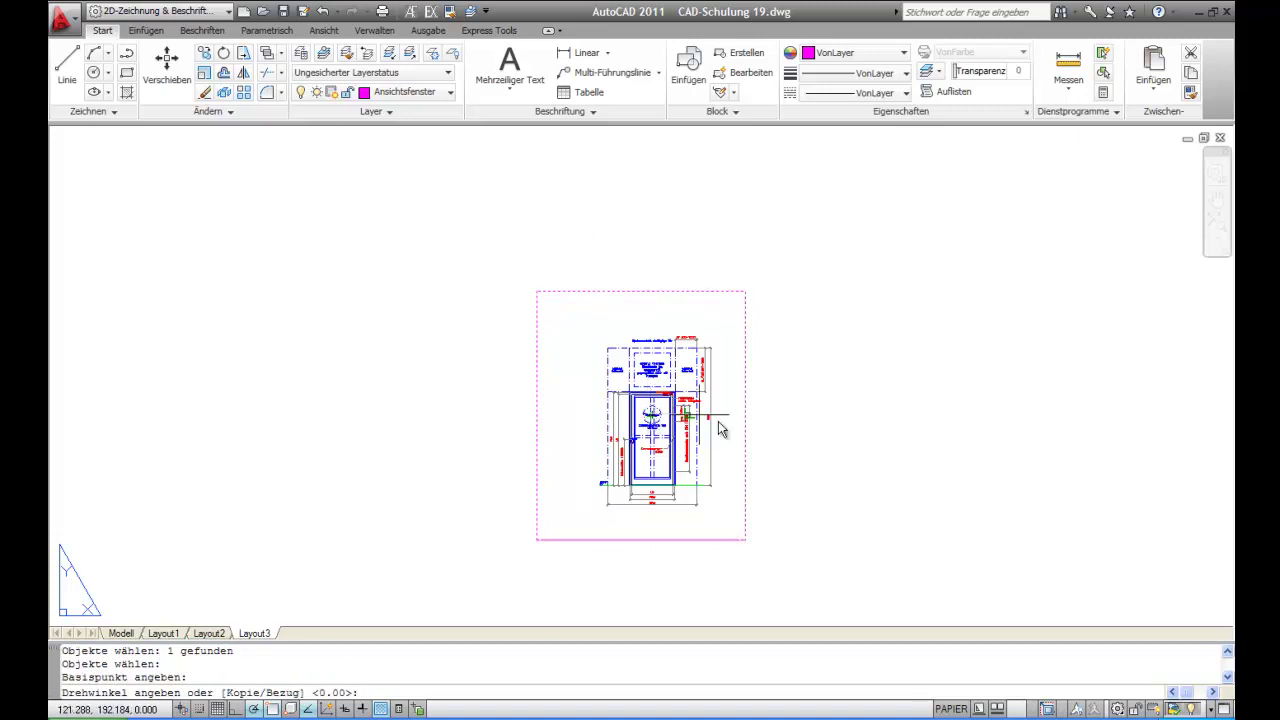
pyautogui.click(790, 512)
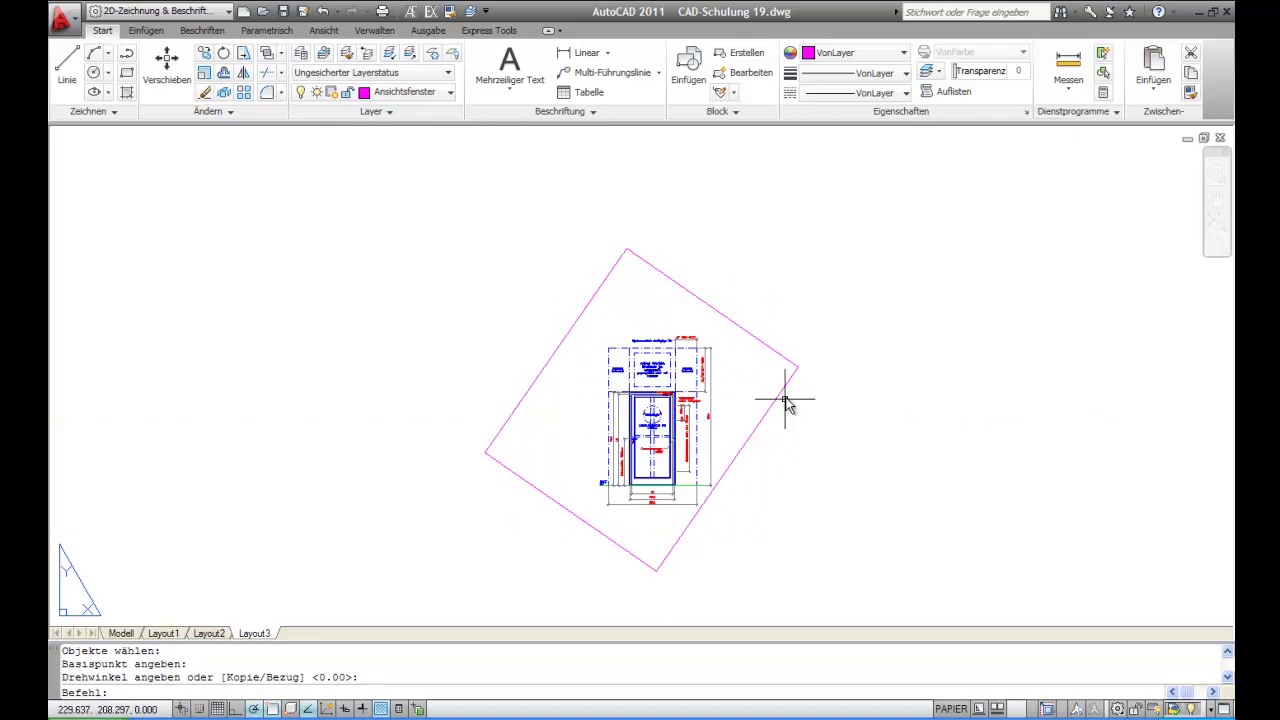
pyautogui.click(322, 11)
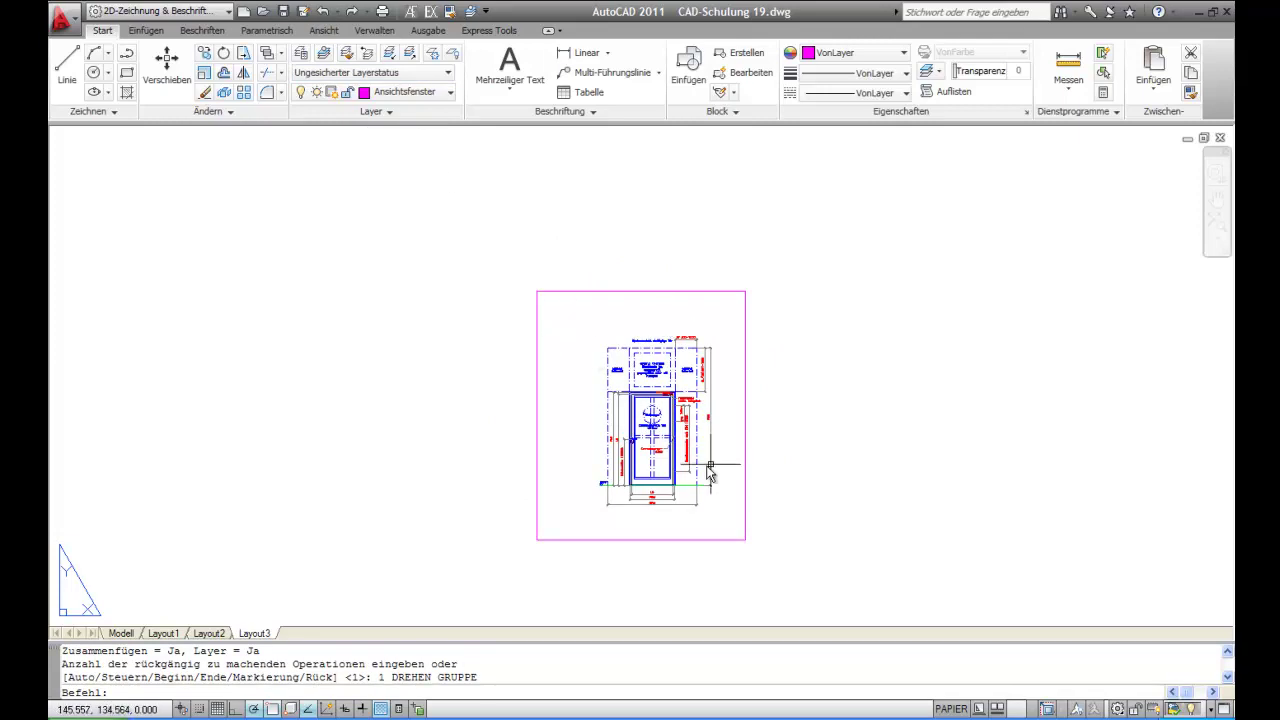
pyautogui.scroll(2, 692, 468)
pyautogui.scroll(1, 692, 470)
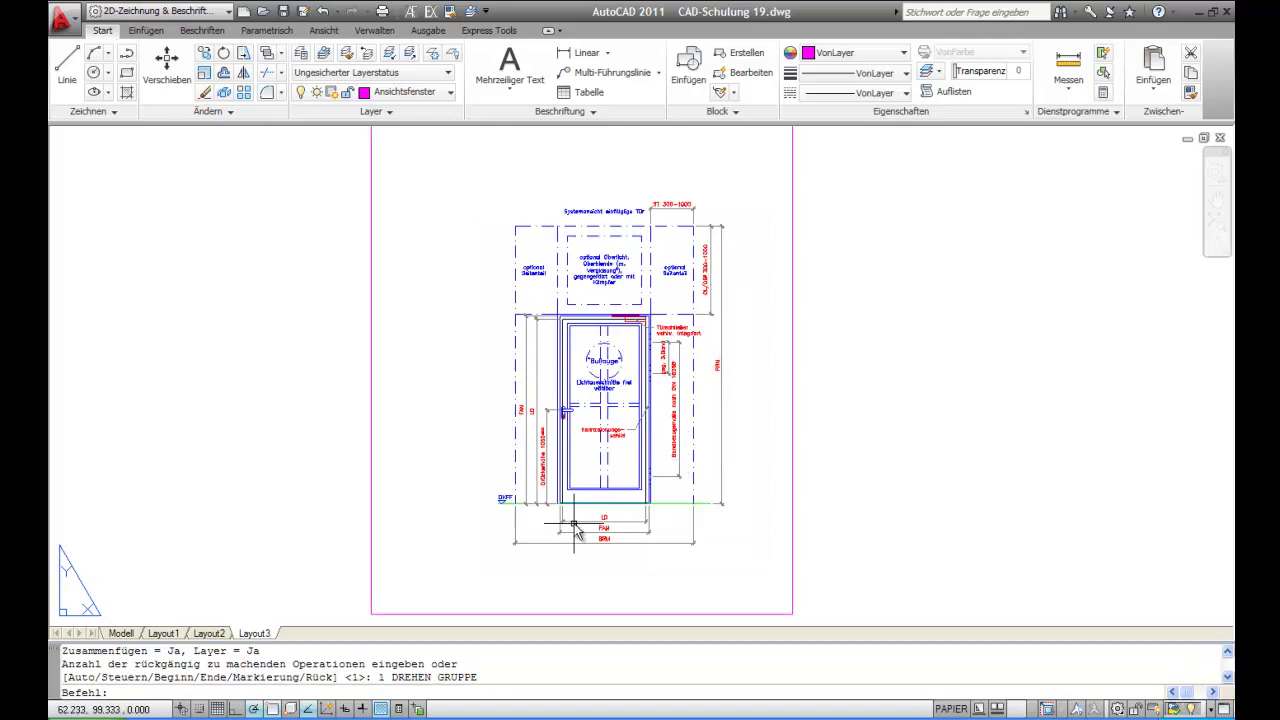
# - Switch to model space and view the door drawing from the top
pyautogui.click(122, 634)
pyautogui.click(1166, 203)
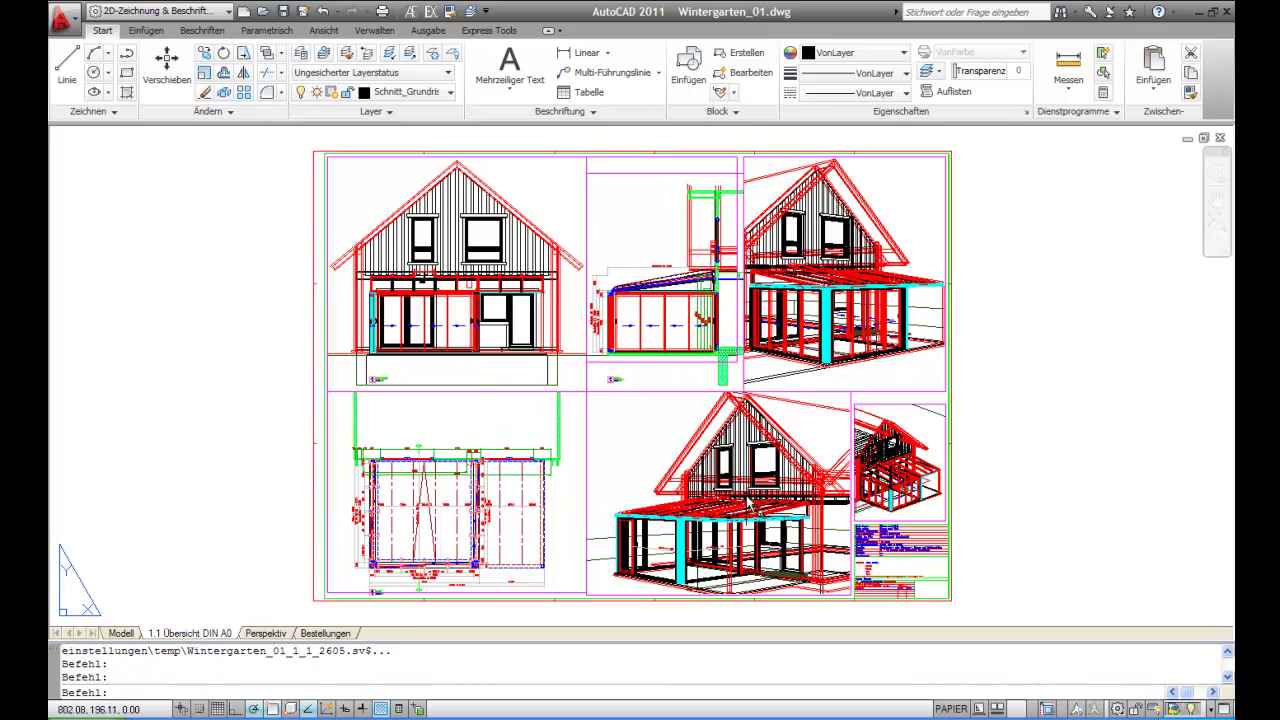
# - Zoom around the wintergarden model, then return to the '1.1 Übersicht DIN A0' layout
pyautogui.click(120, 634)
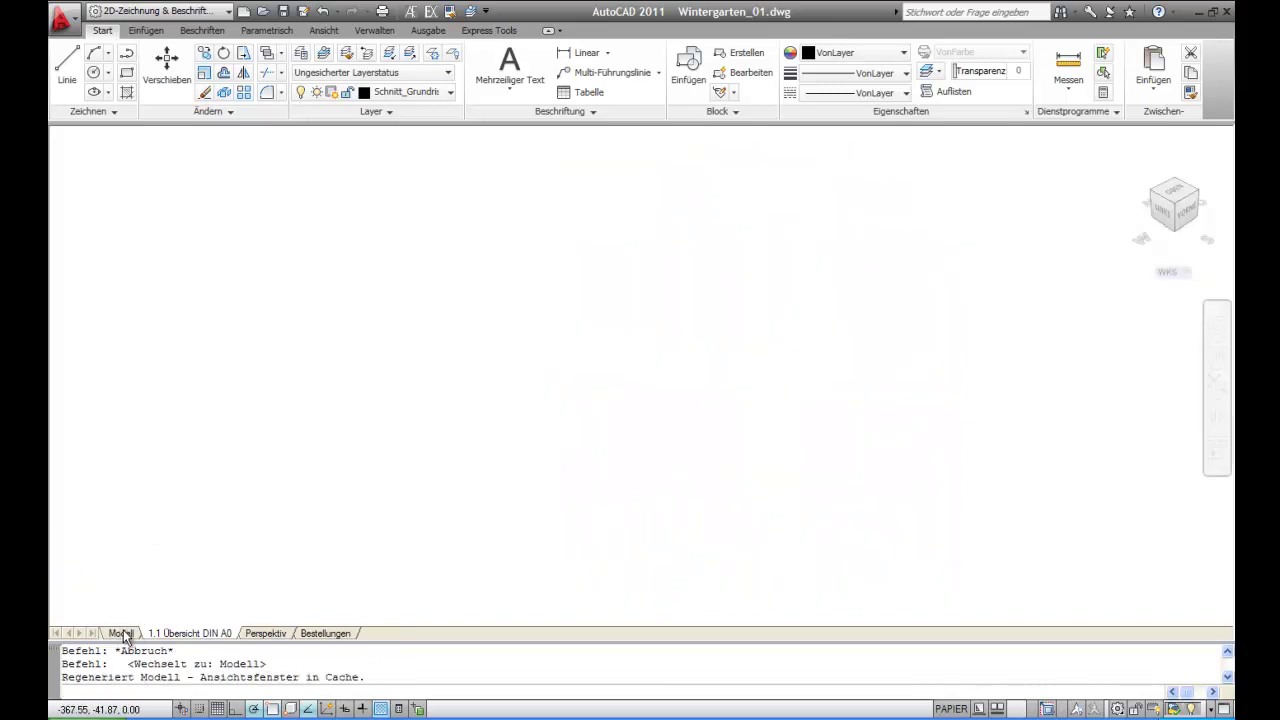
pyautogui.scroll(1, 588, 487)
pyautogui.scroll(1, 640, 440)
pyautogui.scroll(2, 720, 400)
pyautogui.scroll(1, 860, 350)
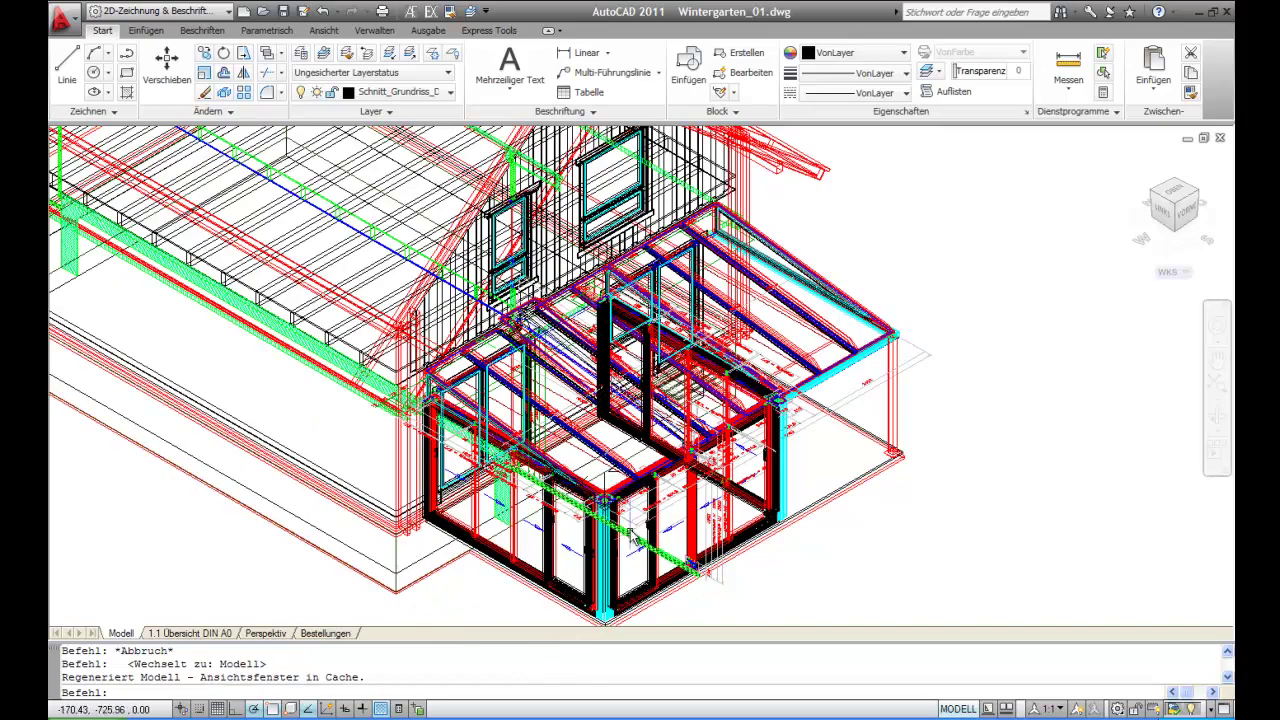
pyautogui.scroll(2, 628, 505)
pyautogui.scroll(1, 628, 505)
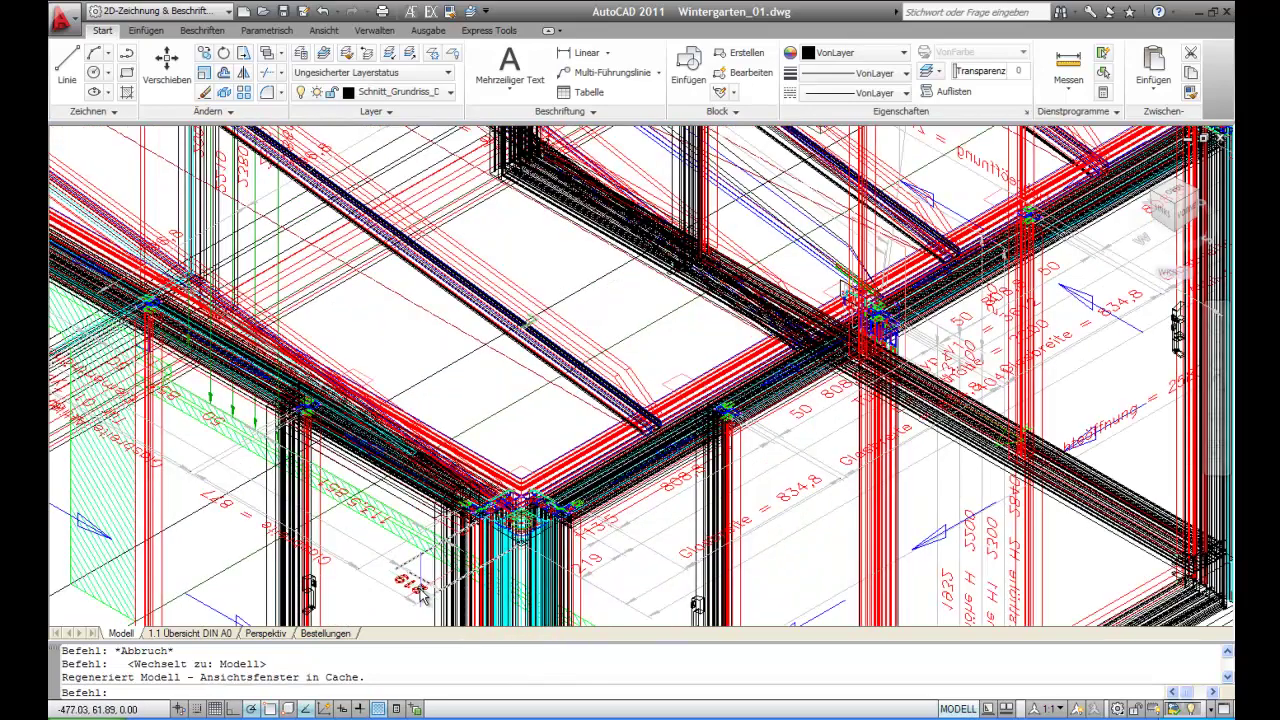
pyautogui.scroll(-2, 430, 595)
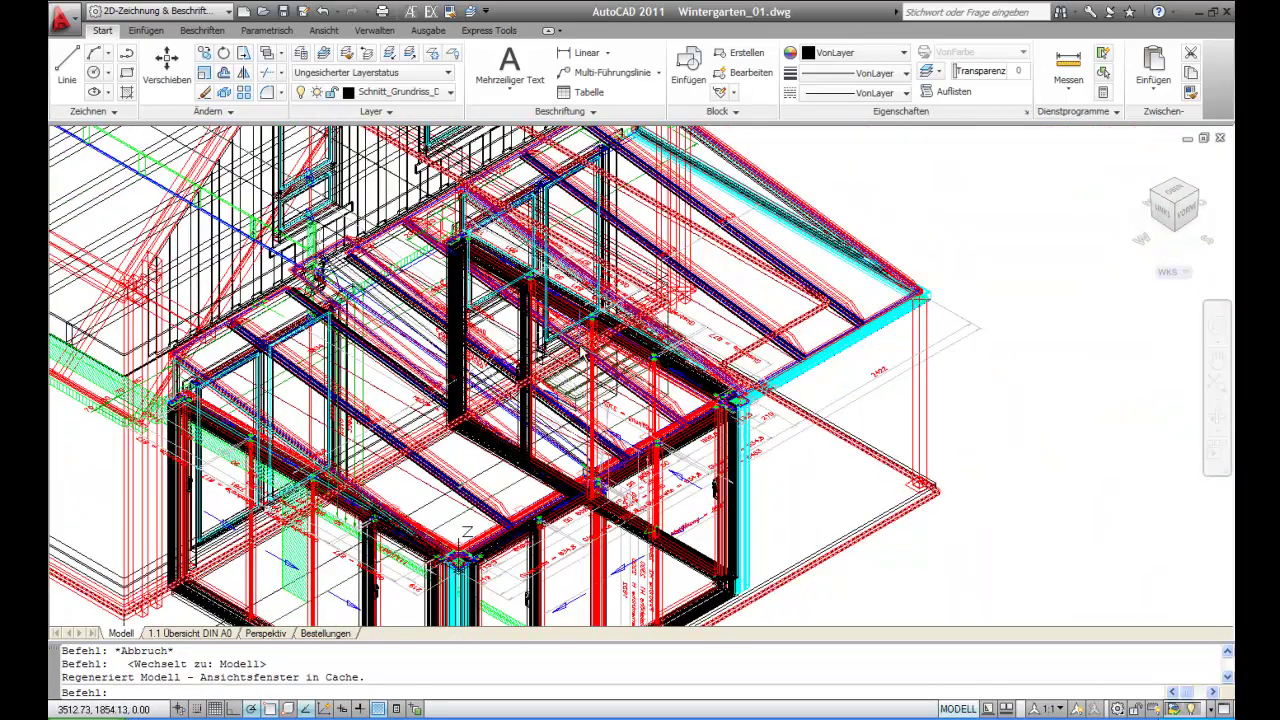
pyautogui.scroll(-1, 330, 440)
pyautogui.scroll(-1, 345, 430)
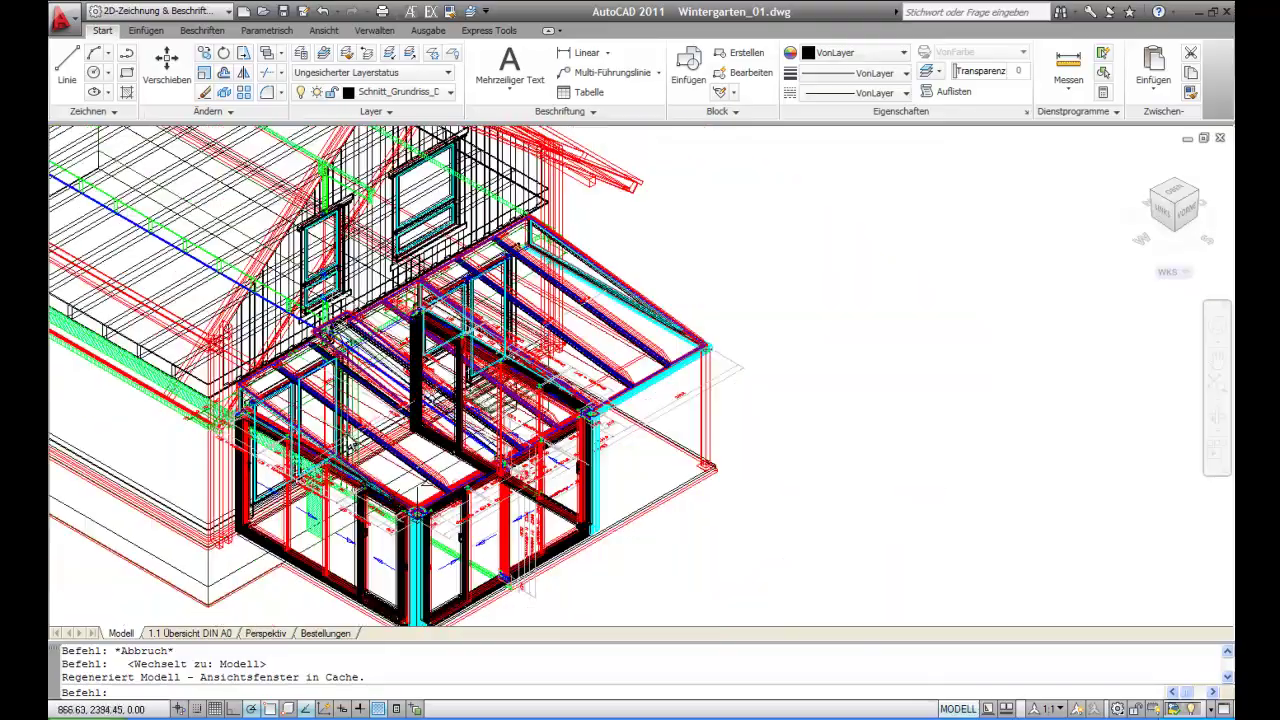
pyautogui.scroll(2, 415, 510)
pyautogui.scroll(2, 440, 460)
pyautogui.scroll(2, 465, 400)
pyautogui.scroll(2, 487, 355)
pyautogui.scroll(2, 470, 366)
pyautogui.scroll(2, 400, 400)
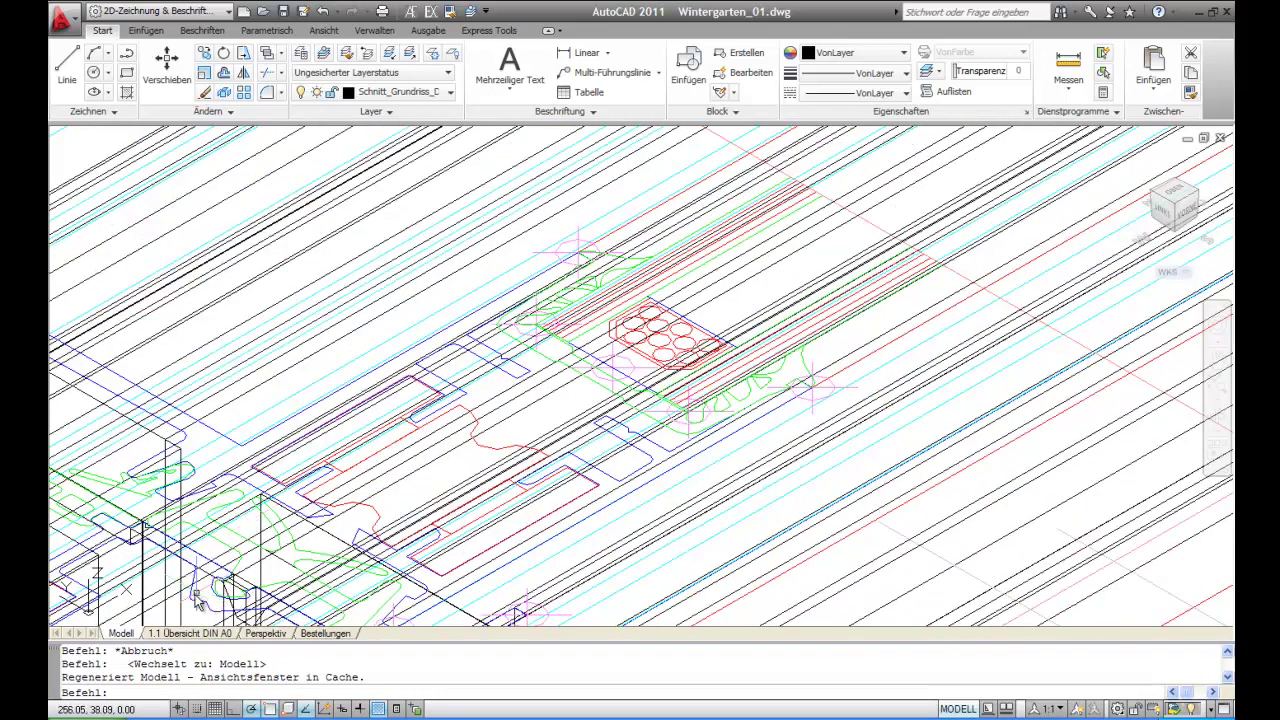
pyautogui.click(184, 634)
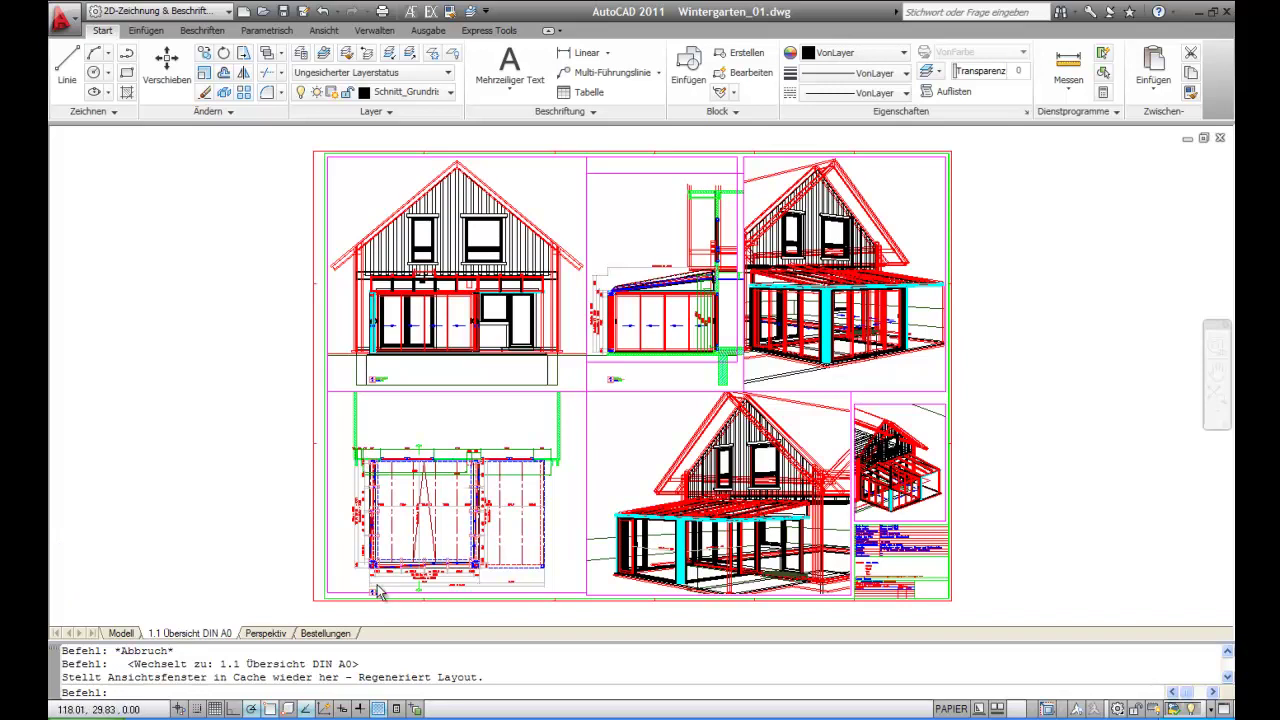
# - Zoom to the floor-plan corner, activate that viewport, and open the Layer Properties Manager
pyautogui.scroll(2, 378, 588)
pyautogui.scroll(2, 375, 580)
pyautogui.scroll(2, 366, 557)
pyautogui.scroll(2, 345, 445)
pyautogui.scroll(2, 345, 445)
pyautogui.scroll(-1, 443, 400)
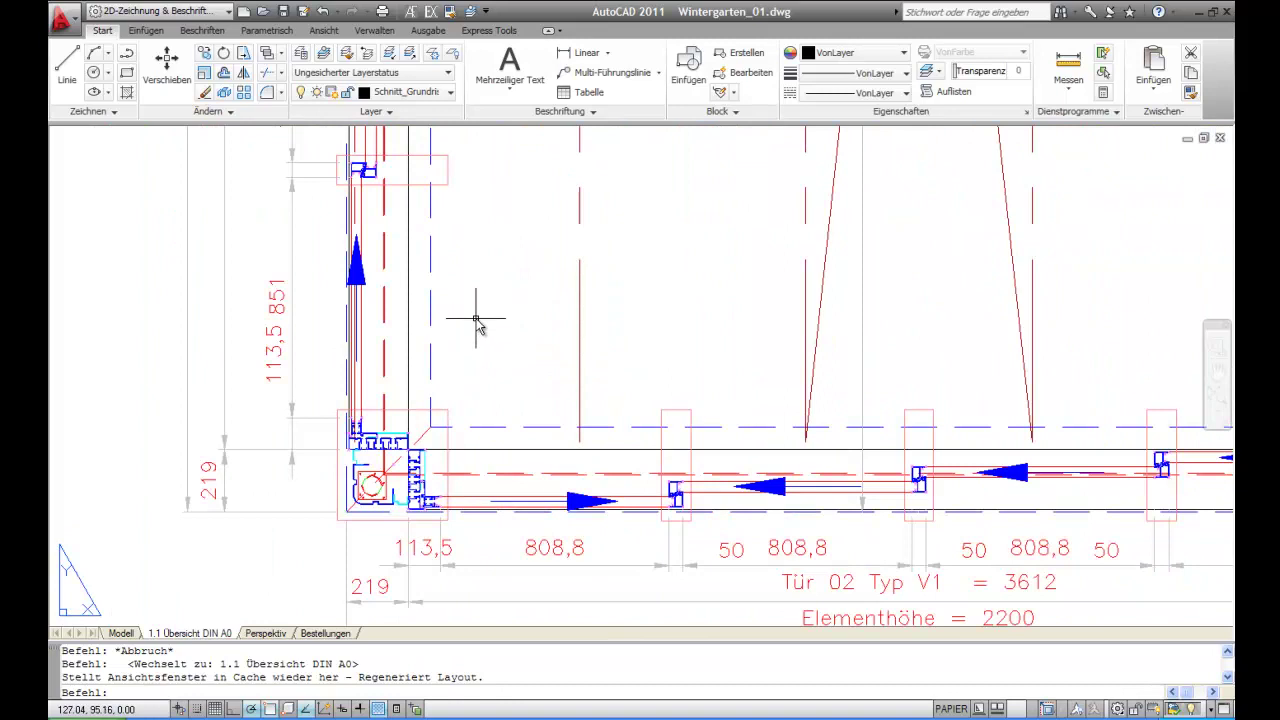
pyautogui.click(960, 708)
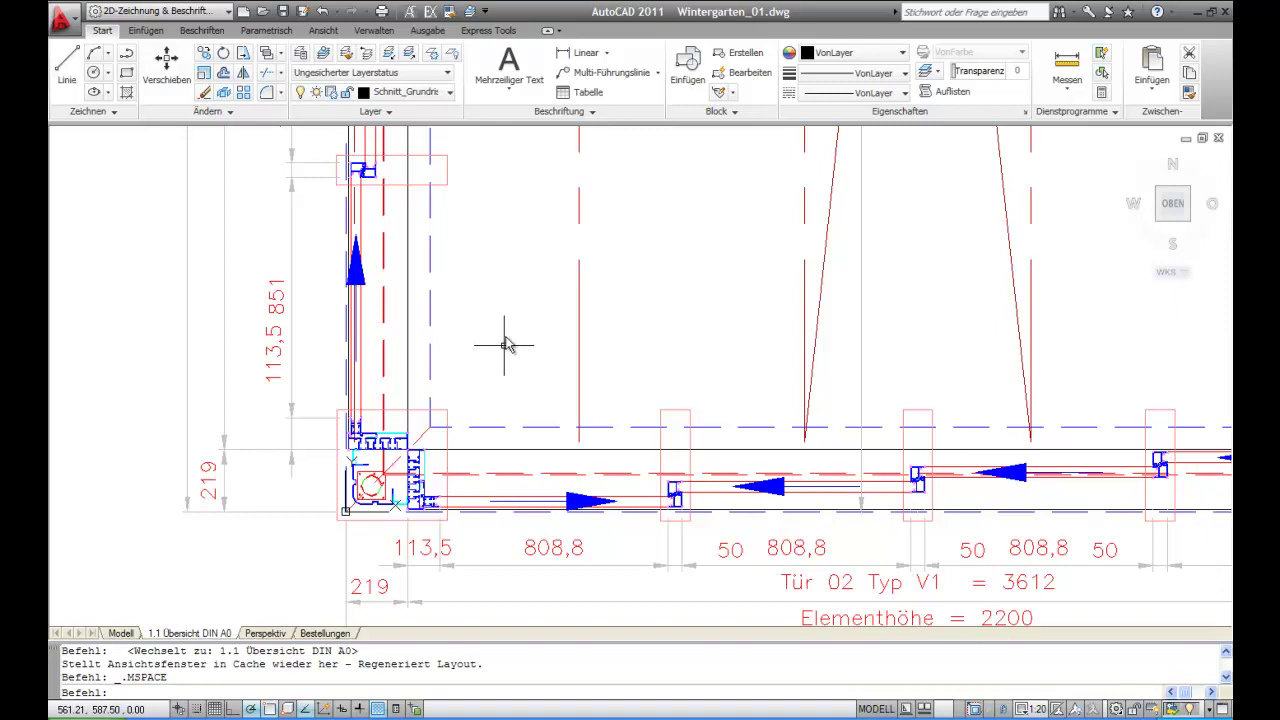
pyautogui.click(303, 57)
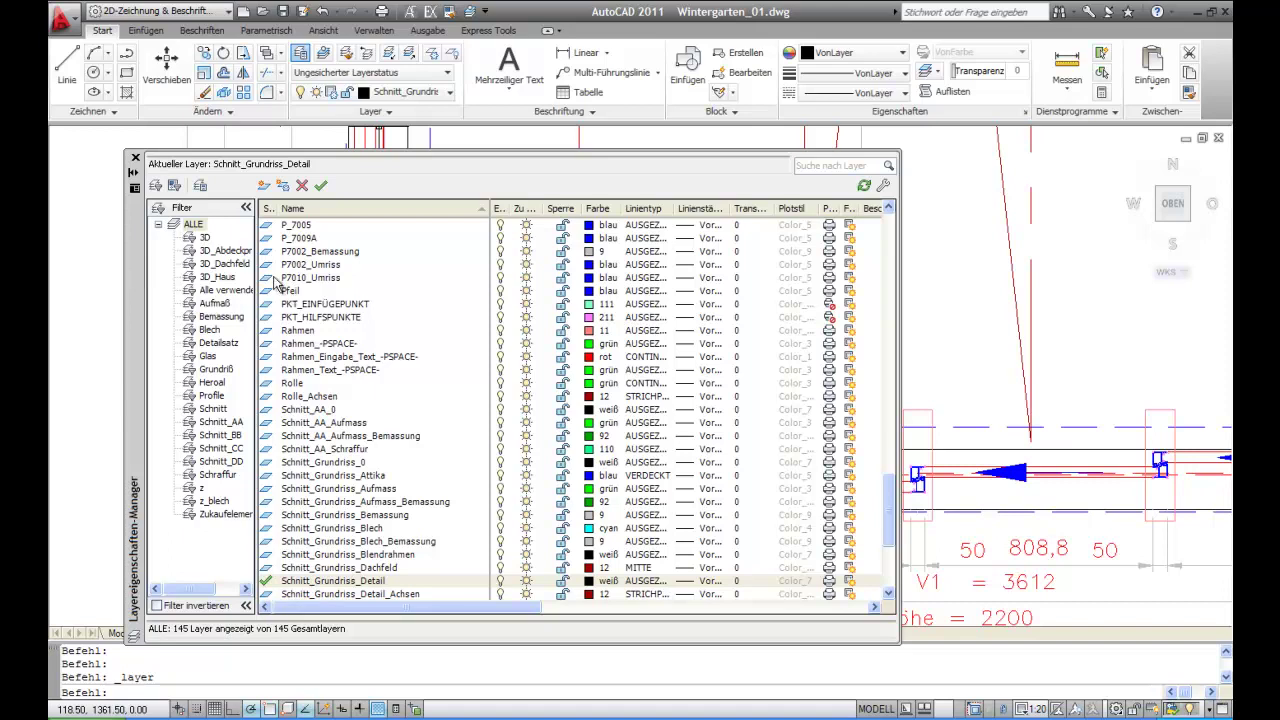
# - Filter the layers to 3D, select all 40, freeze them in the current viewport, and close the manager
pyautogui.moveTo(137, 231)
pyautogui.mouseDown()
pyautogui.moveTo(247, 201)
pyautogui.moveTo(401, 188)
pyautogui.mouseUp()
pyautogui.click(468, 194)
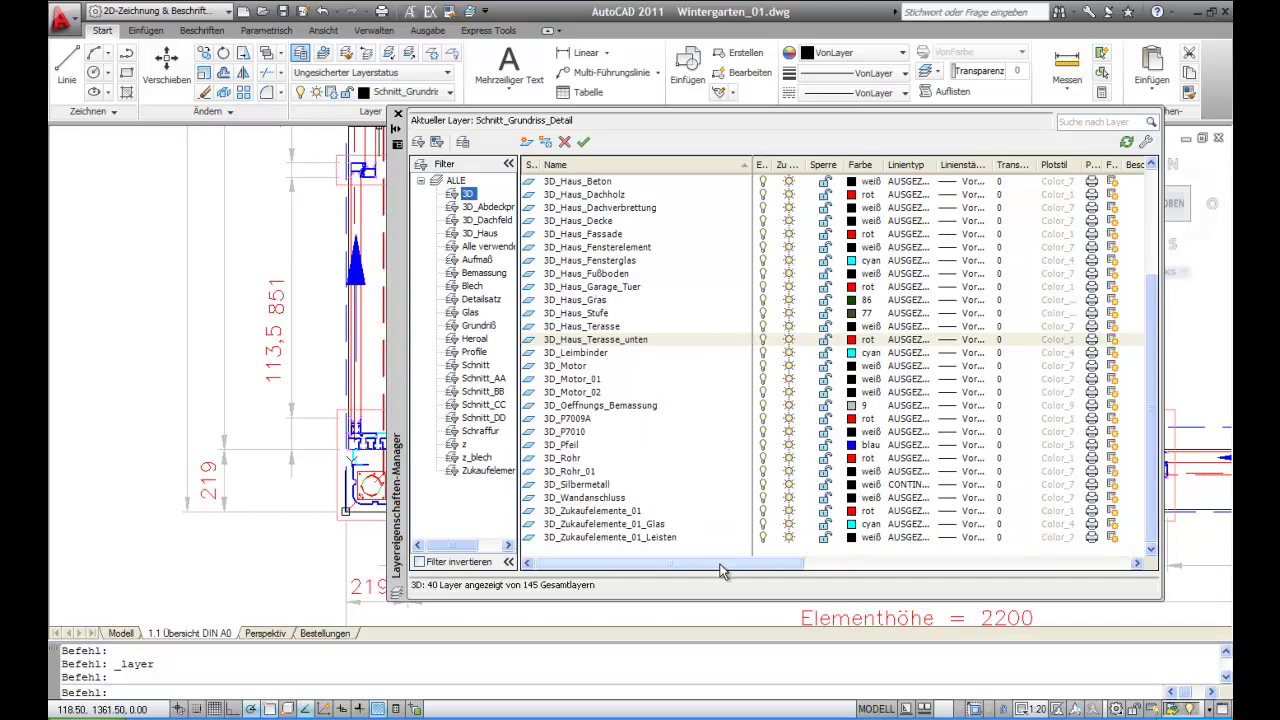
pyautogui.moveTo(723, 571); pyautogui.dragTo(972, 567)
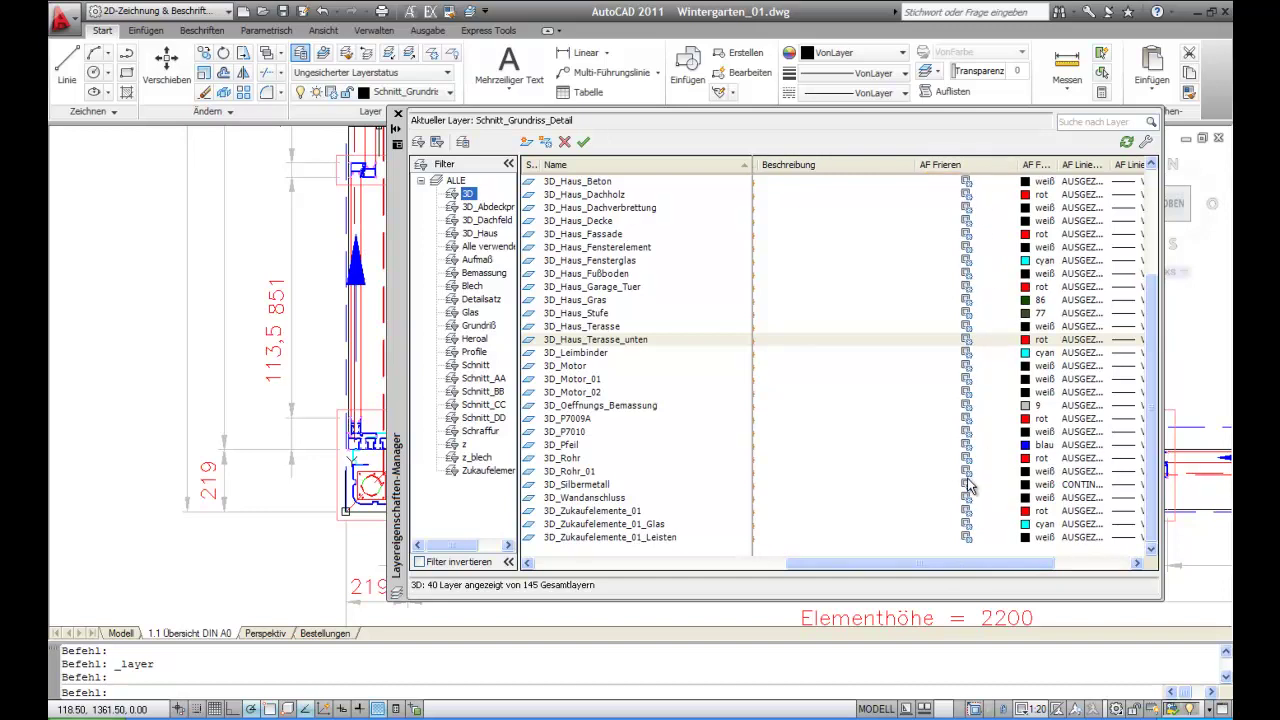
pyautogui.rightClick(588, 341)
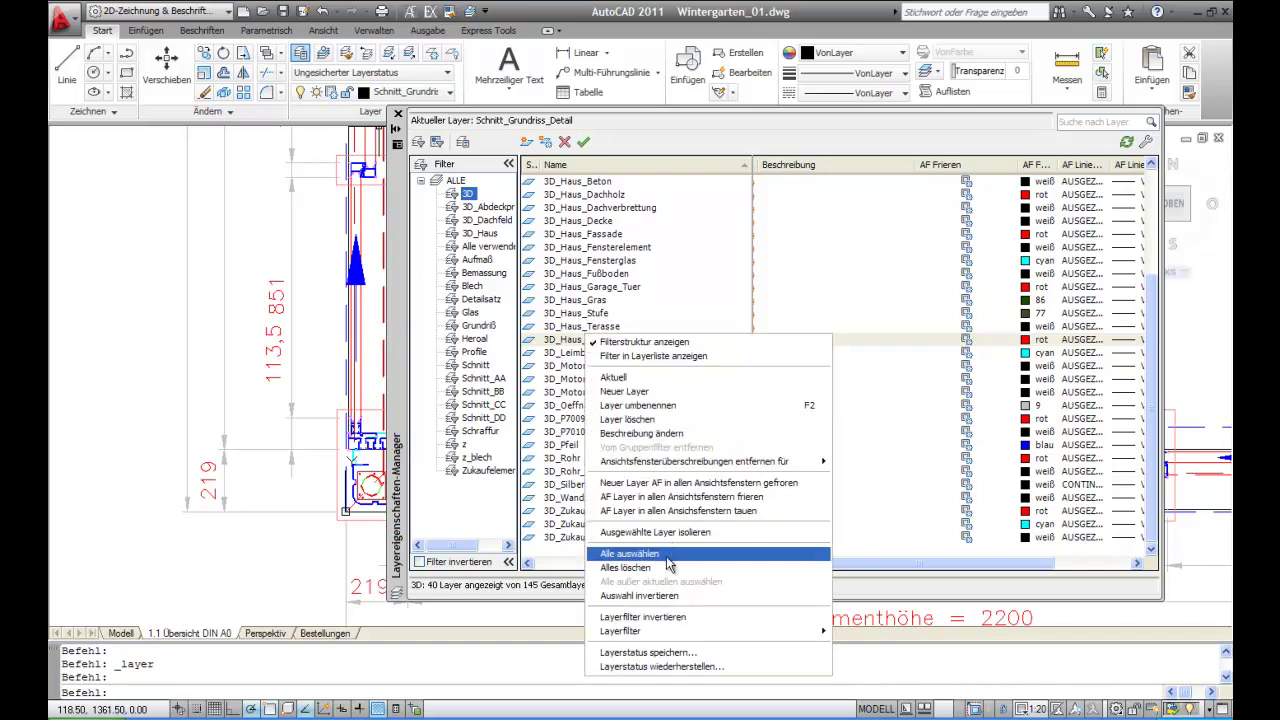
pyautogui.click(666, 556)
pyautogui.click(966, 418)
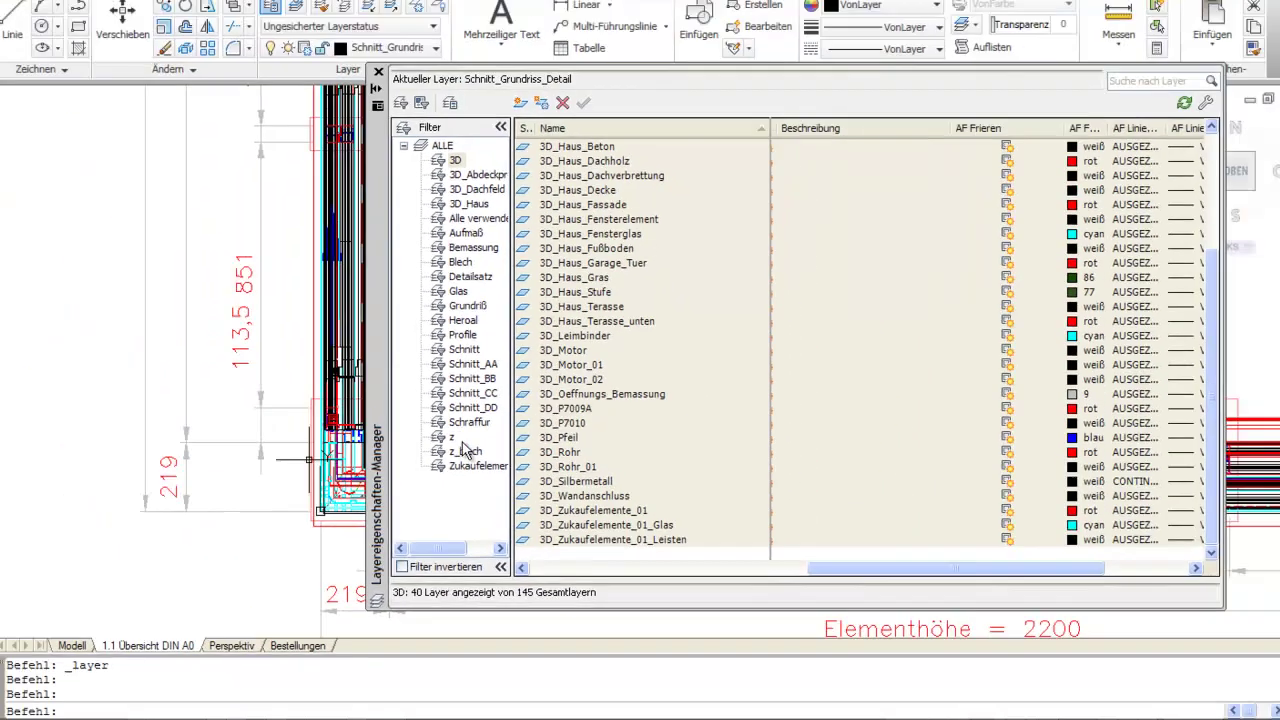
pyautogui.rightClick(852, 336)
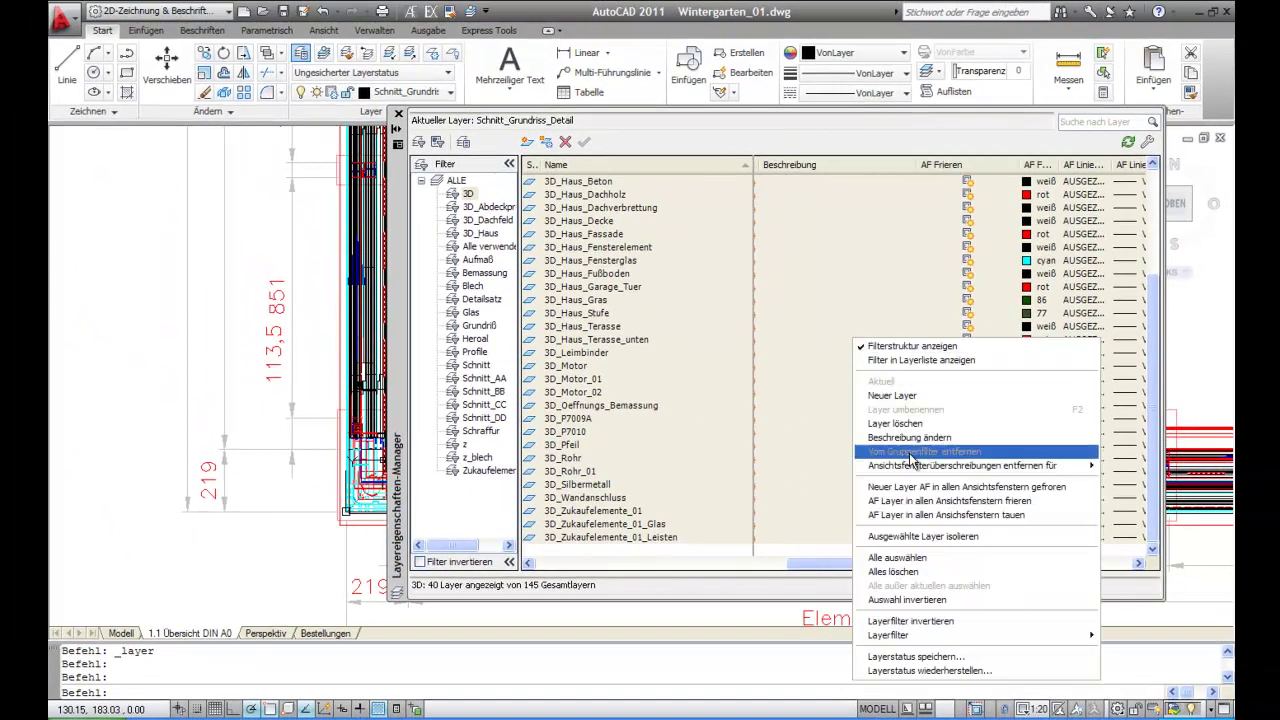
pyautogui.click(906, 571)
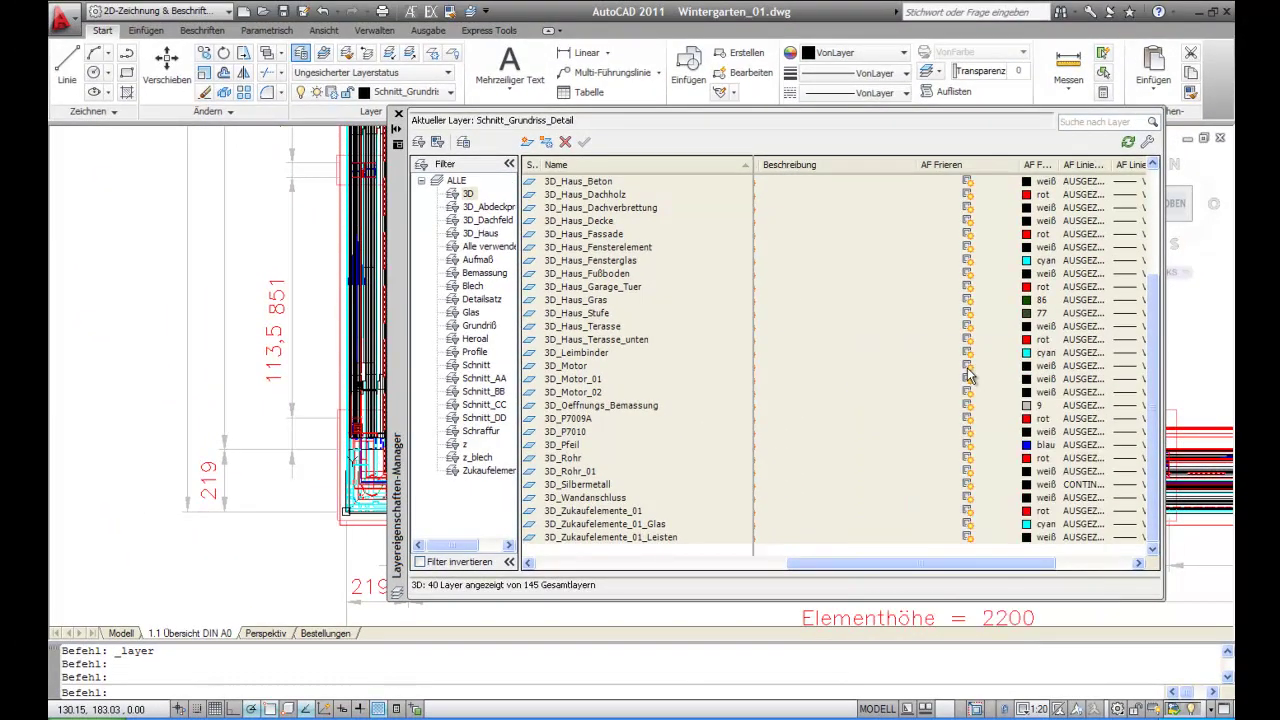
pyautogui.click(967, 367)
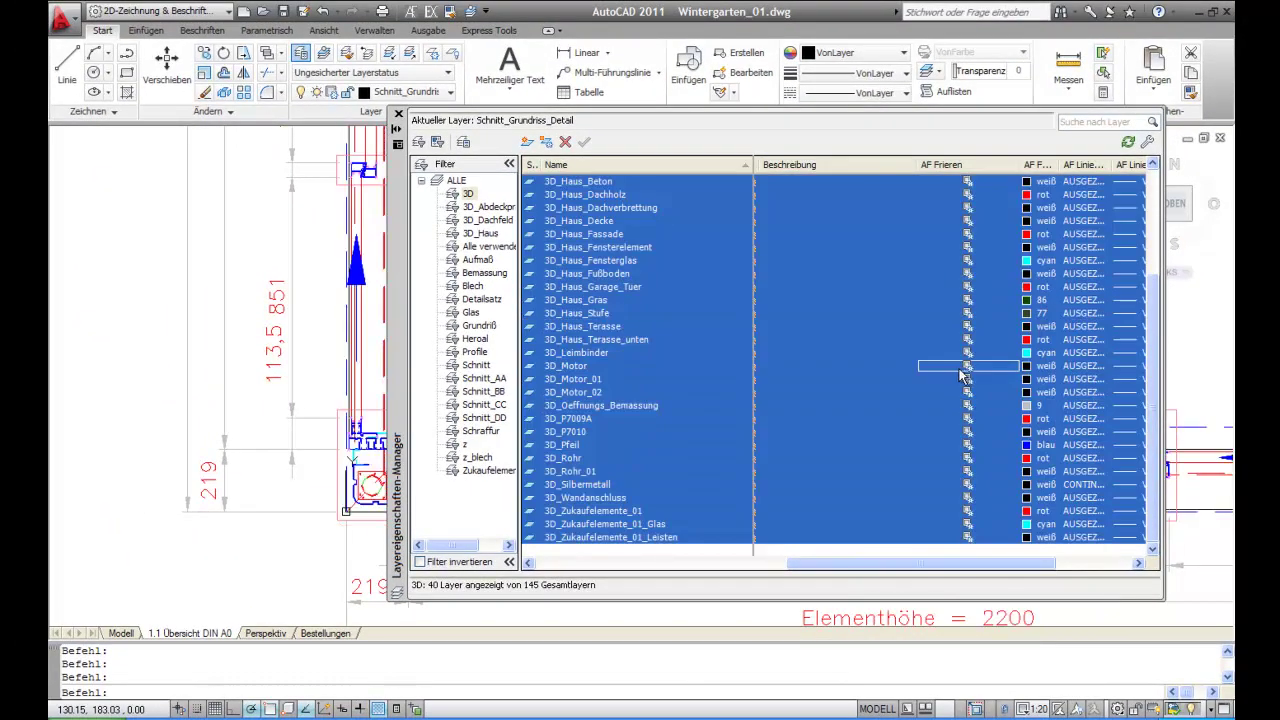
pyautogui.click(397, 115)
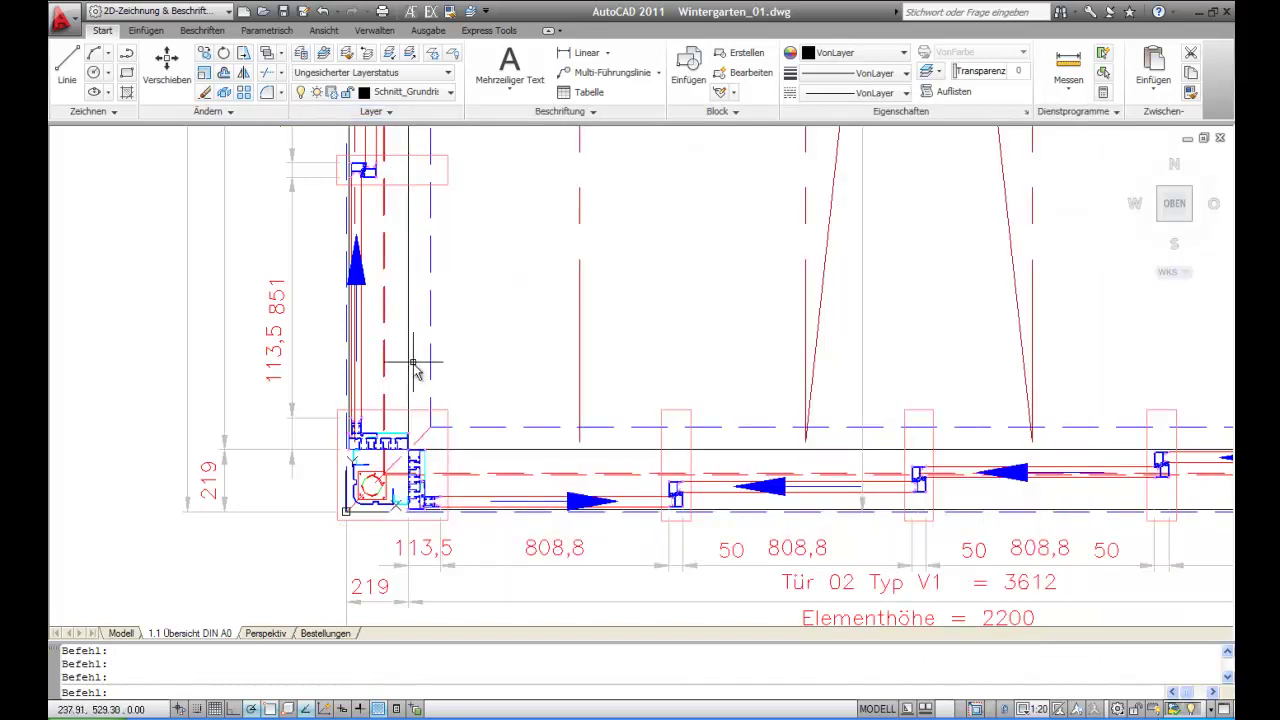
pyautogui.scroll(-3, 413, 363)
pyautogui.scroll(2, 395, 400)
pyautogui.scroll(3, 381, 424)
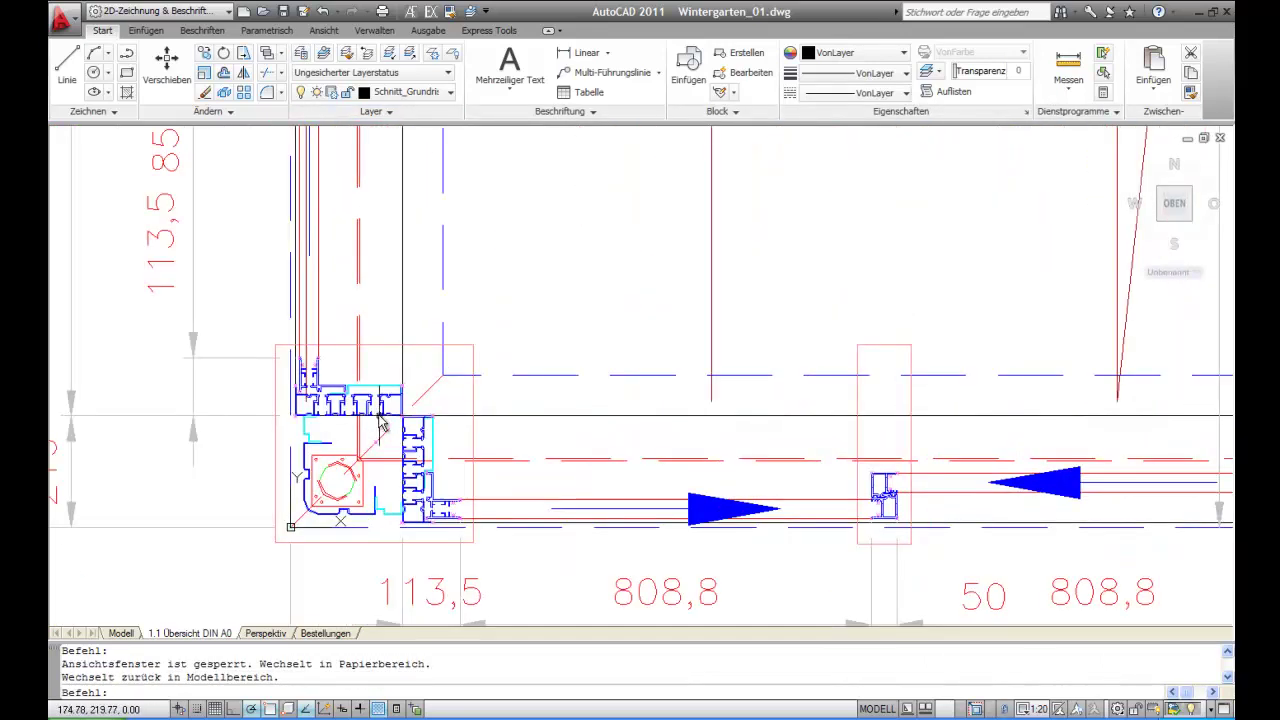
pyautogui.scroll(3, 300, 380)
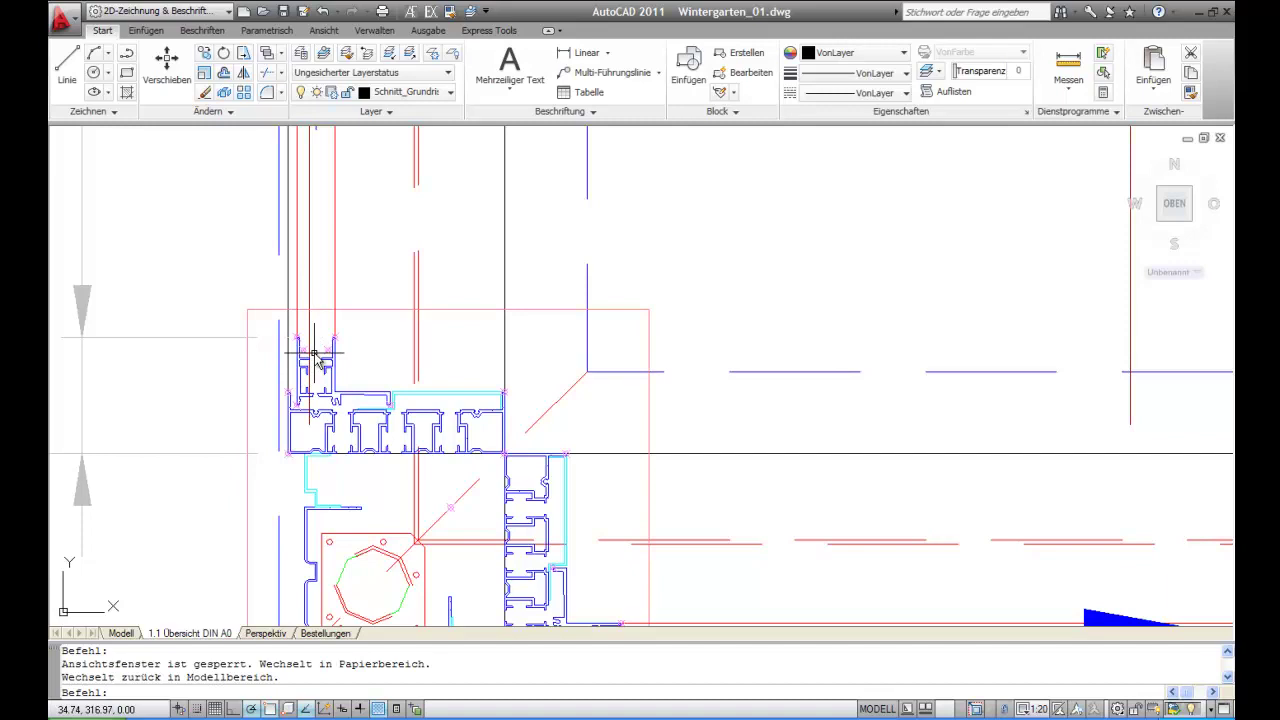
pyautogui.click(546, 484)
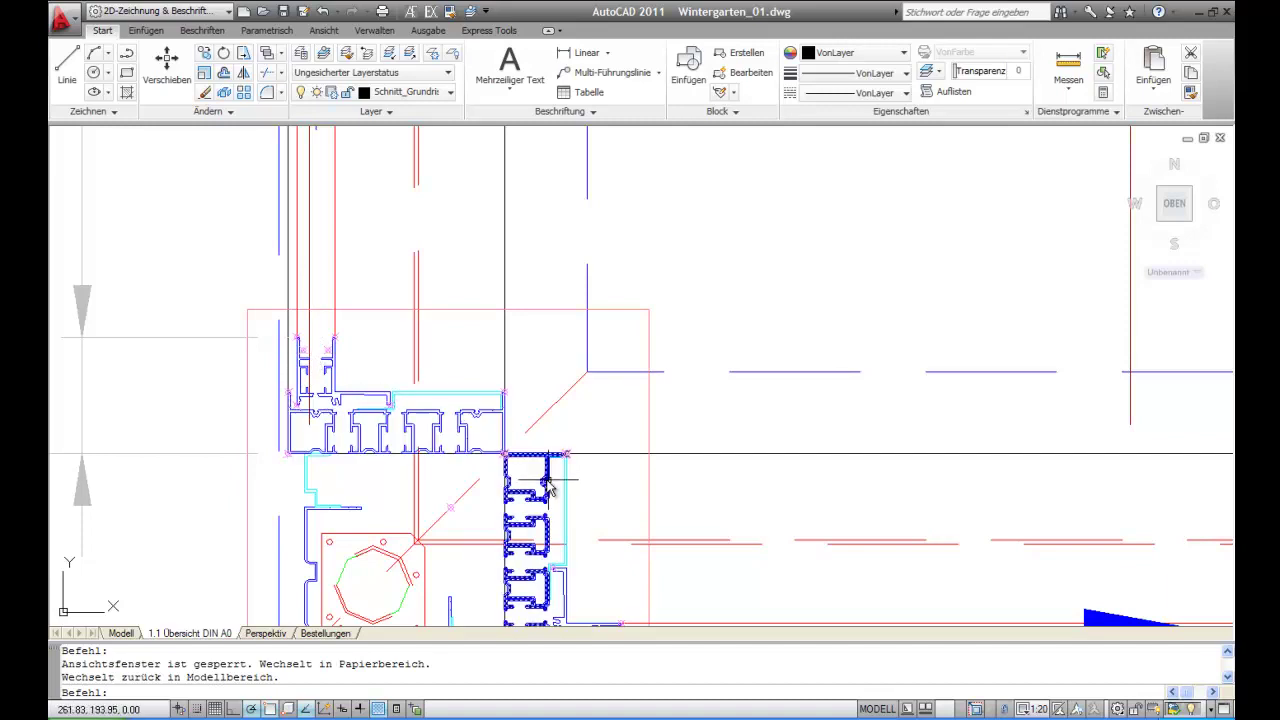
pyautogui.scroll(-4, 531, 410)
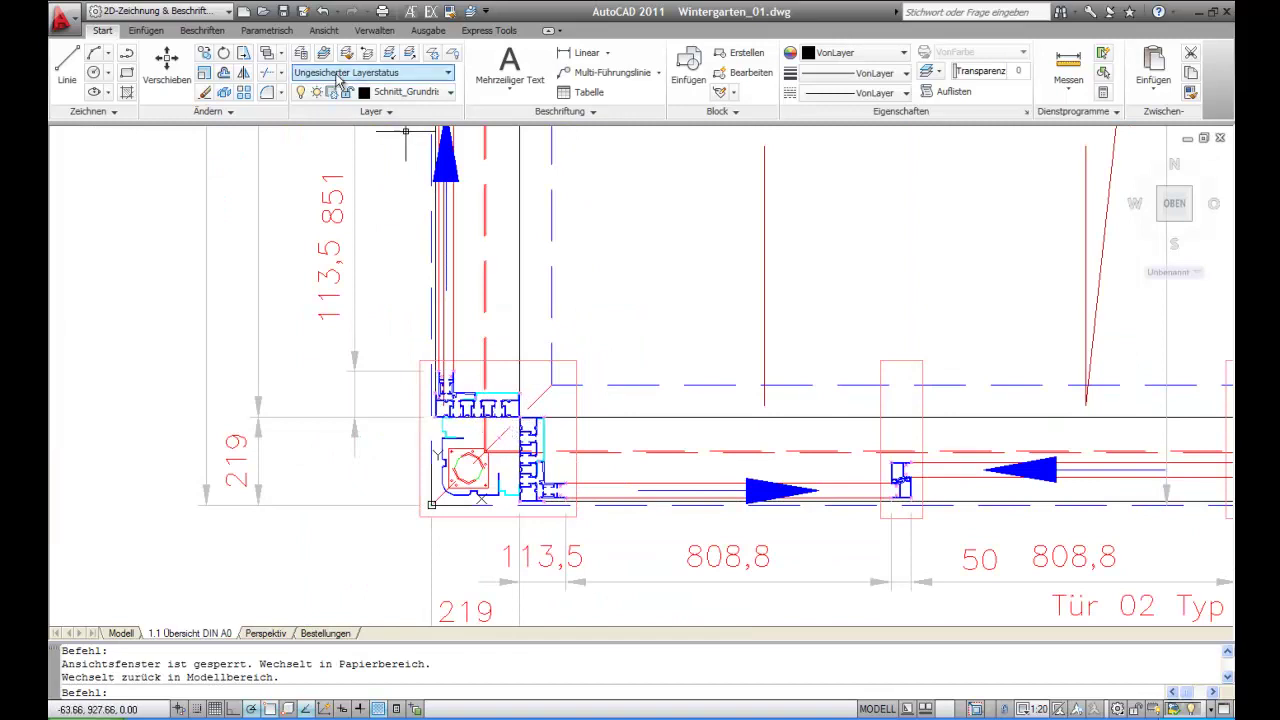
# - Open the layer manager filtered to the 29 Profile layers and dock it beside the drawing
pyautogui.click(301, 53)
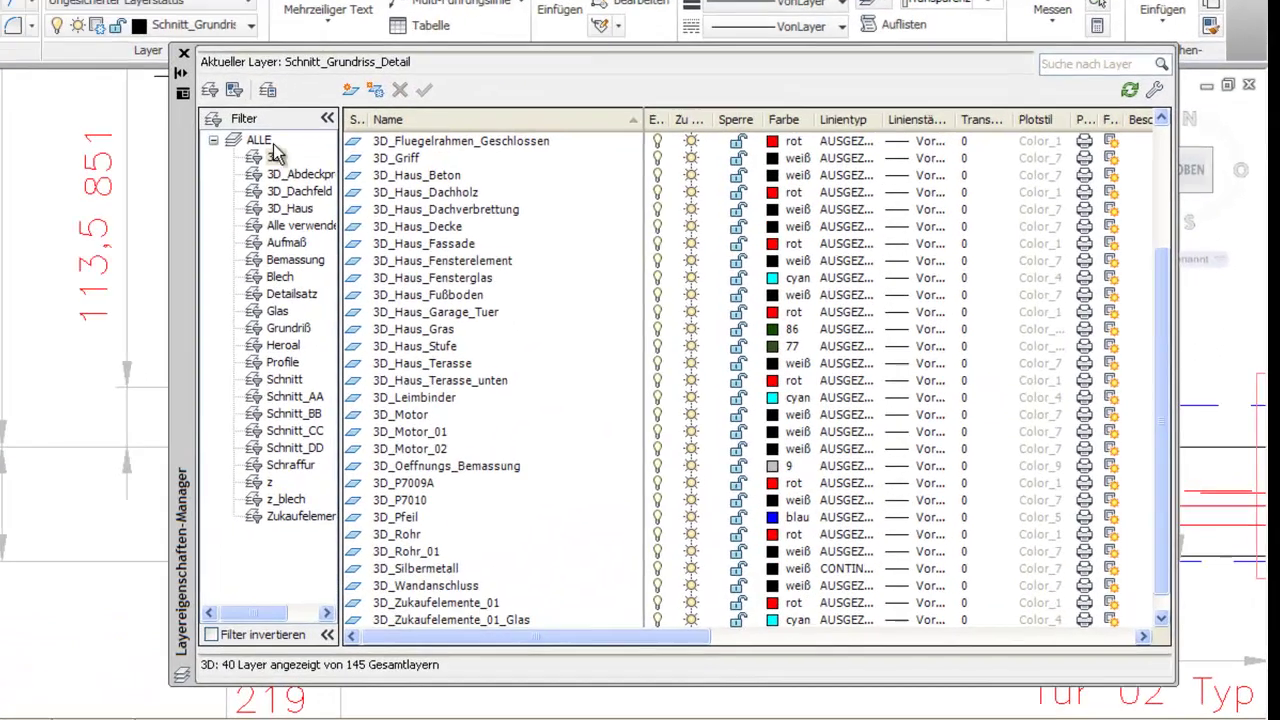
pyautogui.click(456, 181)
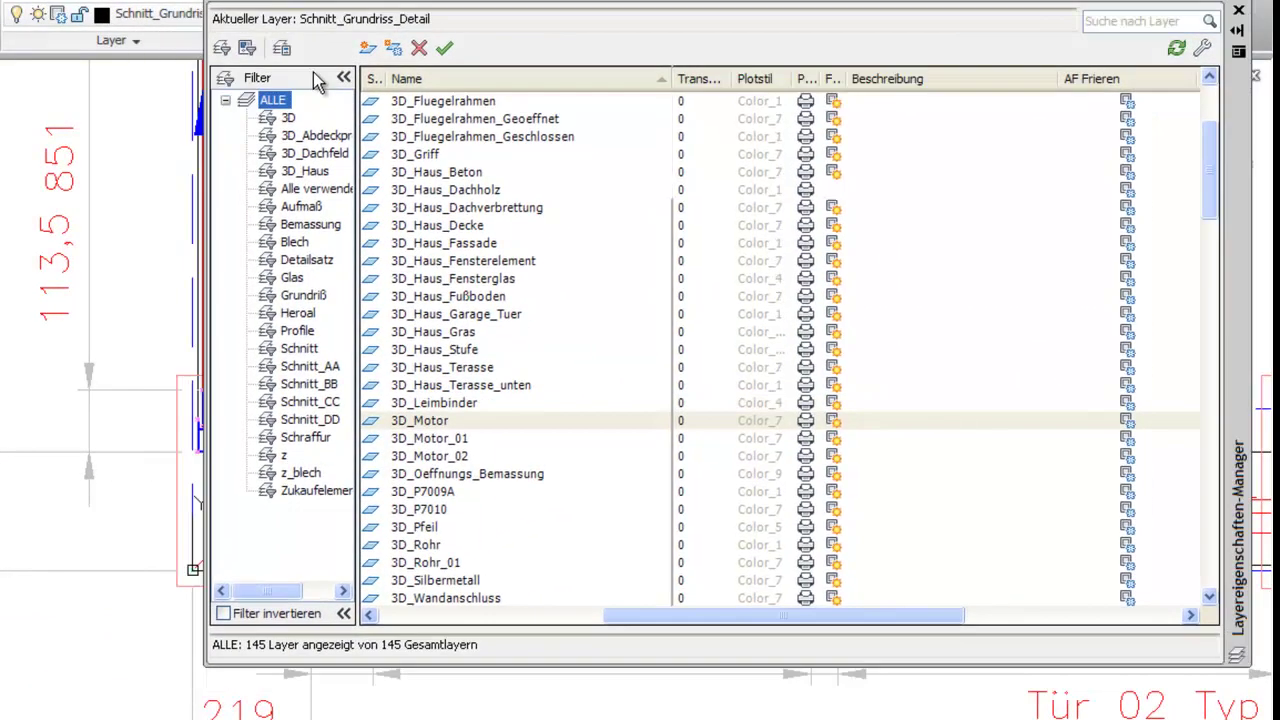
pyautogui.click(297, 111)
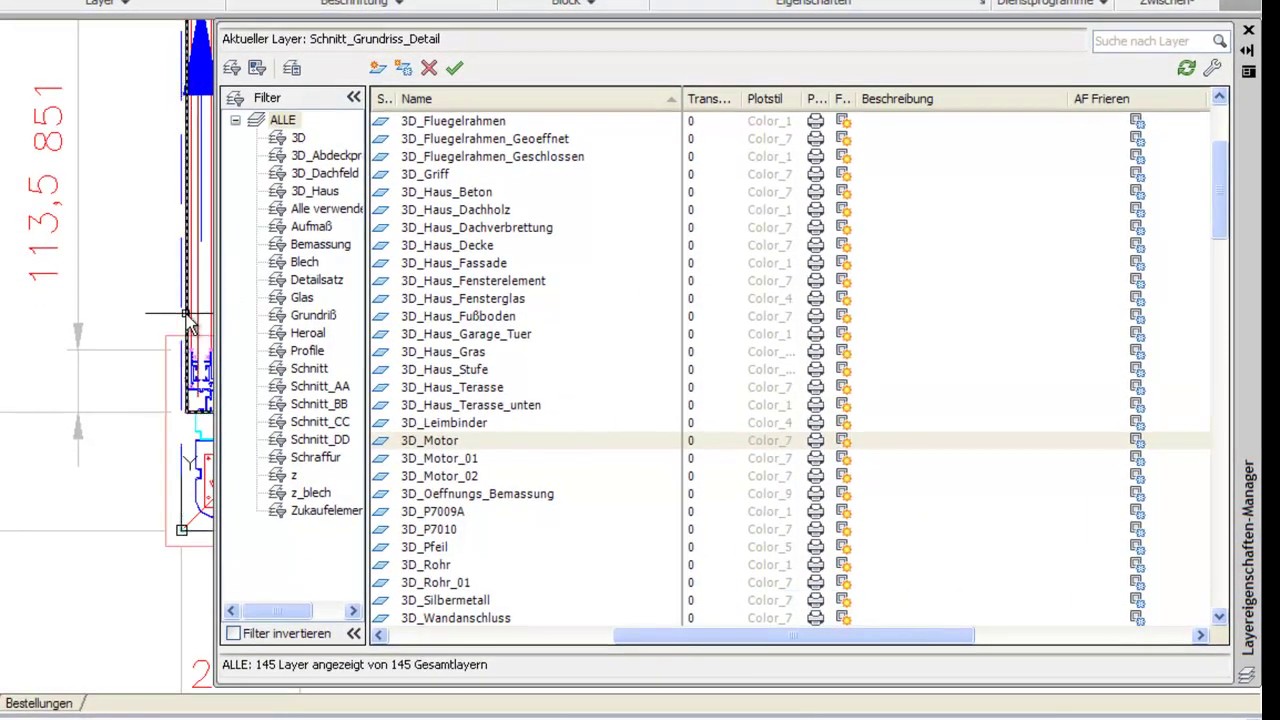
pyautogui.click(290, 121)
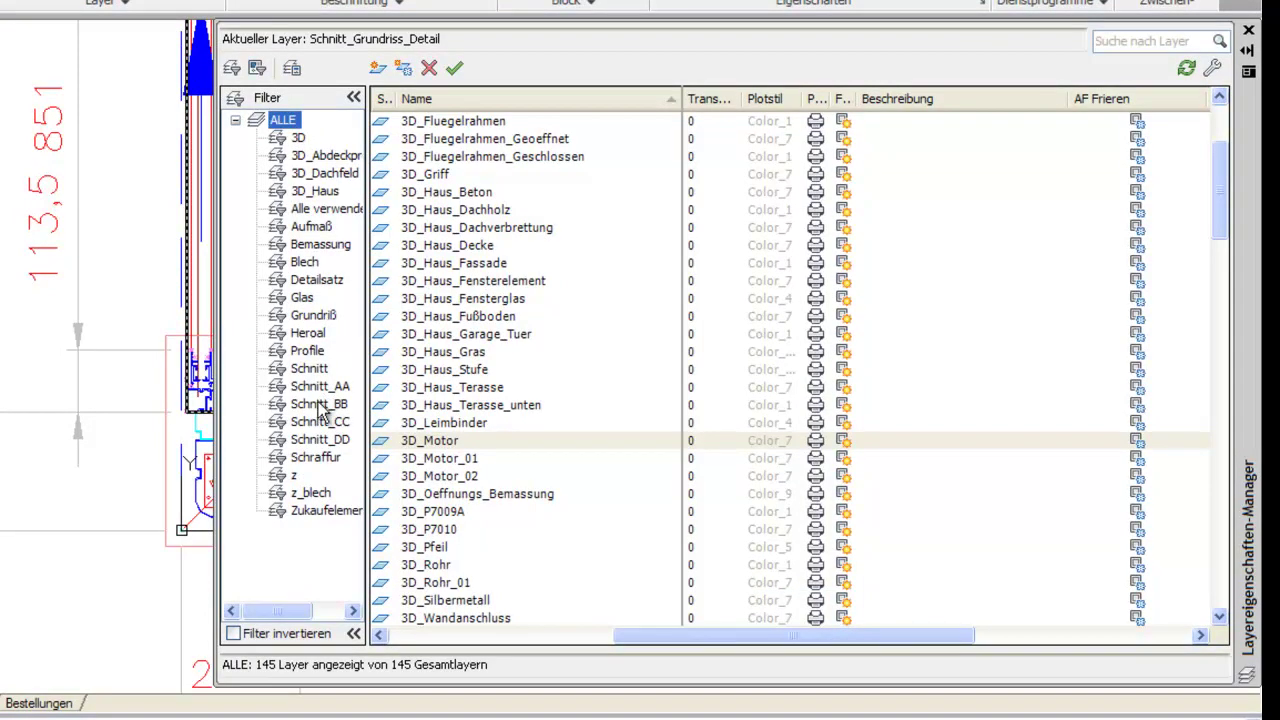
pyautogui.click(316, 349)
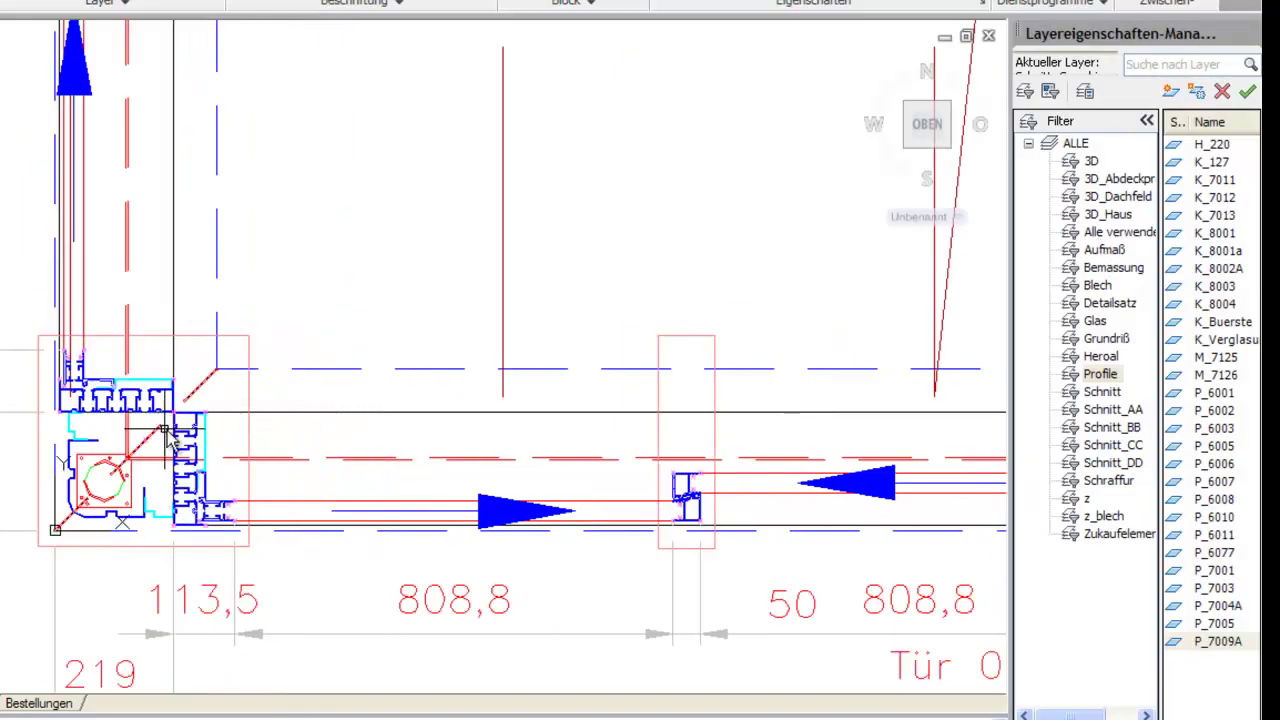
pyautogui.scroll(4, 177, 447)
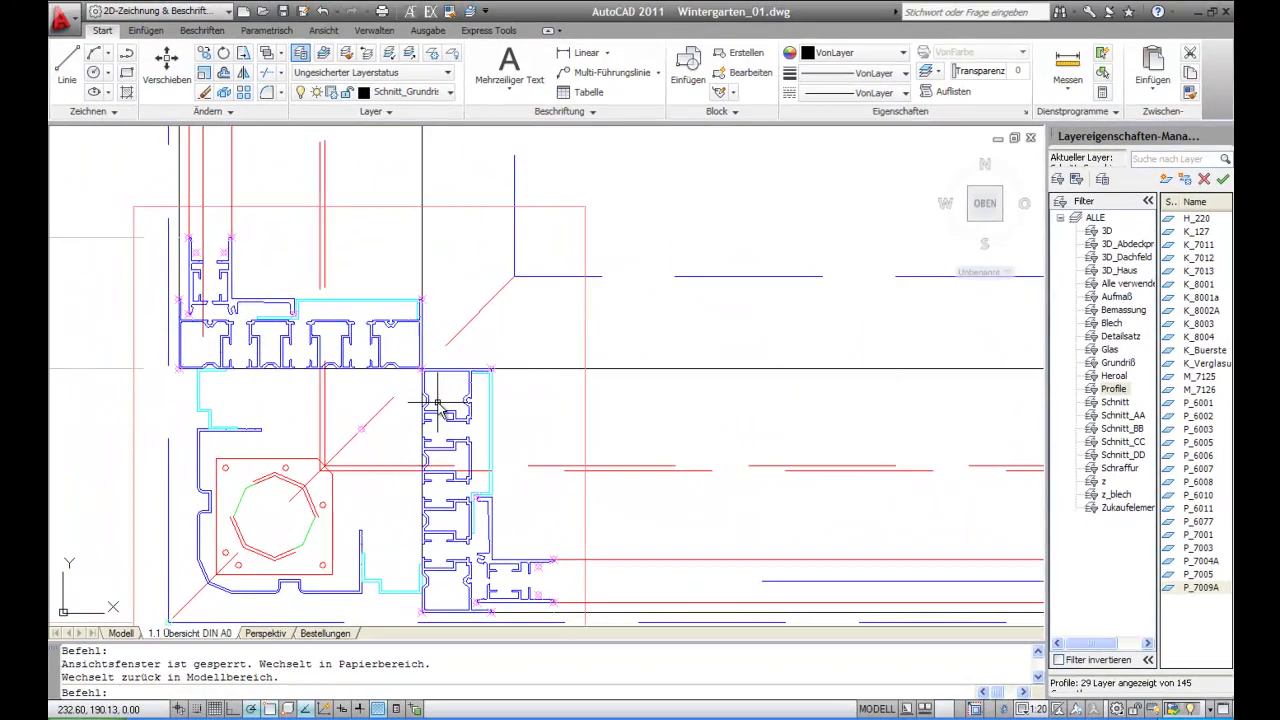
pyautogui.moveTo(1100, 136); pyautogui.dragTo(357, 338)
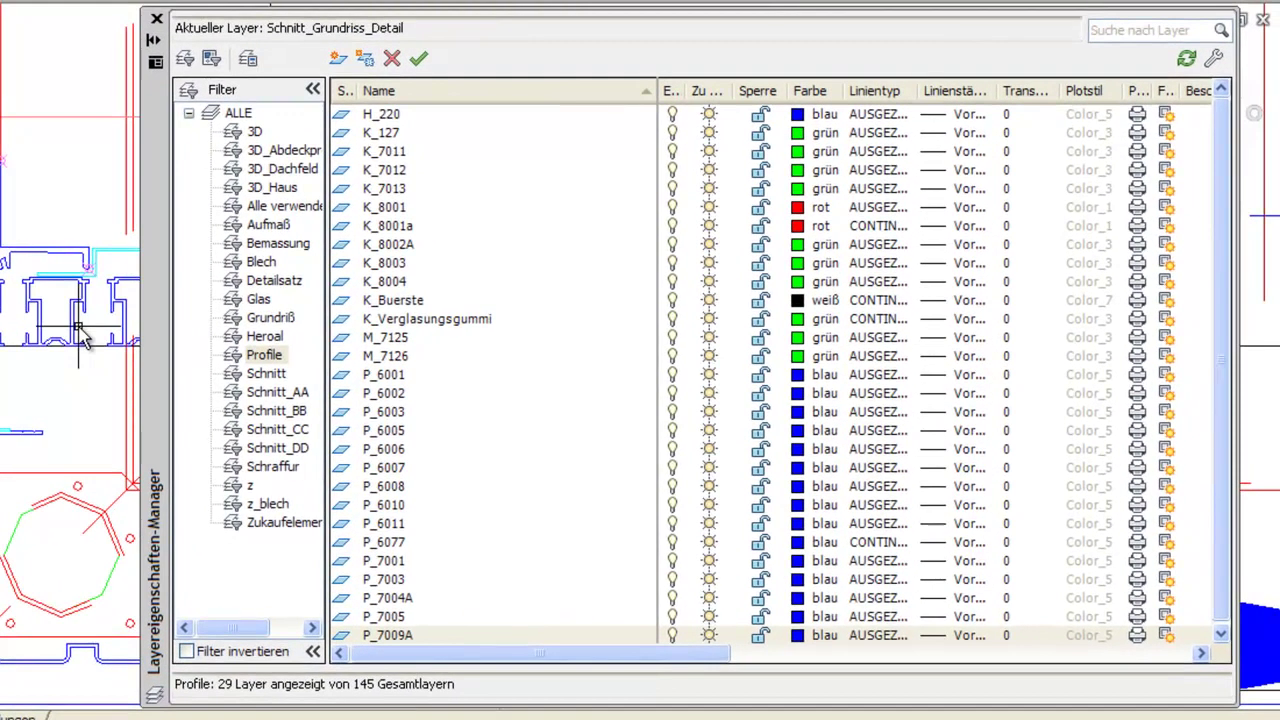
# - Select layers P_6001 to P_7009A, add H_220, and scroll to the viewport-override columns
pyautogui.click(80, 335)
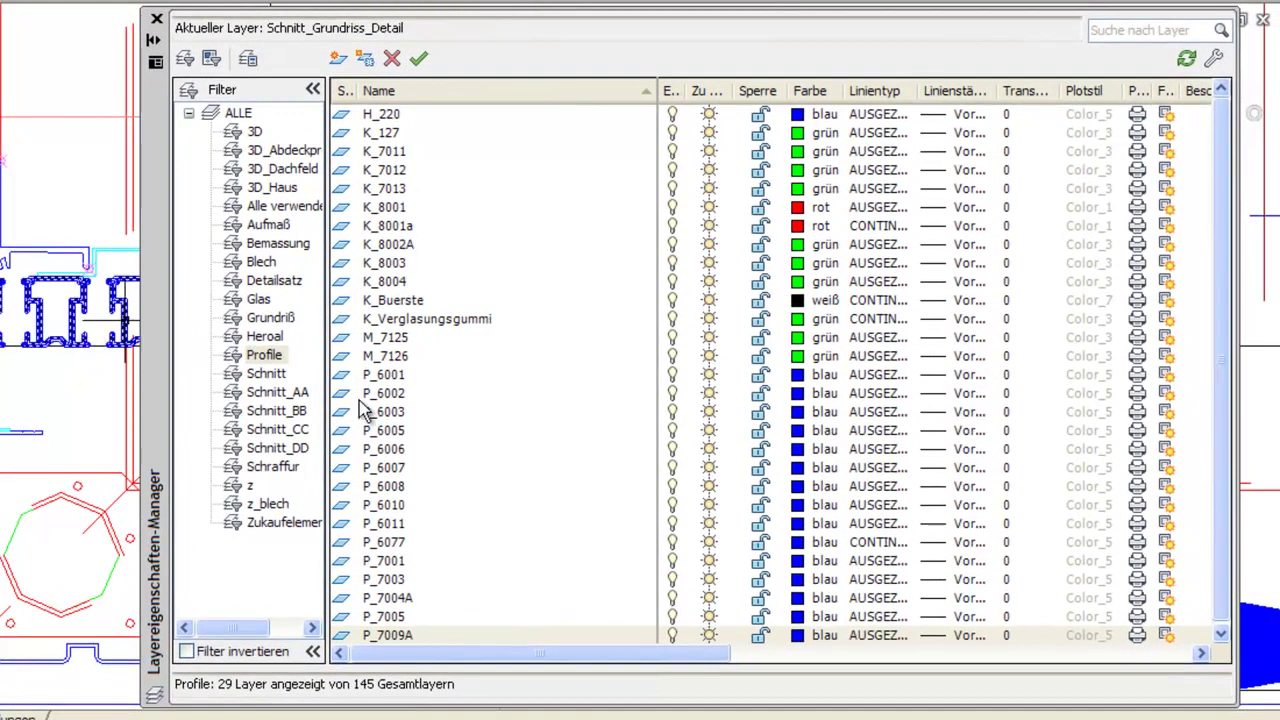
pyautogui.click(393, 376)
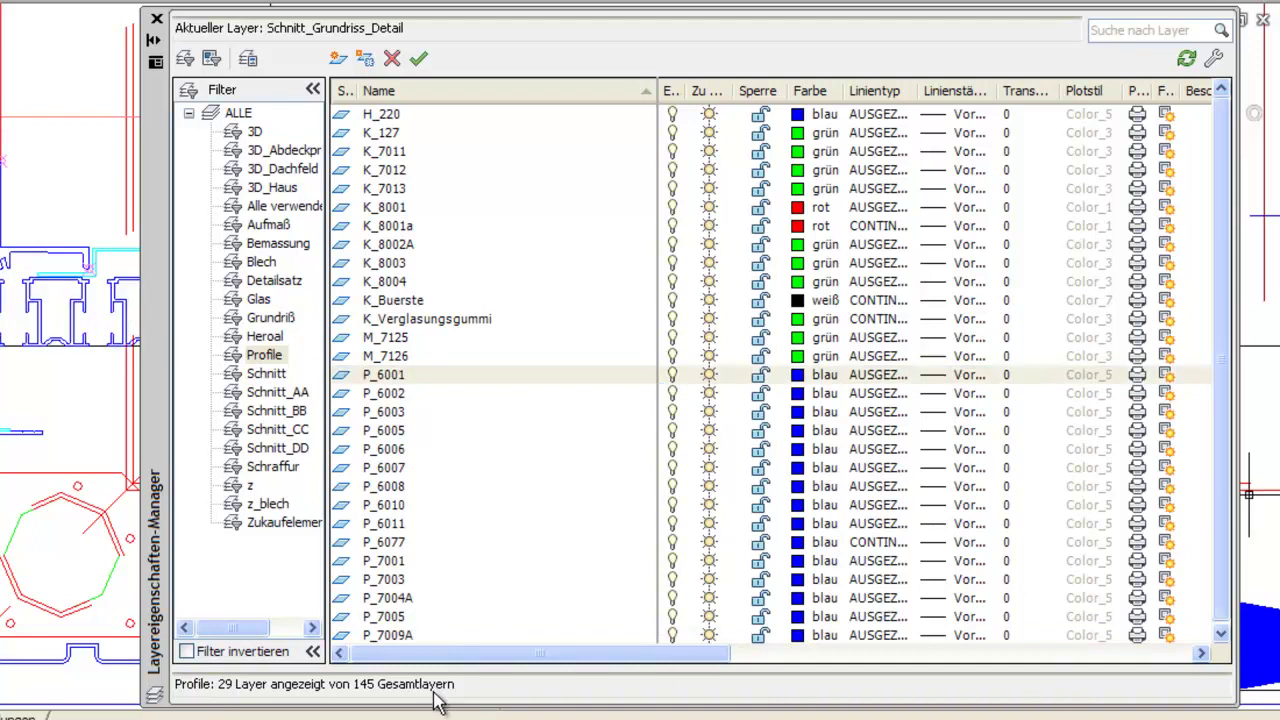
pyautogui.keyDown('shift'); pyautogui.click(395, 636); pyautogui.keyUp('shift')
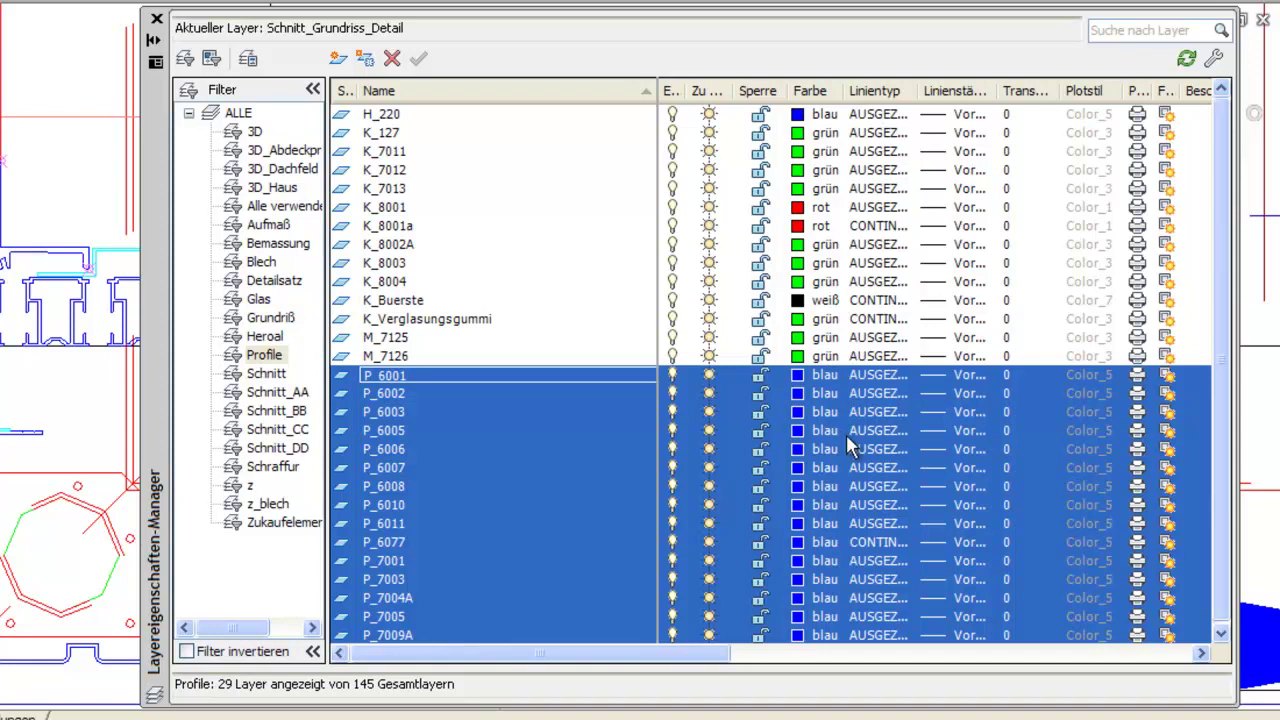
pyautogui.keyDown('ctrl'); pyautogui.click(393, 116); pyautogui.keyUp('ctrl')
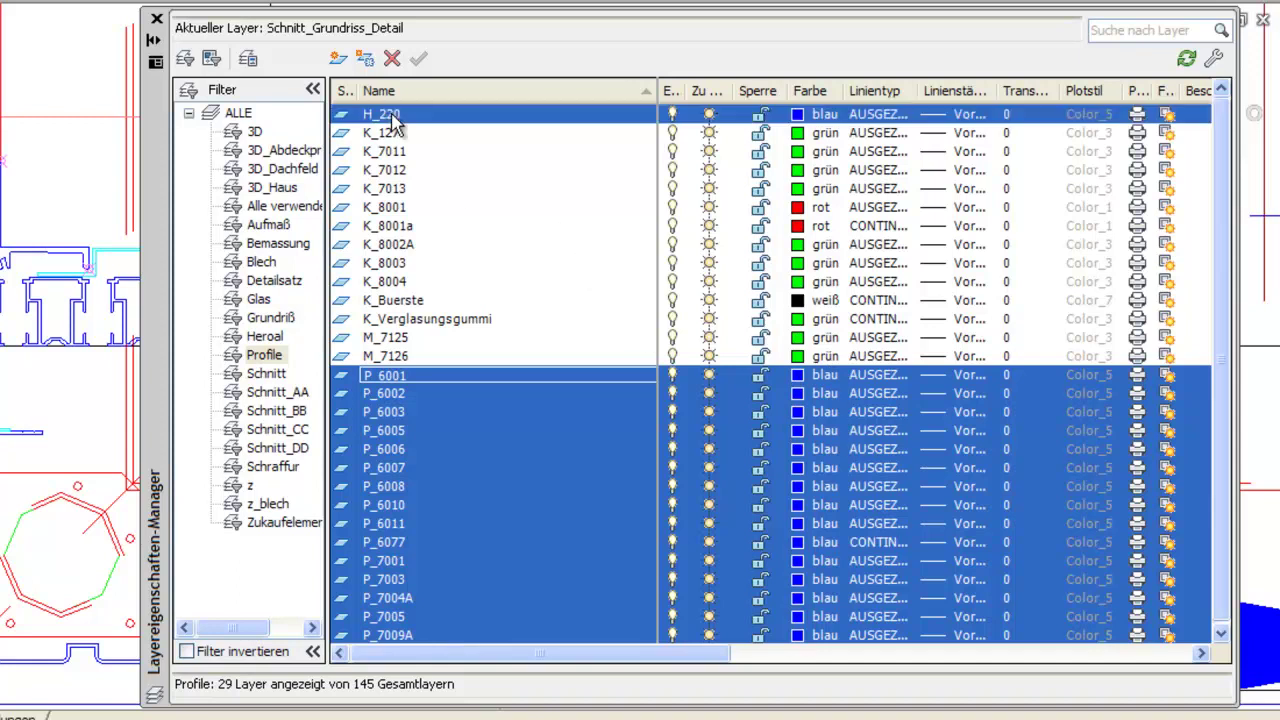
pyautogui.click(1201, 654)
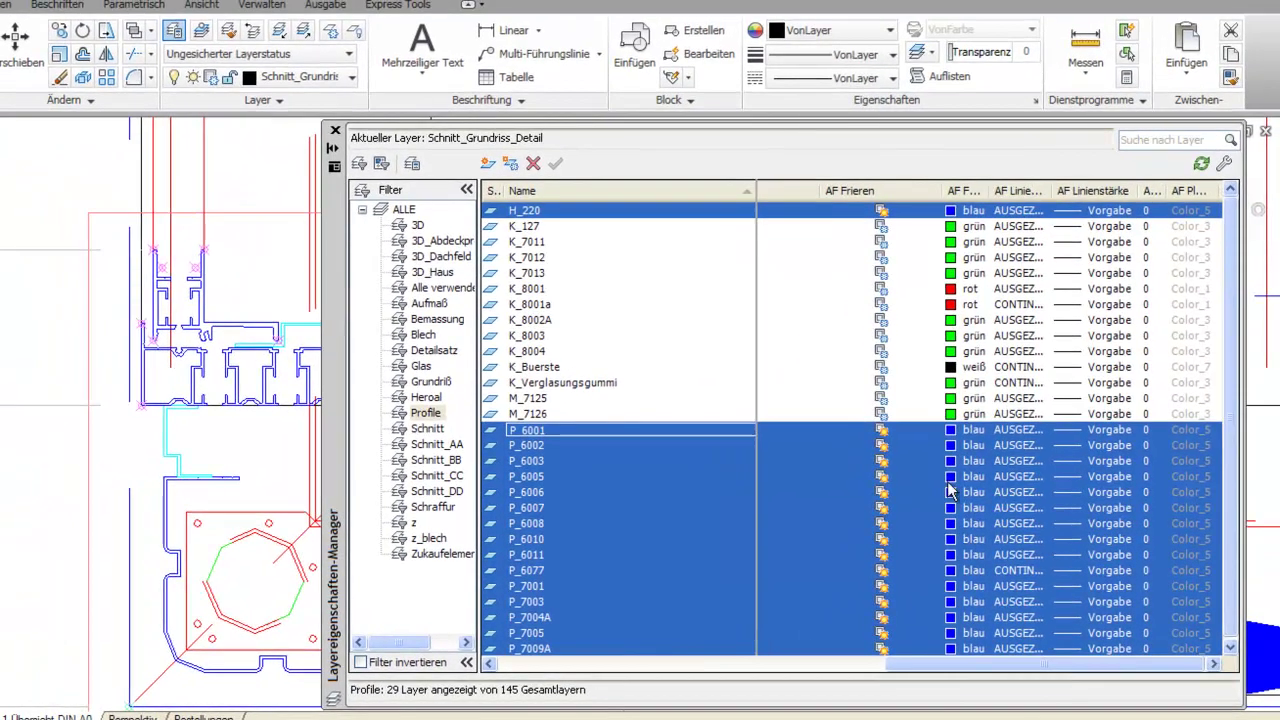
# - Set the selected layers' viewport colour override to red (index 1)
pyautogui.click(953, 448)
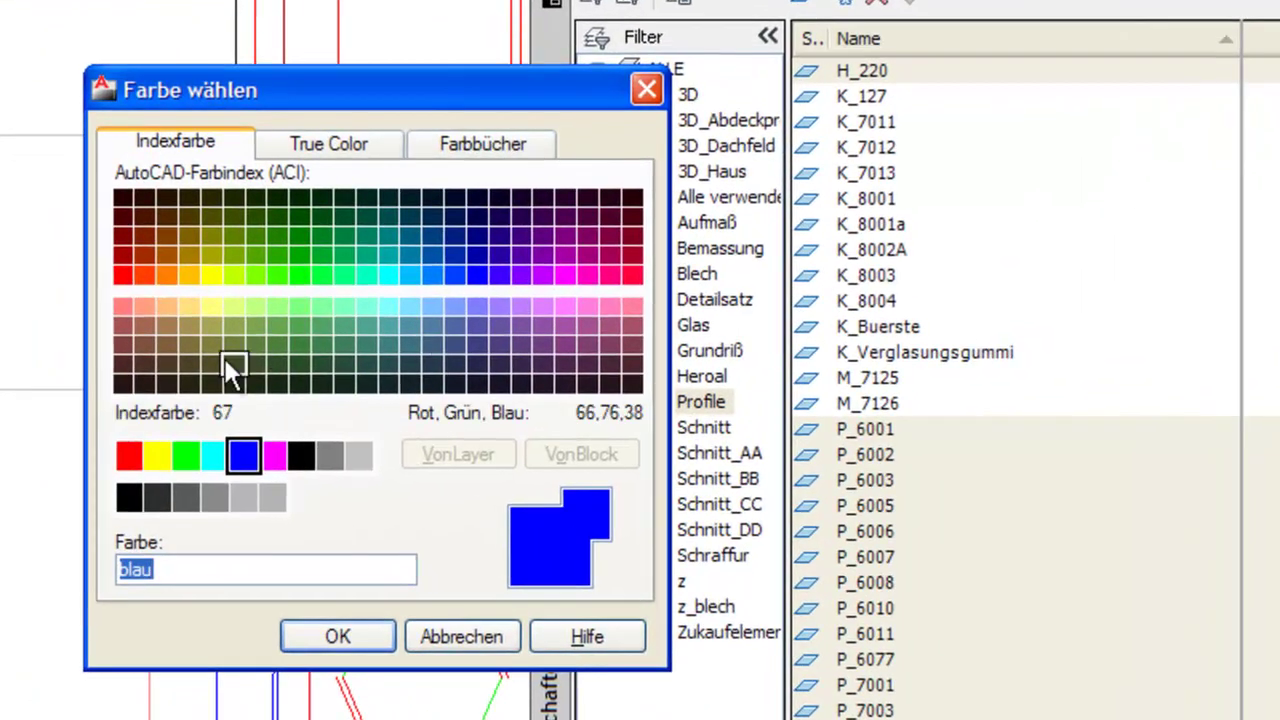
pyautogui.click(127, 456)
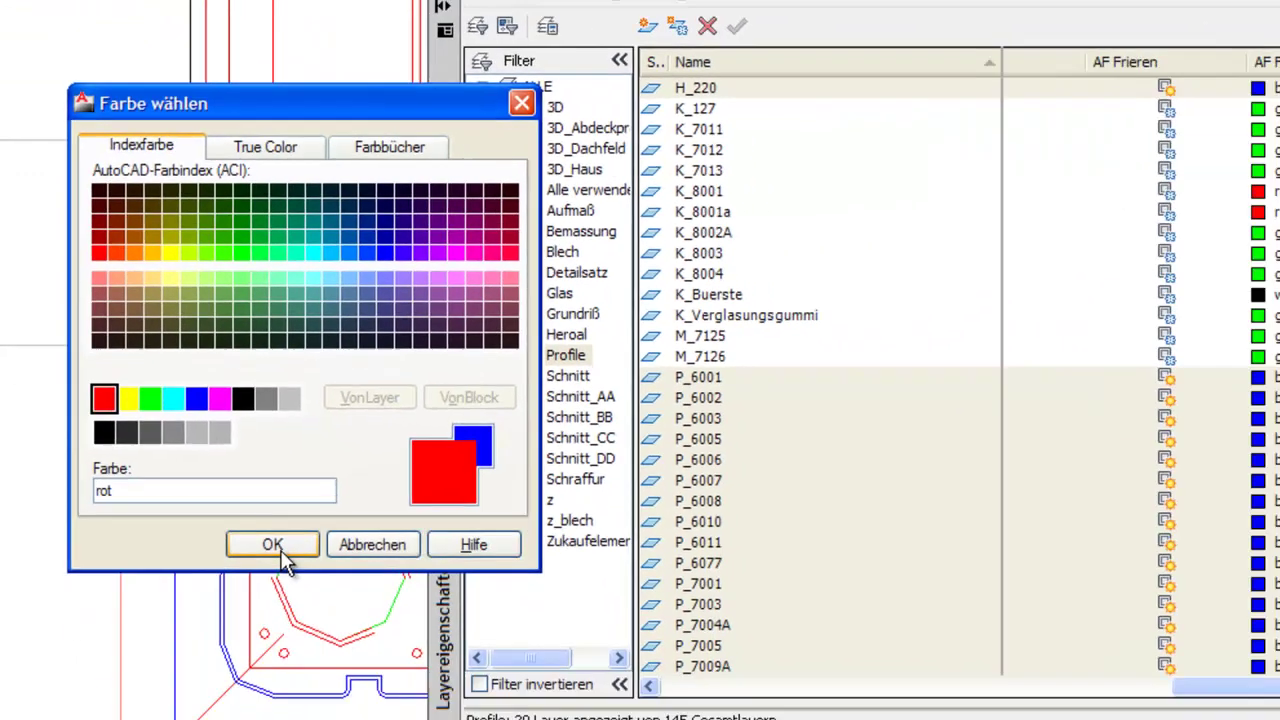
pyautogui.click(207, 454)
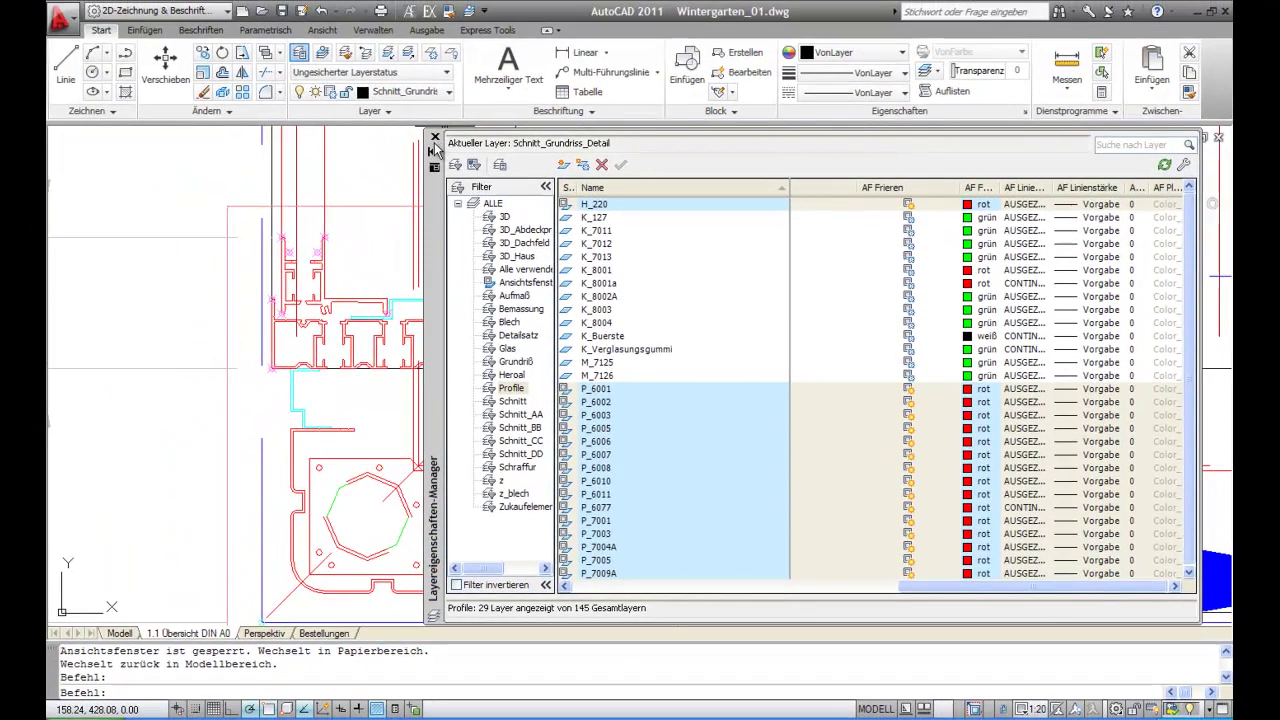
# - Close the Layer Manager and zoom out within the door-plan viewport
pyautogui.click(434, 136)
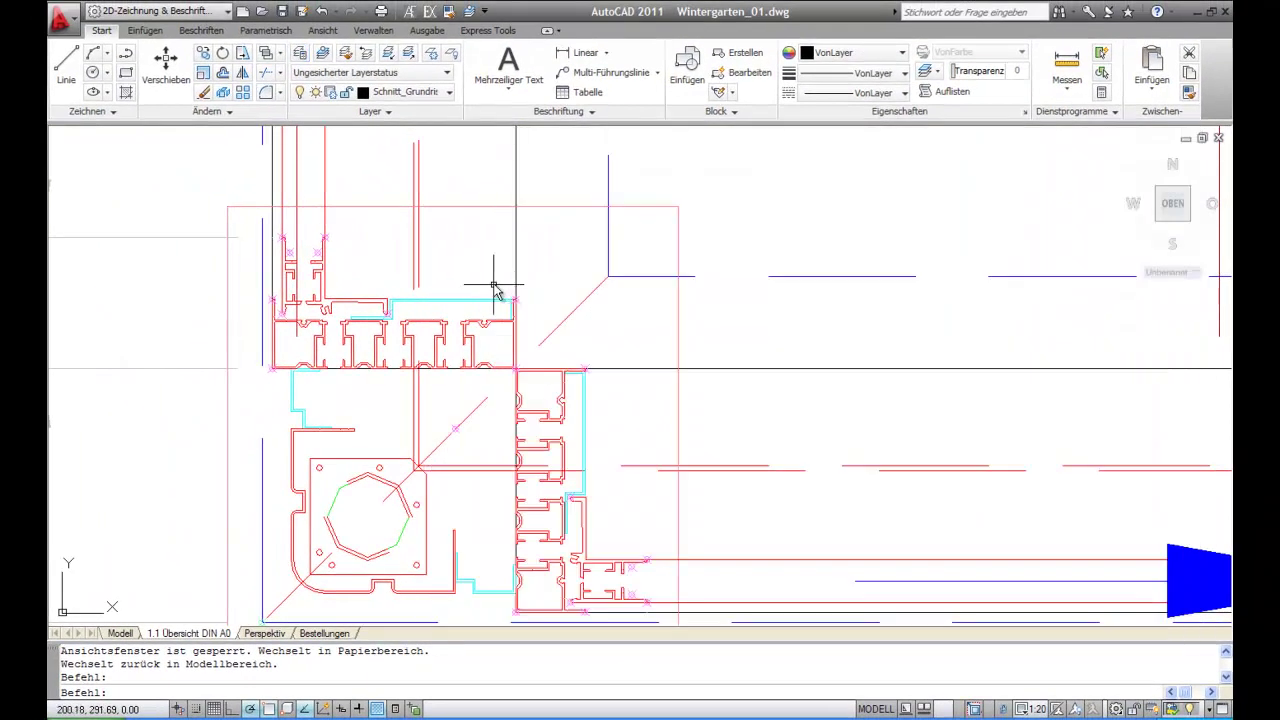
pyautogui.scroll(5, 428, 295)
pyautogui.scroll(-5, 425, 296)
pyautogui.scroll(-2, 425, 296)
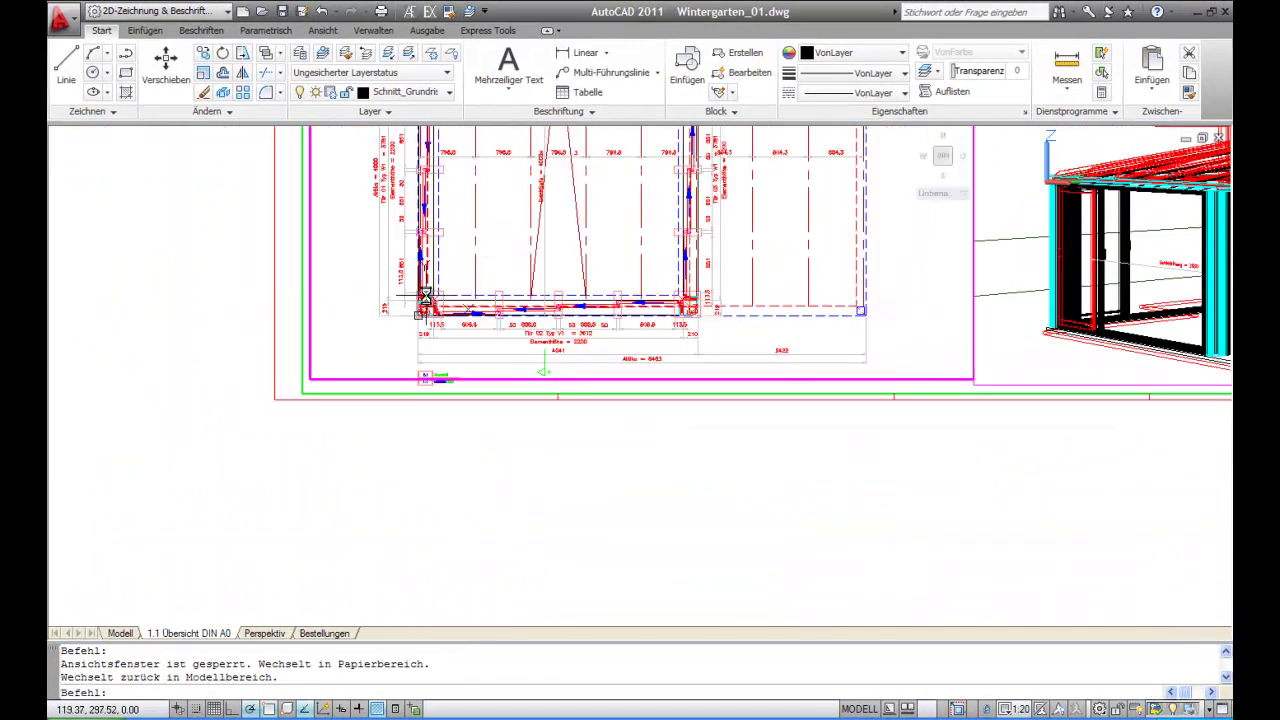
pyautogui.scroll(-2, 425, 296)
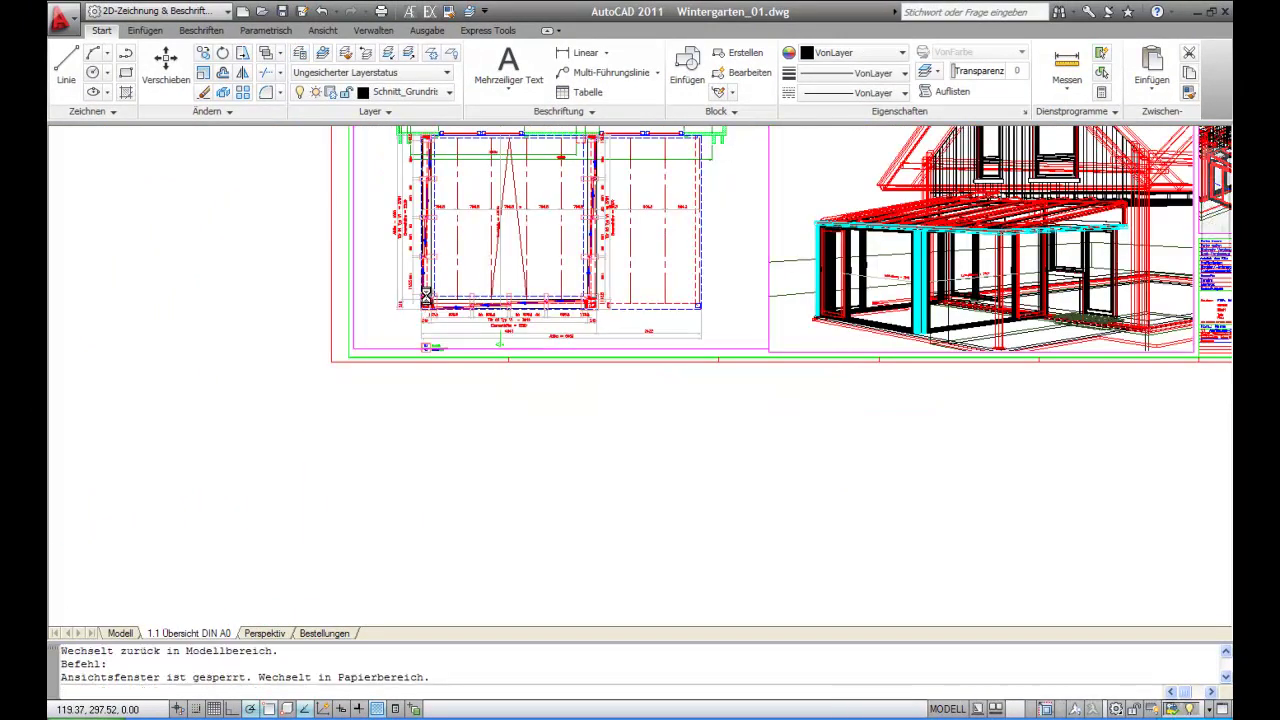
pyautogui.scroll(-2, 425, 296)
pyautogui.scroll(-2, 430, 295)
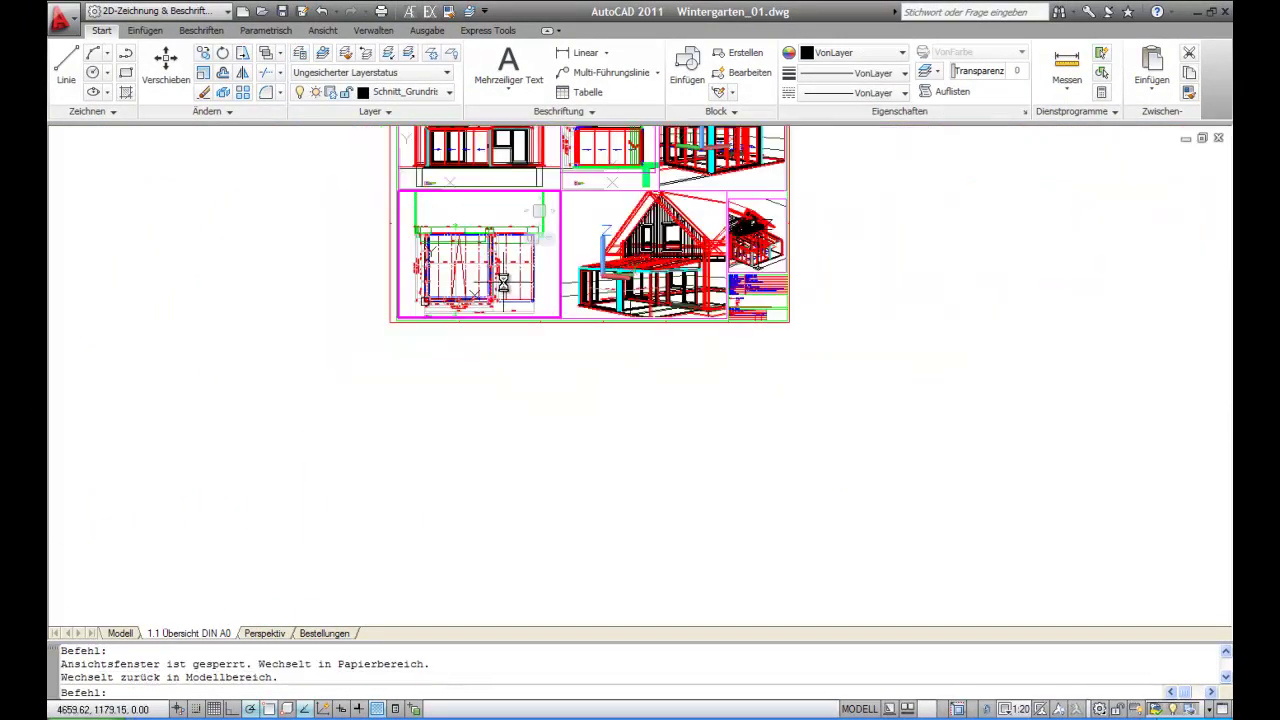
# - Leave the door viewport and zoom until the full 1.1 Übersicht DIN A0 sheet is visible
pyautogui.doubleClick(605, 143)
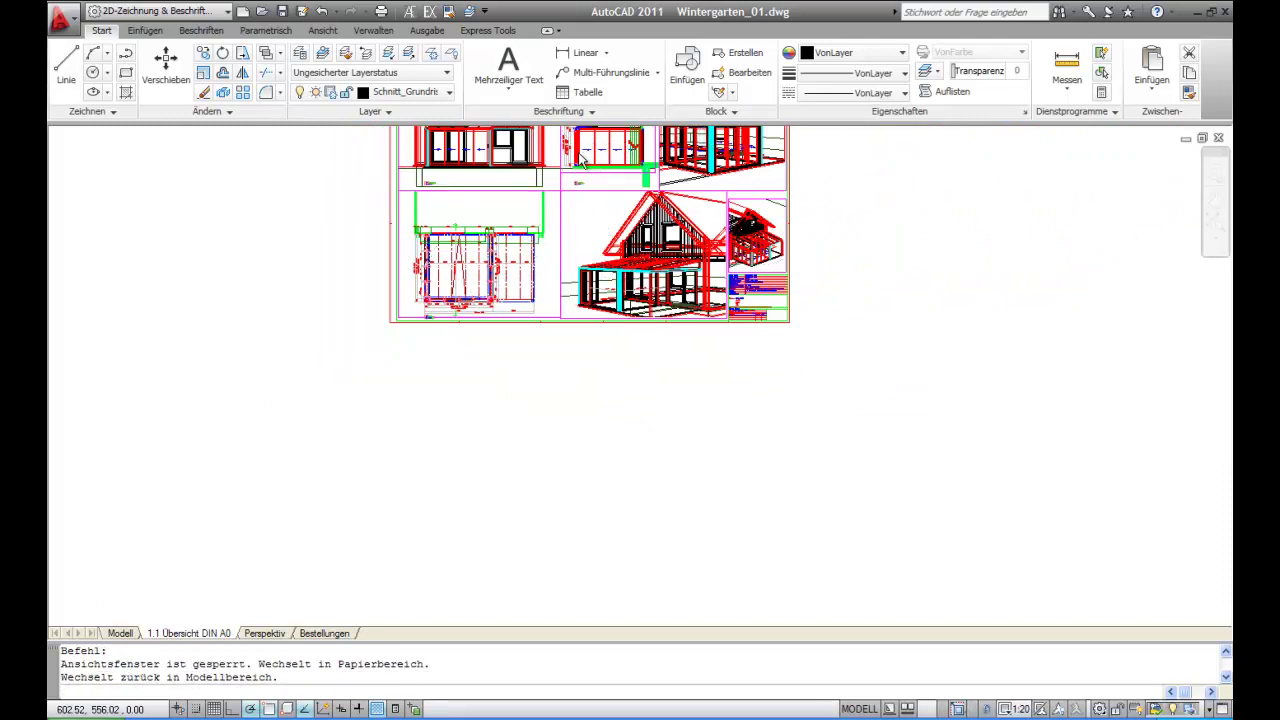
pyautogui.scroll(2, 583, 163)
pyautogui.scroll(2, 583, 163)
pyautogui.scroll(2, 568, 192)
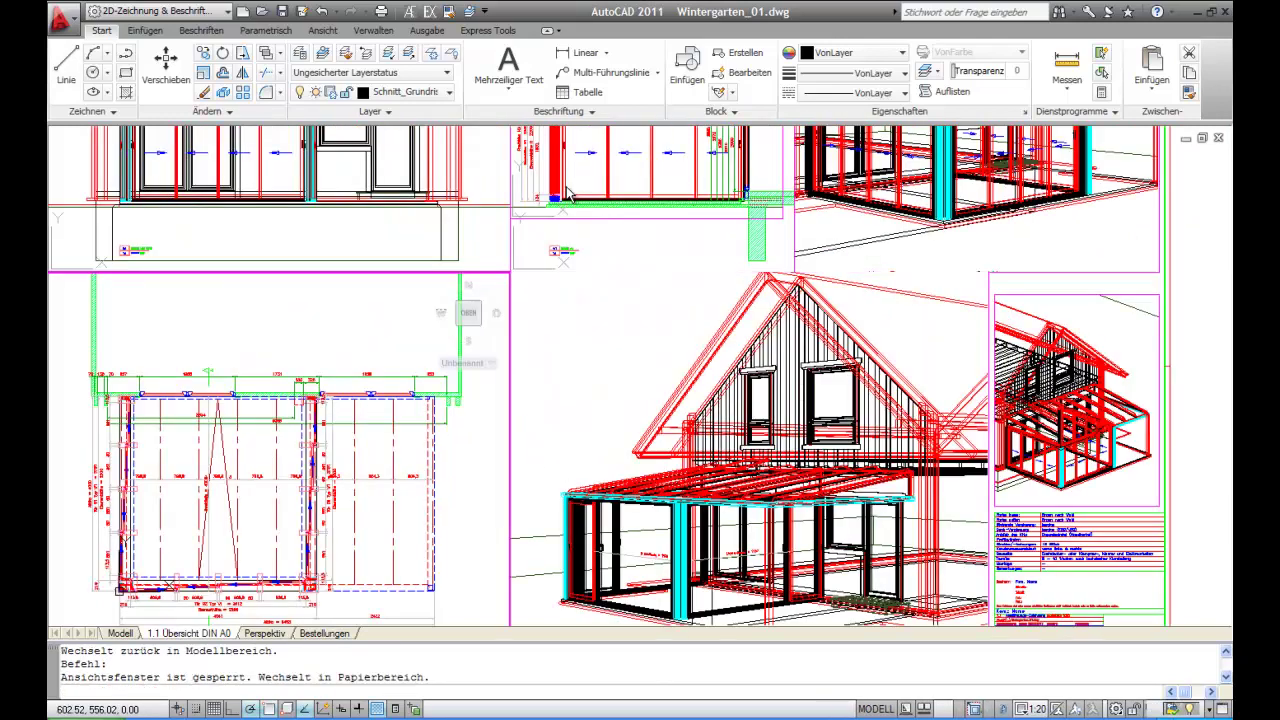
pyautogui.scroll(2, 568, 192)
pyautogui.scroll(2, 555, 198)
pyautogui.scroll(2, 540, 204)
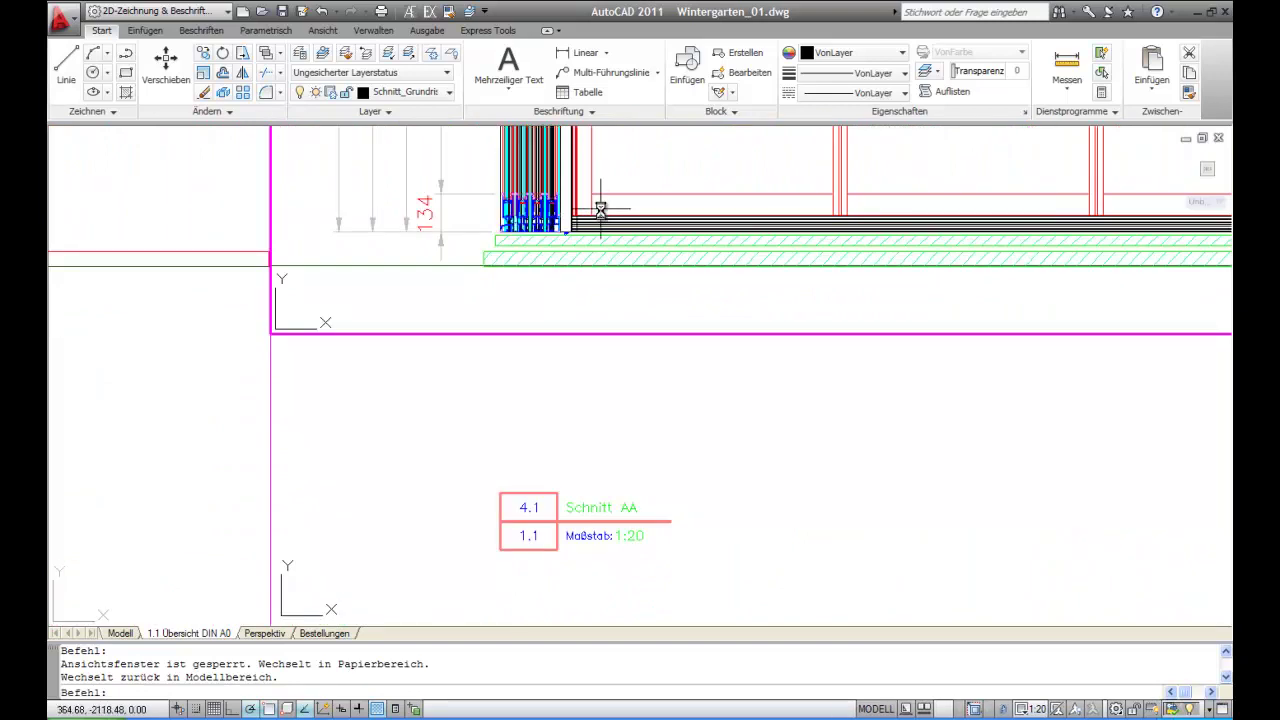
pyautogui.scroll(3, 519, 208)
pyautogui.scroll(2, 519, 208)
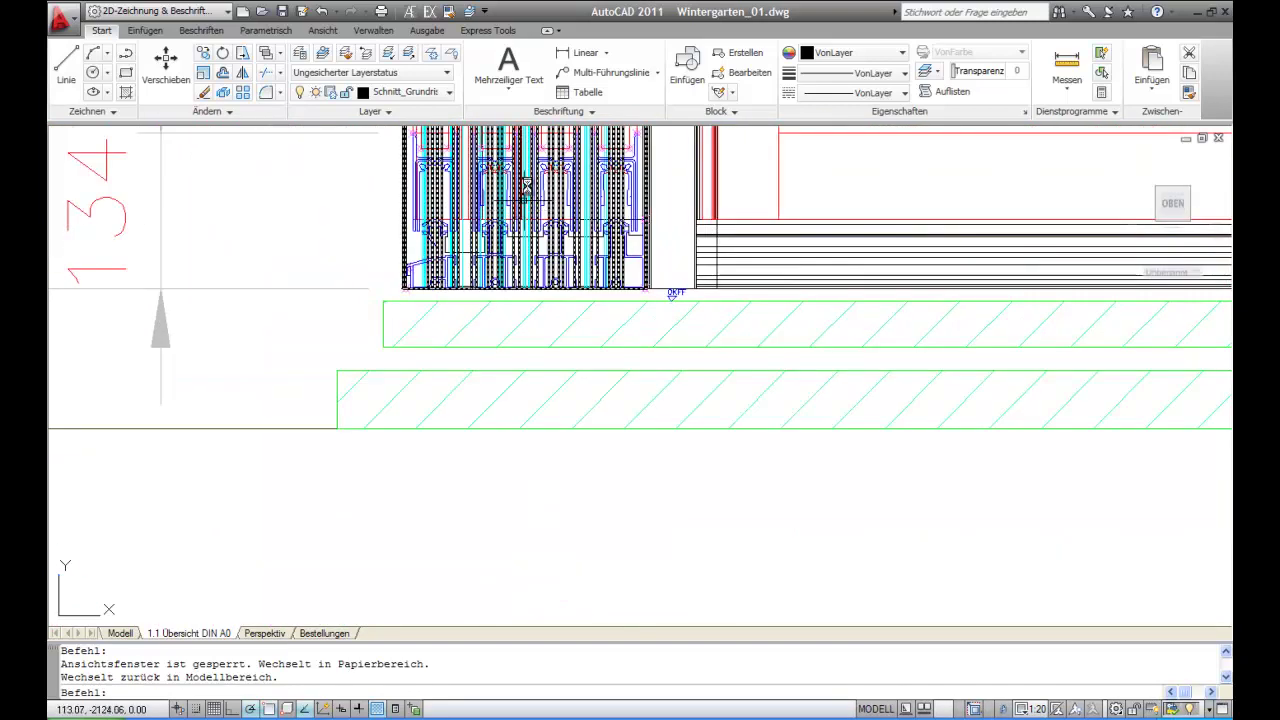
pyautogui.scroll(-4, 600, 300)
pyautogui.scroll(-1, 651, 286)
pyautogui.scroll(-2, 651, 286)
pyautogui.scroll(-2, 652, 286)
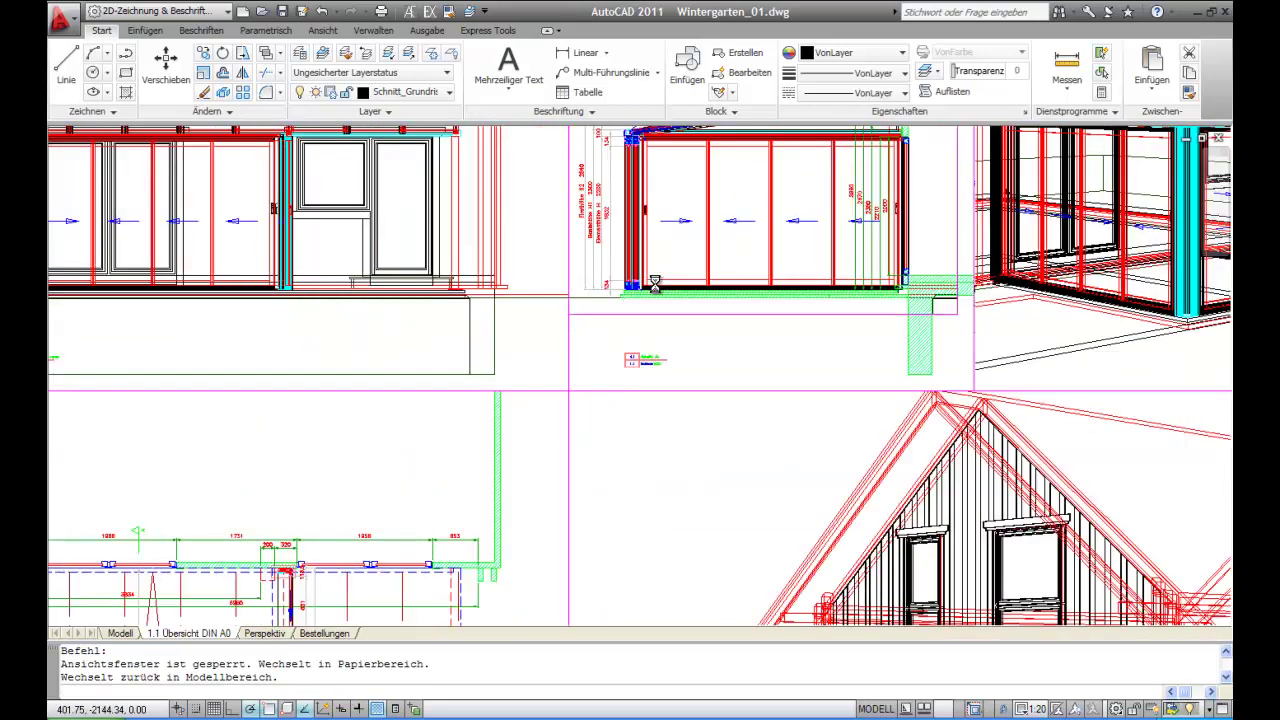
pyautogui.scroll(-2, 654, 286)
pyautogui.scroll(-2, 654, 286)
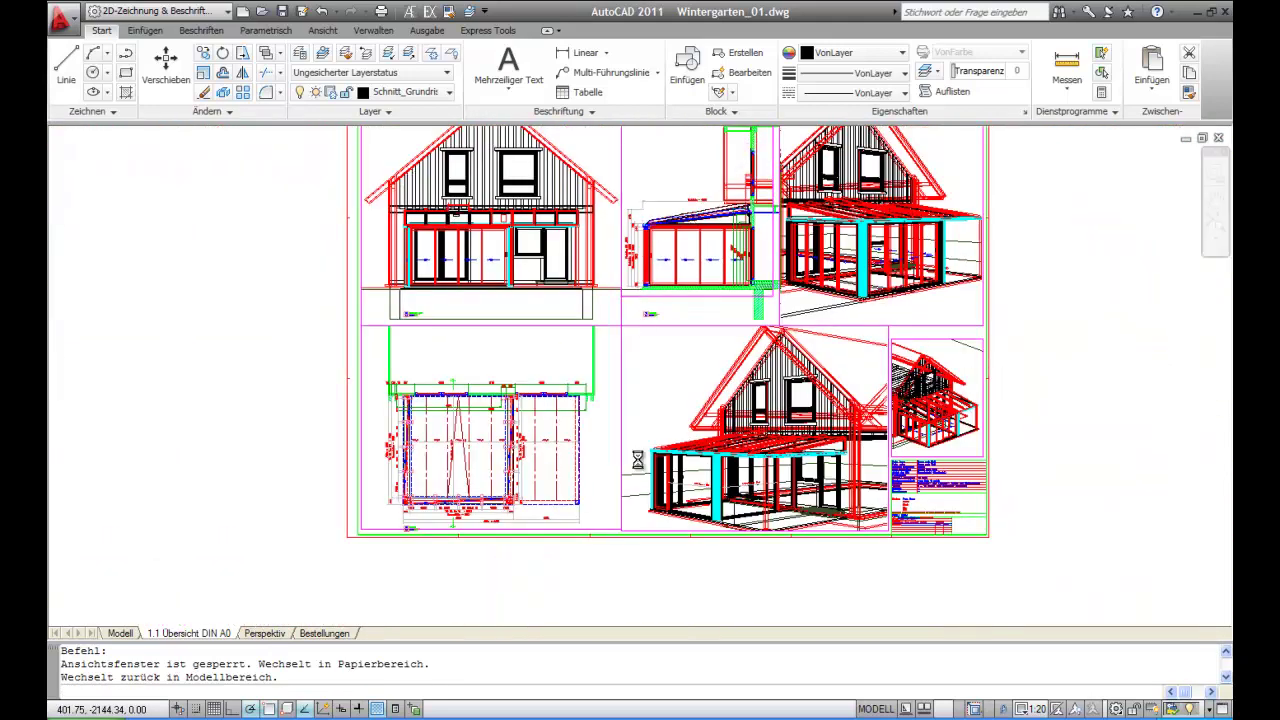
# - In paper space, copy the lower-left floor-plan viewport to the left of the sheet, then enter it
pyautogui.click(873, 709)
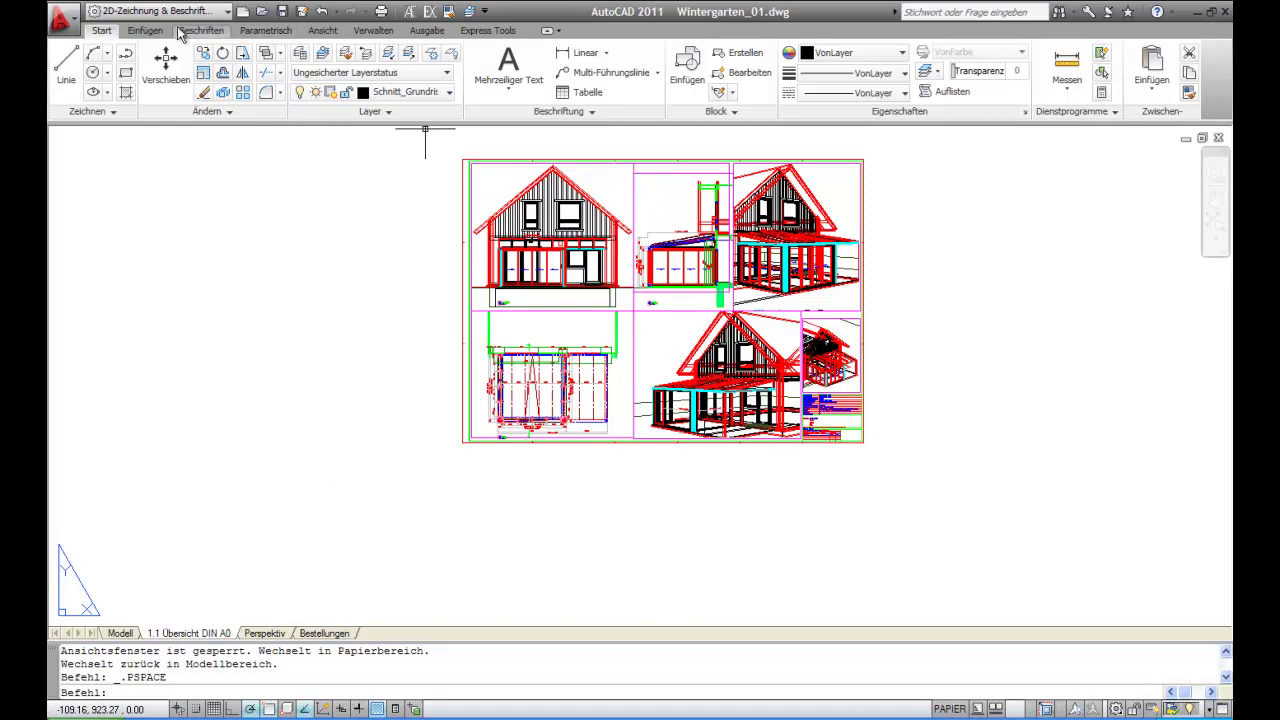
pyautogui.click(203, 52)
pyautogui.click(601, 441)
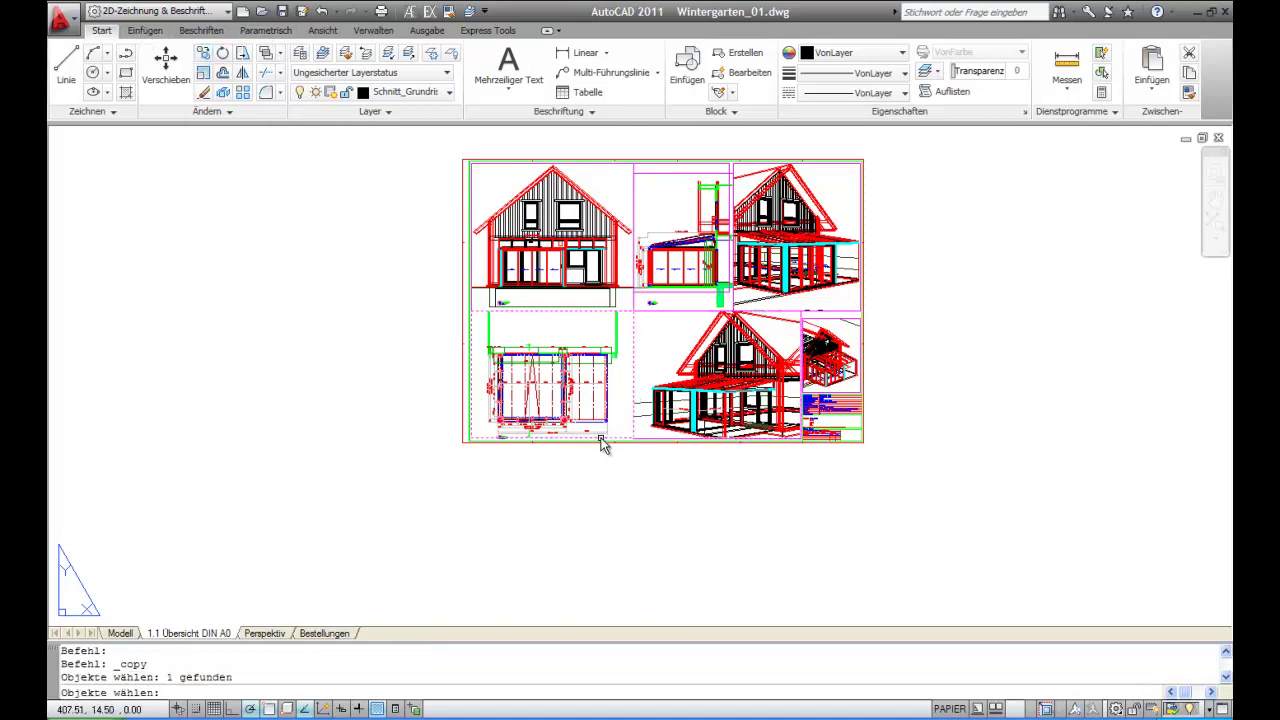
pyautogui.press('Return')
pyautogui.click(600, 490)
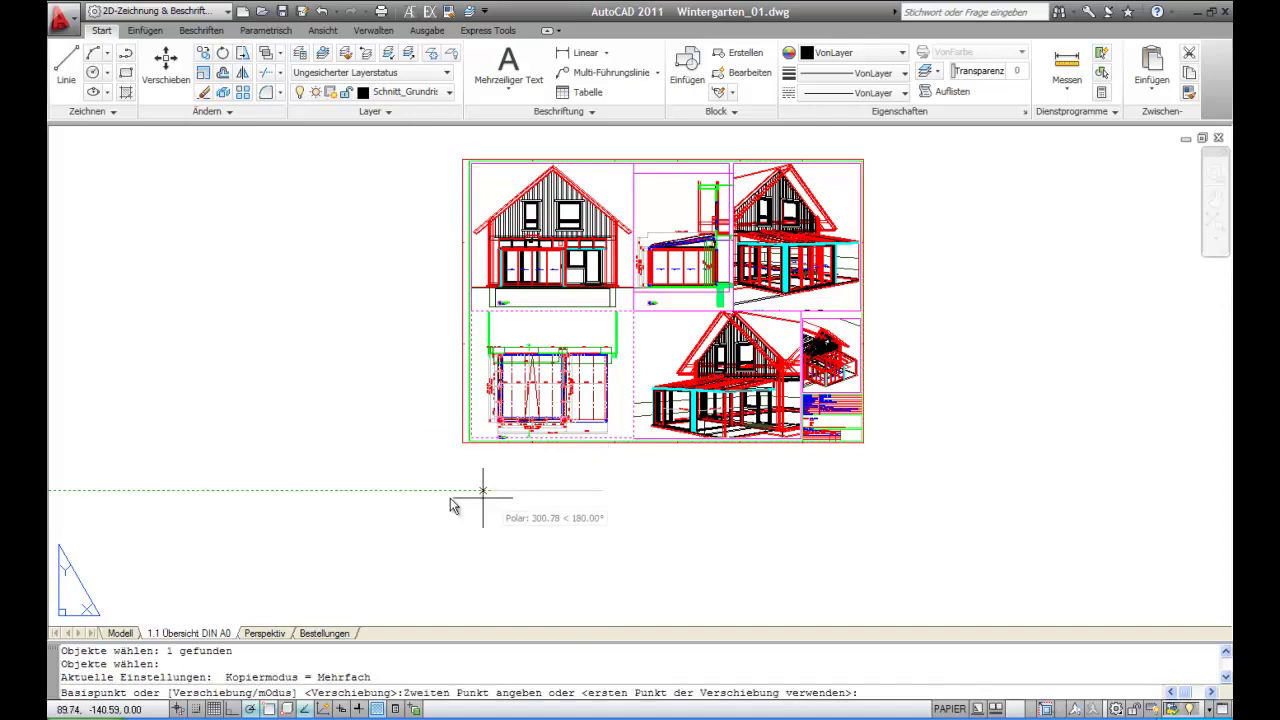
pyautogui.click(414, 492)
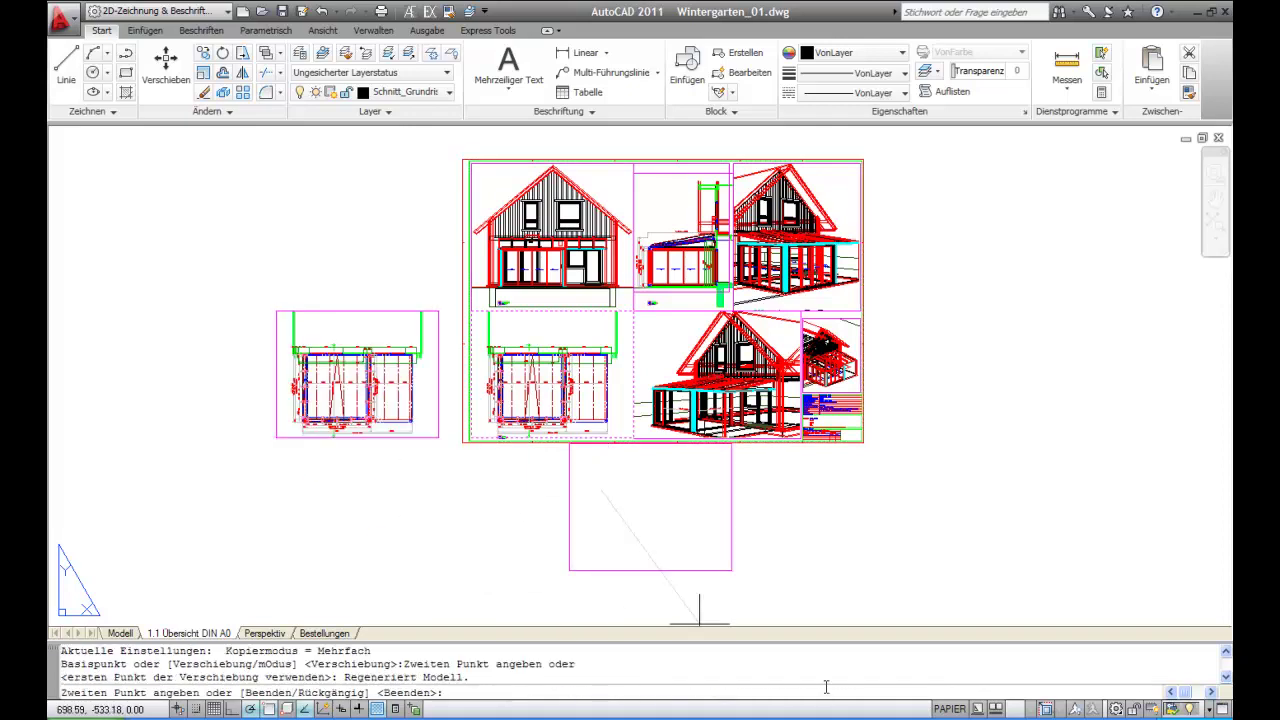
pyautogui.click(950, 708)
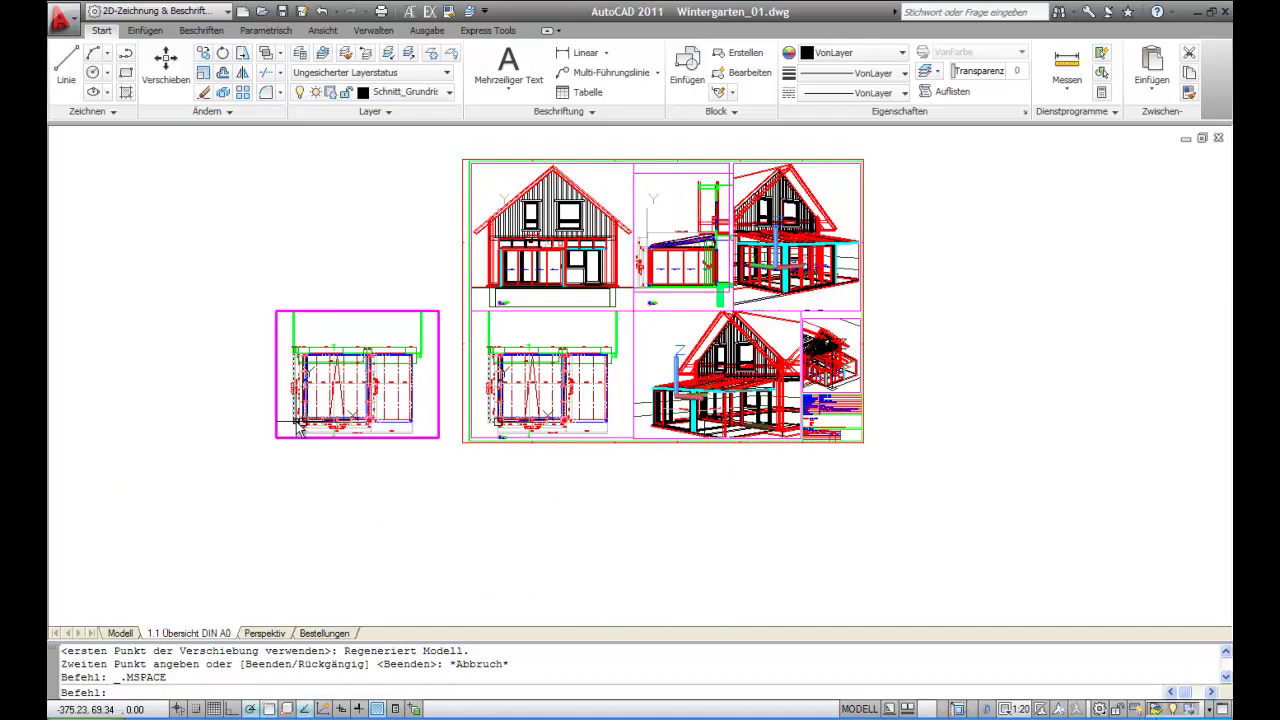
# - Zoom the copied viewport onto the wall-corner detail, set its scale to 1:2 and lock it
pyautogui.scroll(2, 300, 428)
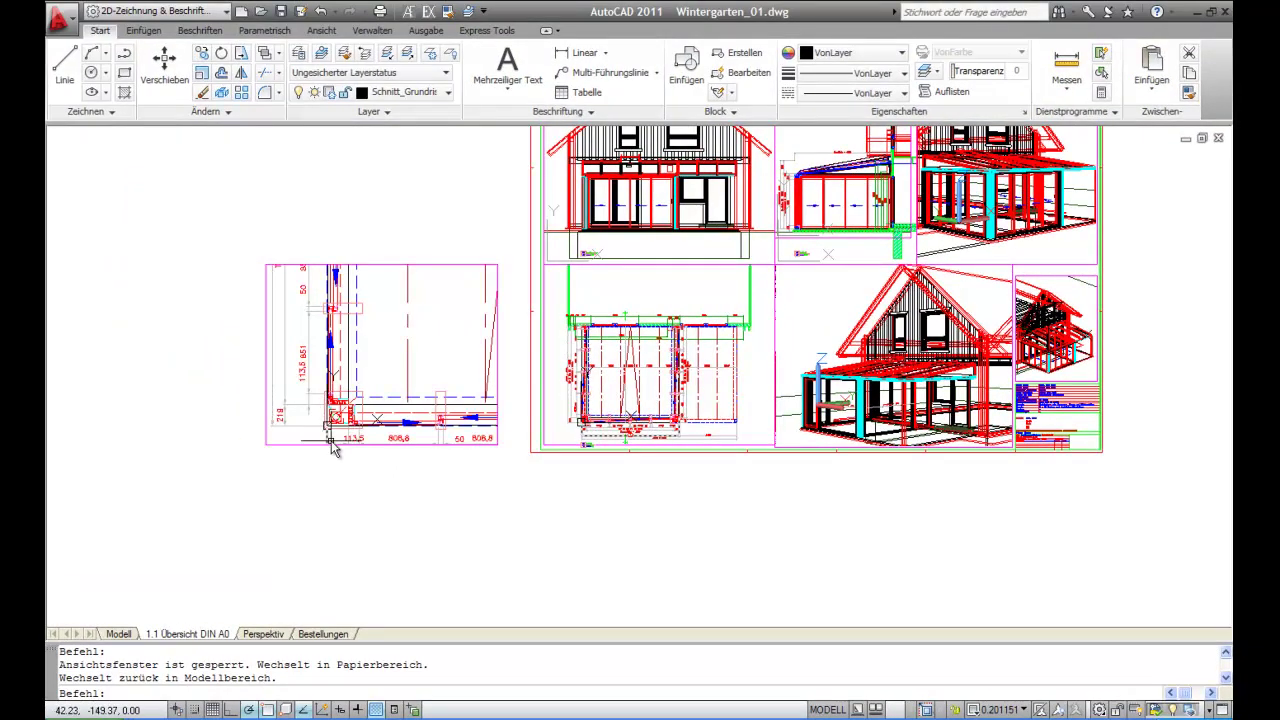
pyautogui.scroll(3, 333, 448)
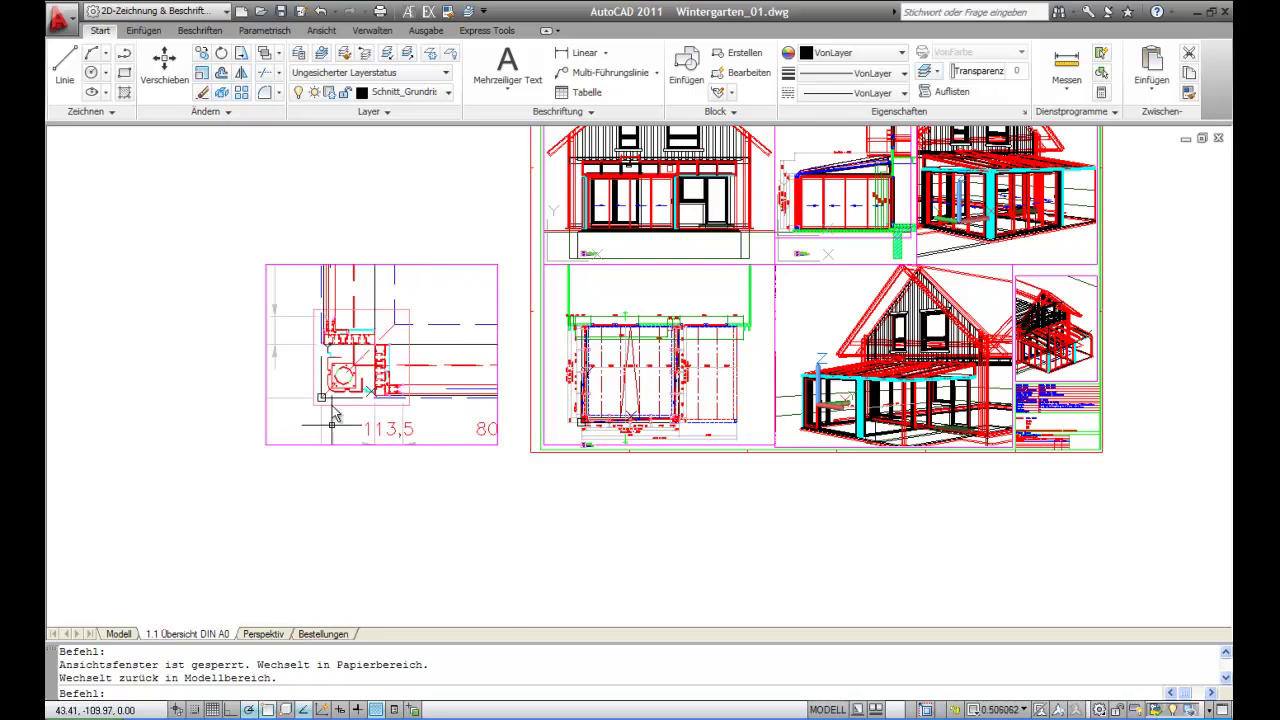
pyautogui.scroll(2, 328, 362)
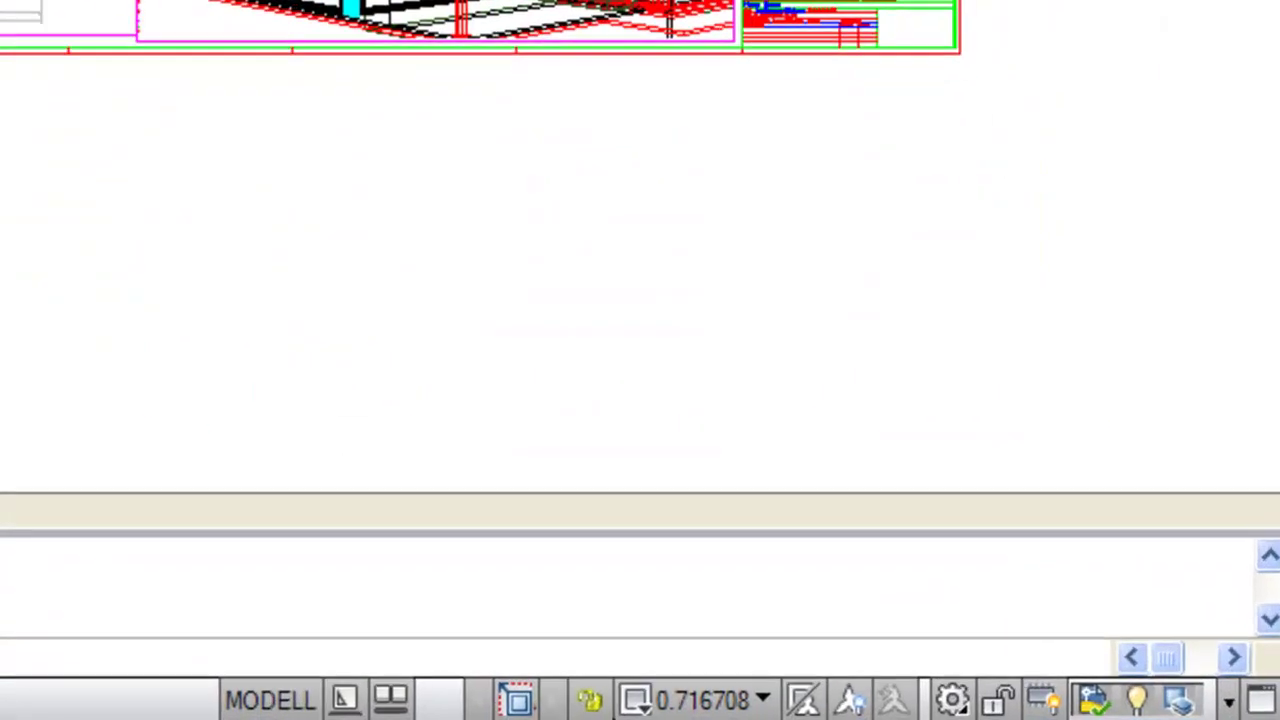
pyautogui.click(1000, 709)
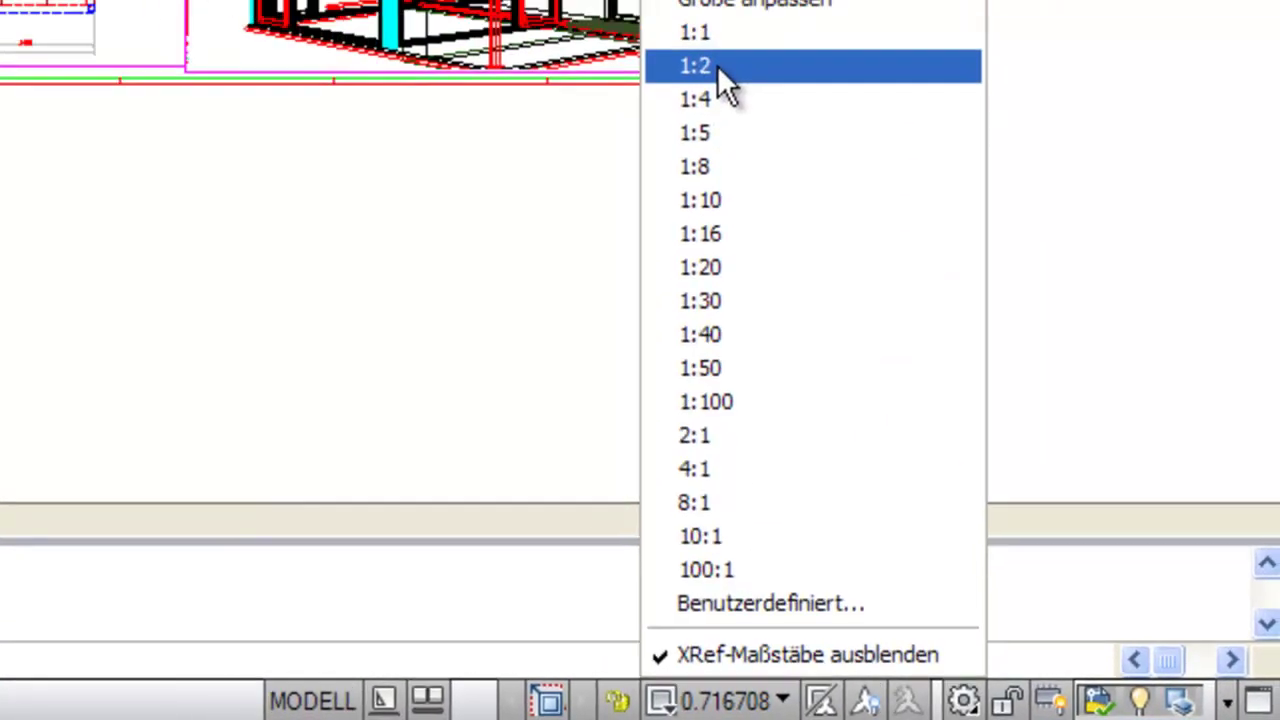
pyautogui.click(701, 43)
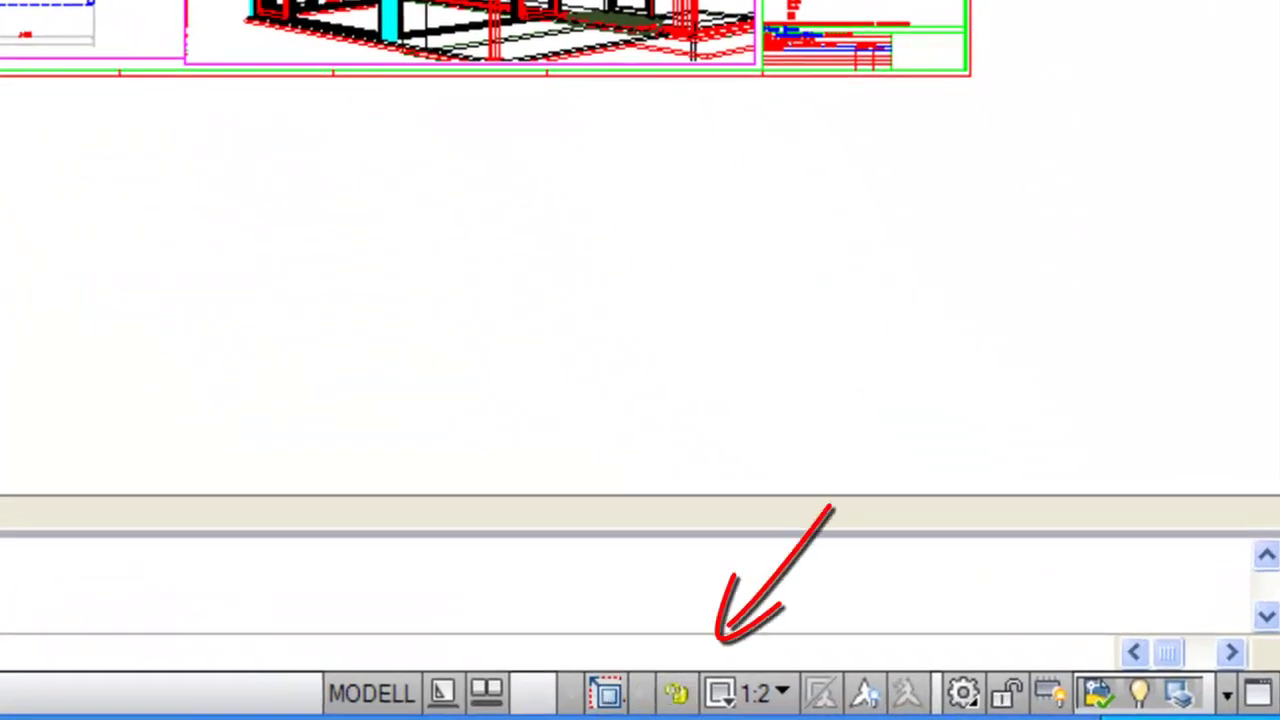
pyautogui.click(702, 693)
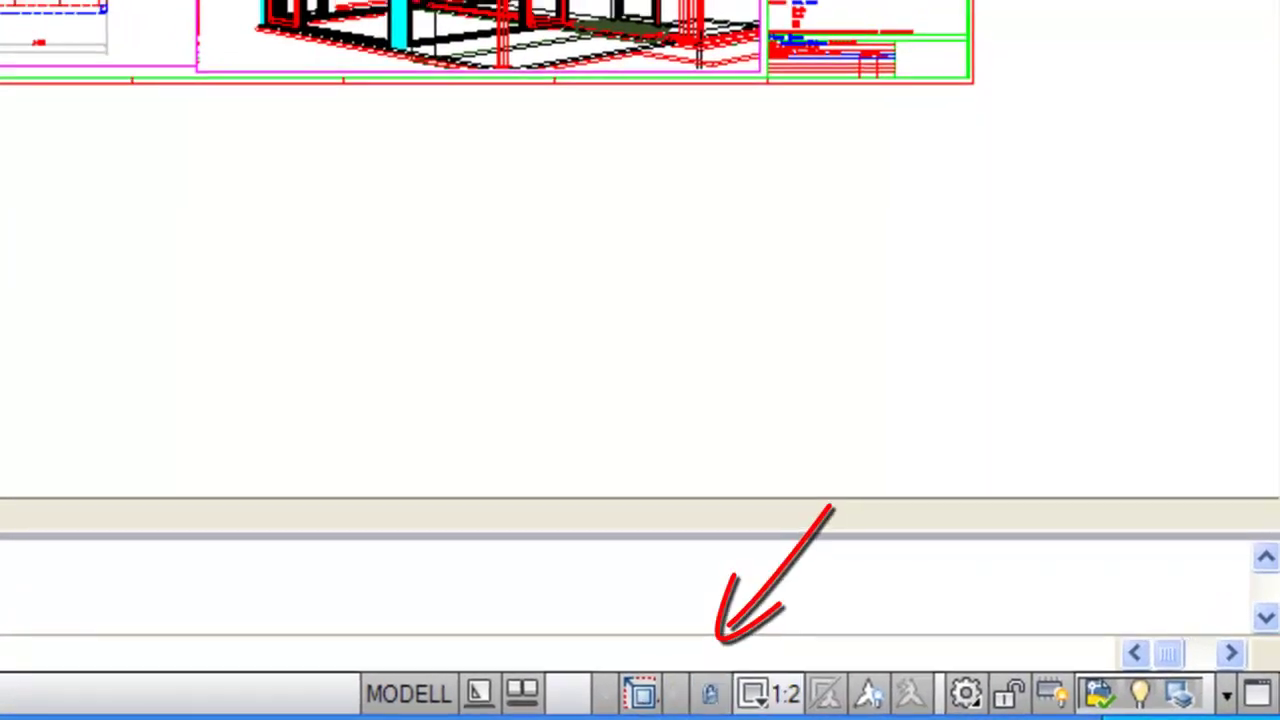
pyautogui.scroll(2, 325, 343)
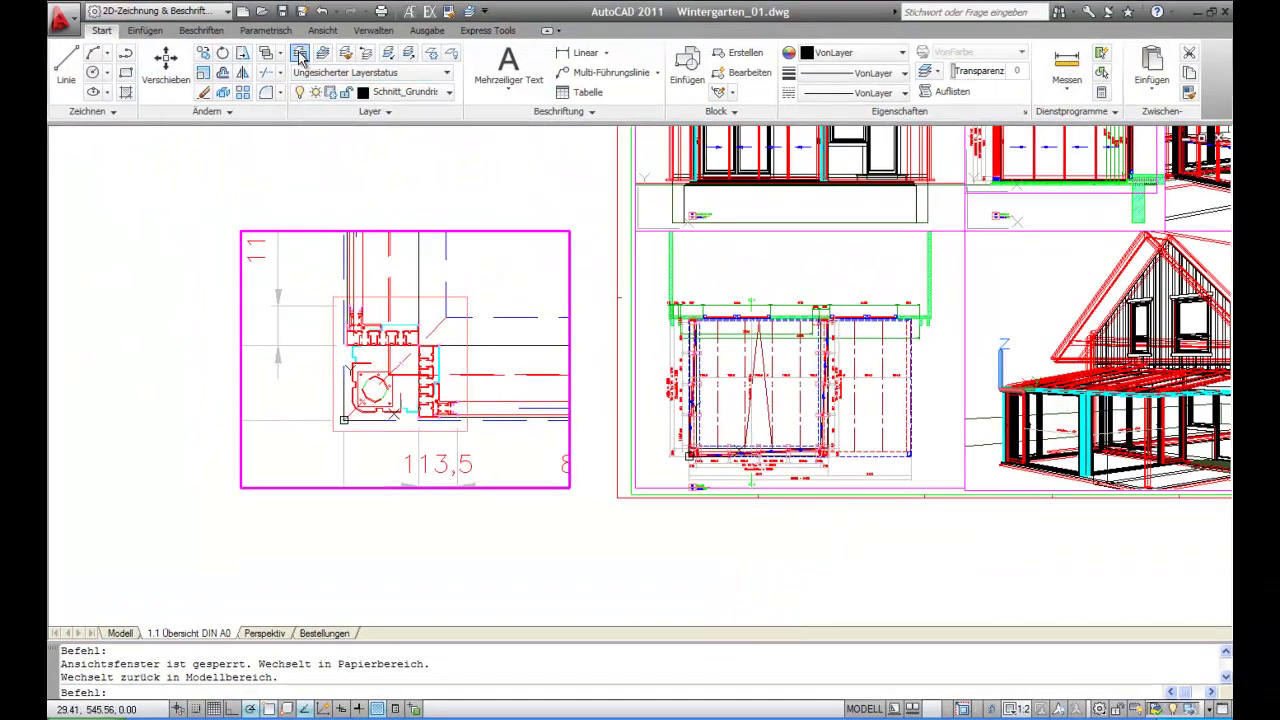
# - Set the VP colour of layers P_7009A through H_220 to blue, then close the layer manager
pyautogui.click(299, 55)
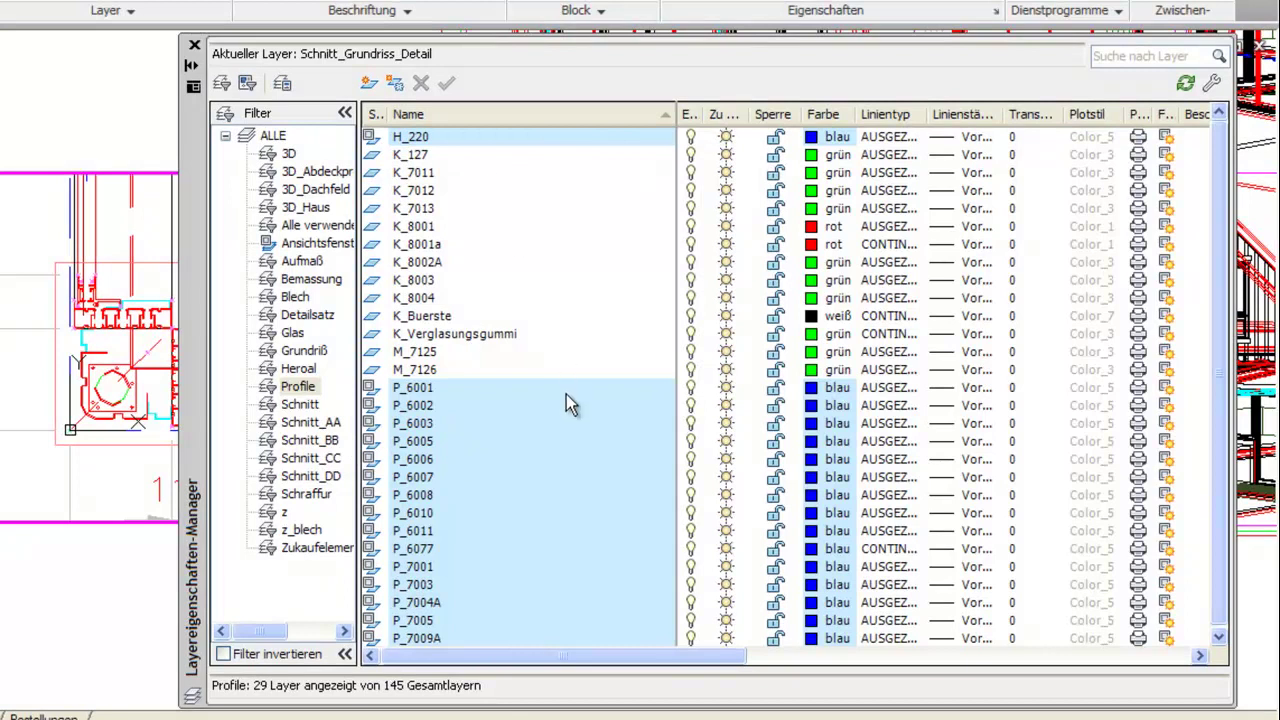
pyautogui.rightClick(547, 410)
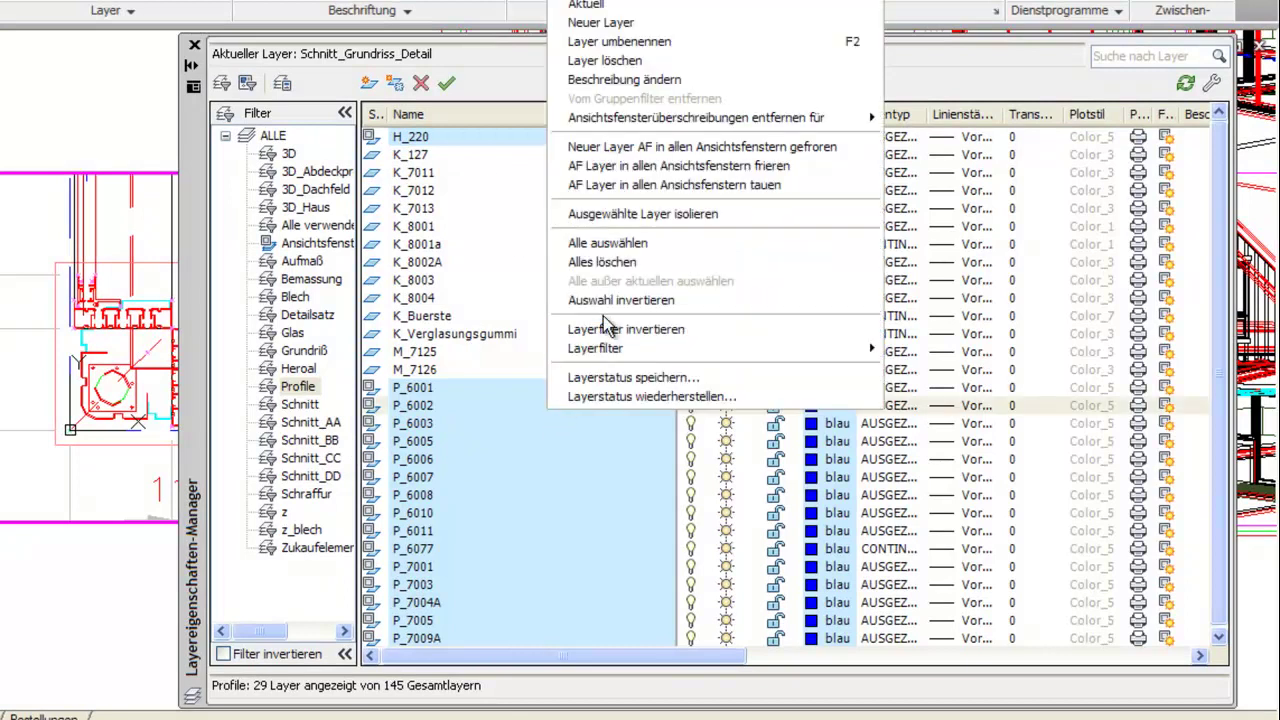
pyautogui.click(1081, 651)
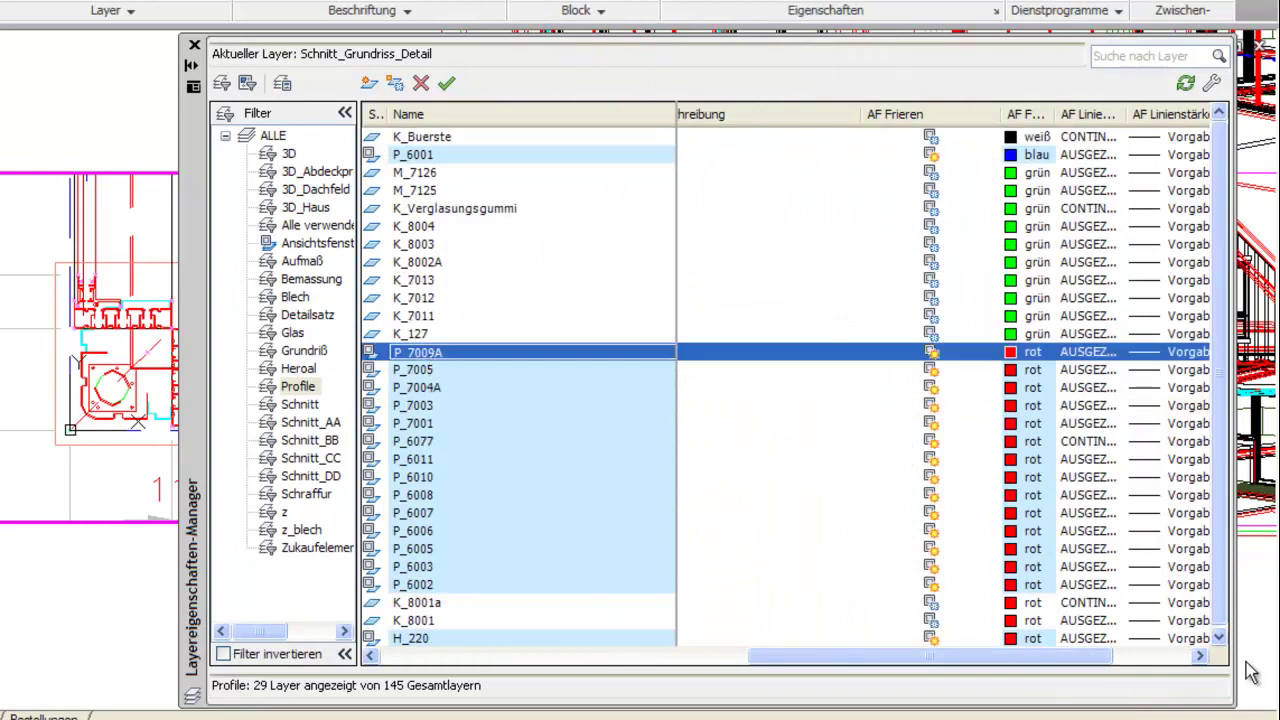
pyautogui.click(1216, 639)
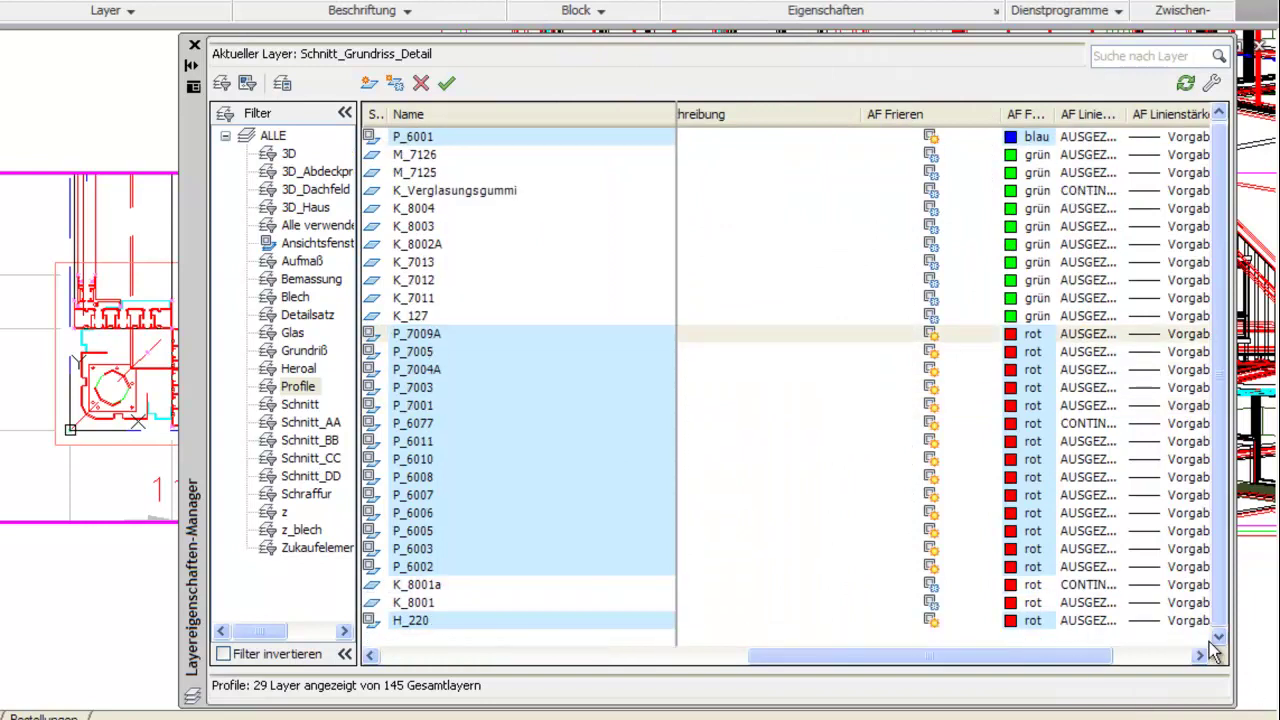
pyautogui.keyDown('shift'); pyautogui.click(436, 621); pyautogui.keyUp('shift')
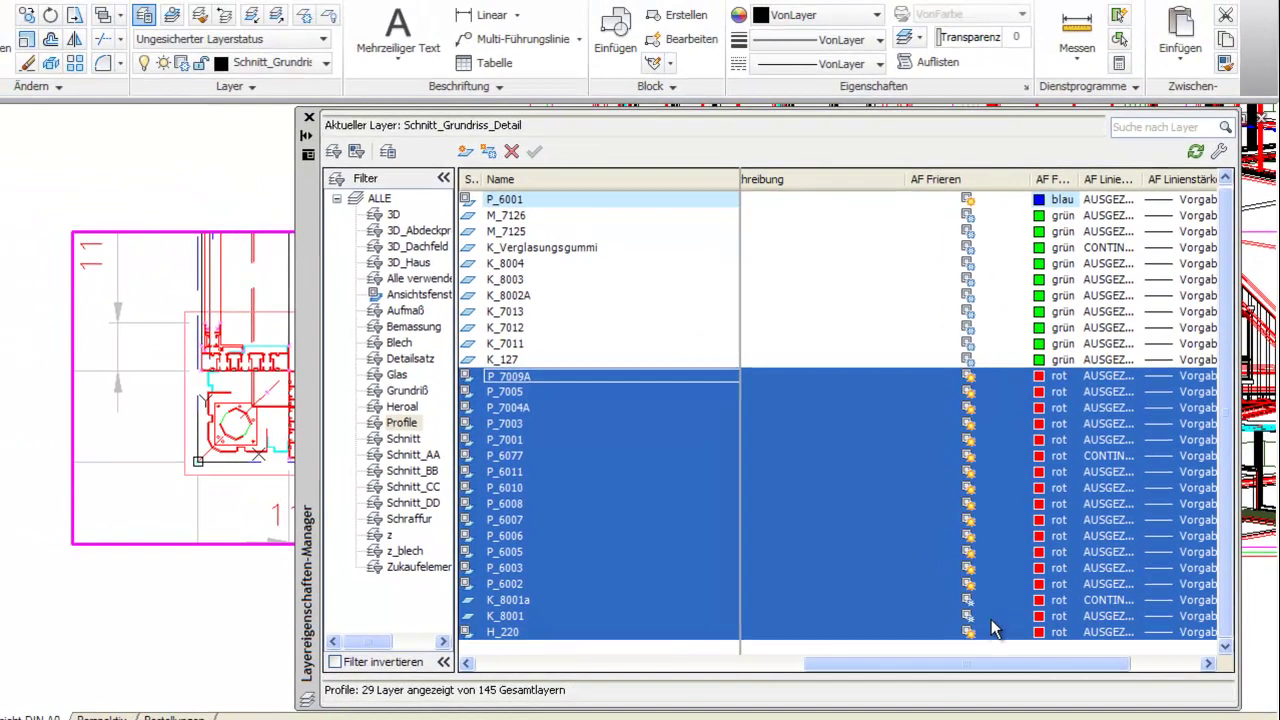
pyautogui.click(1038, 620)
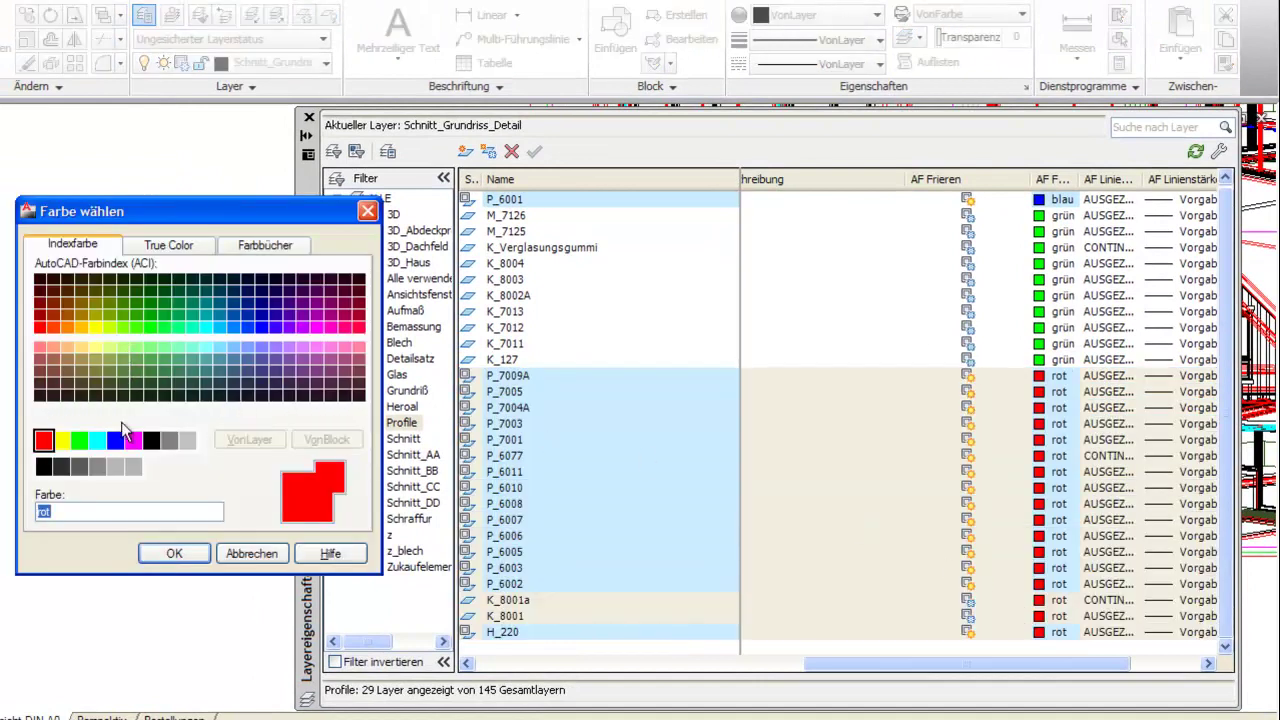
pyautogui.click(115, 440)
pyautogui.click(174, 553)
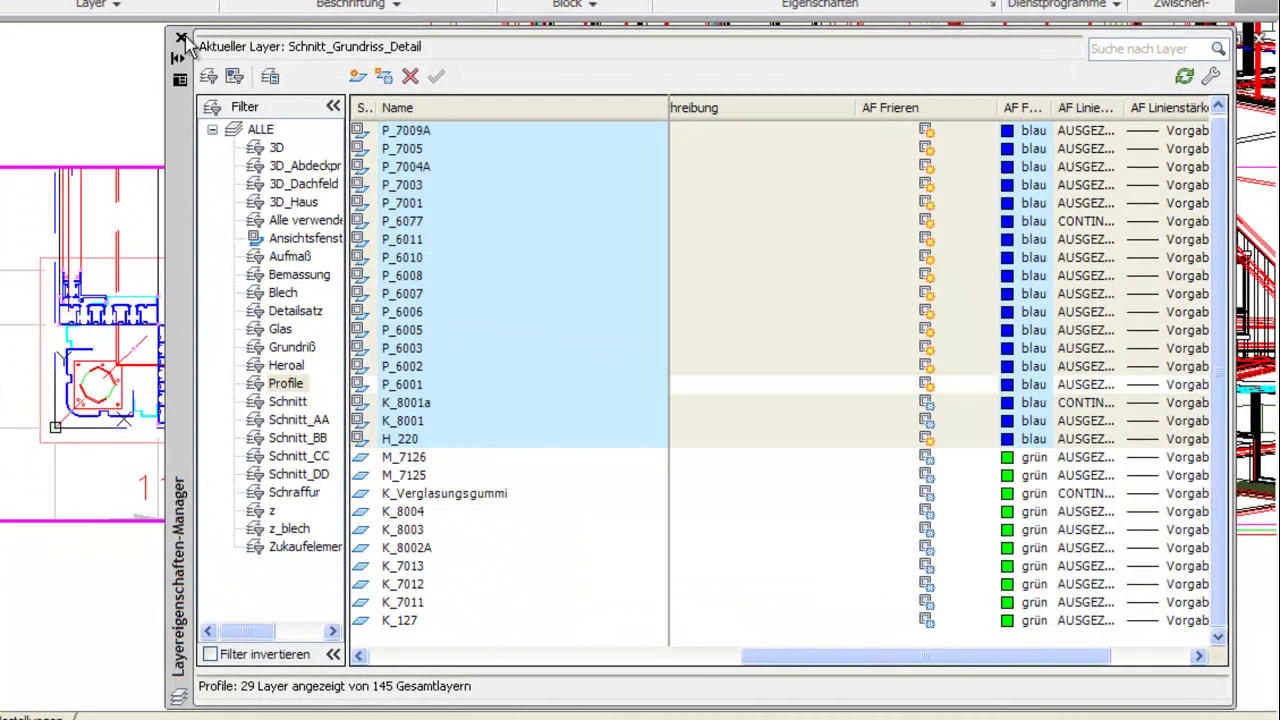
pyautogui.click(181, 39)
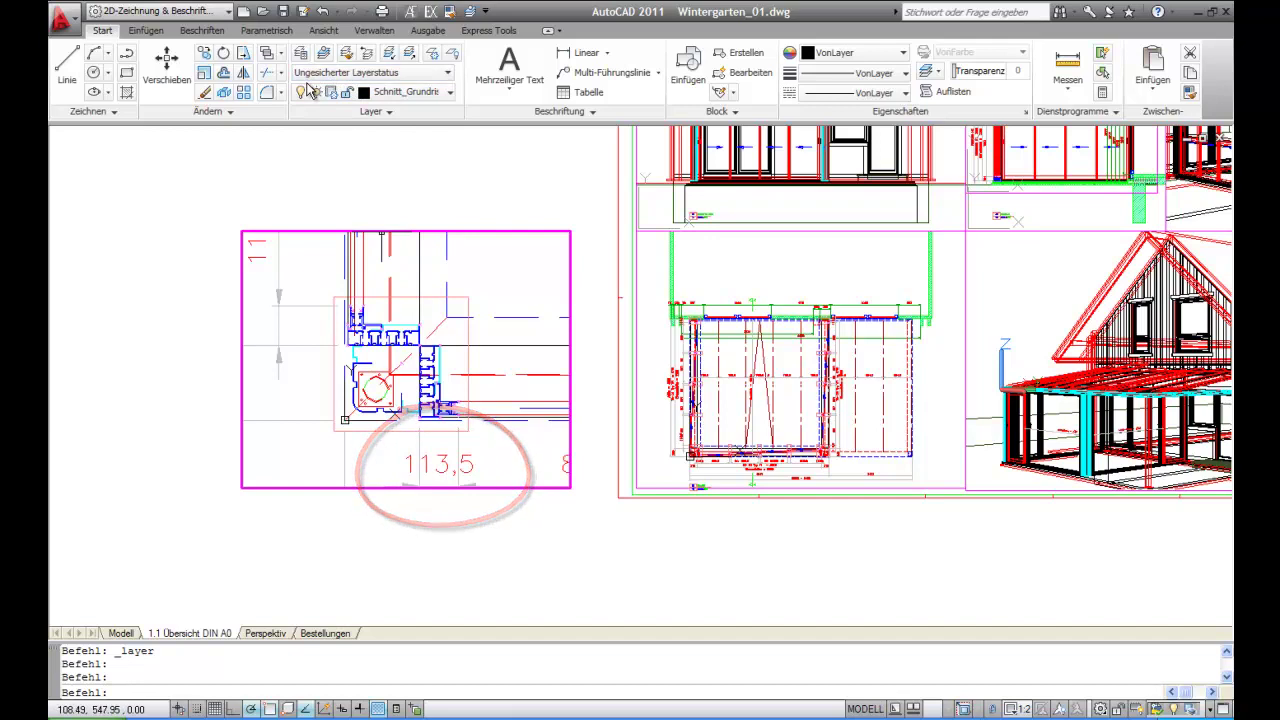
# - In the Grundriß group, freeze Schnitt_Grundriss_Bemassung in the detail viewport only
pyautogui.click(300, 52)
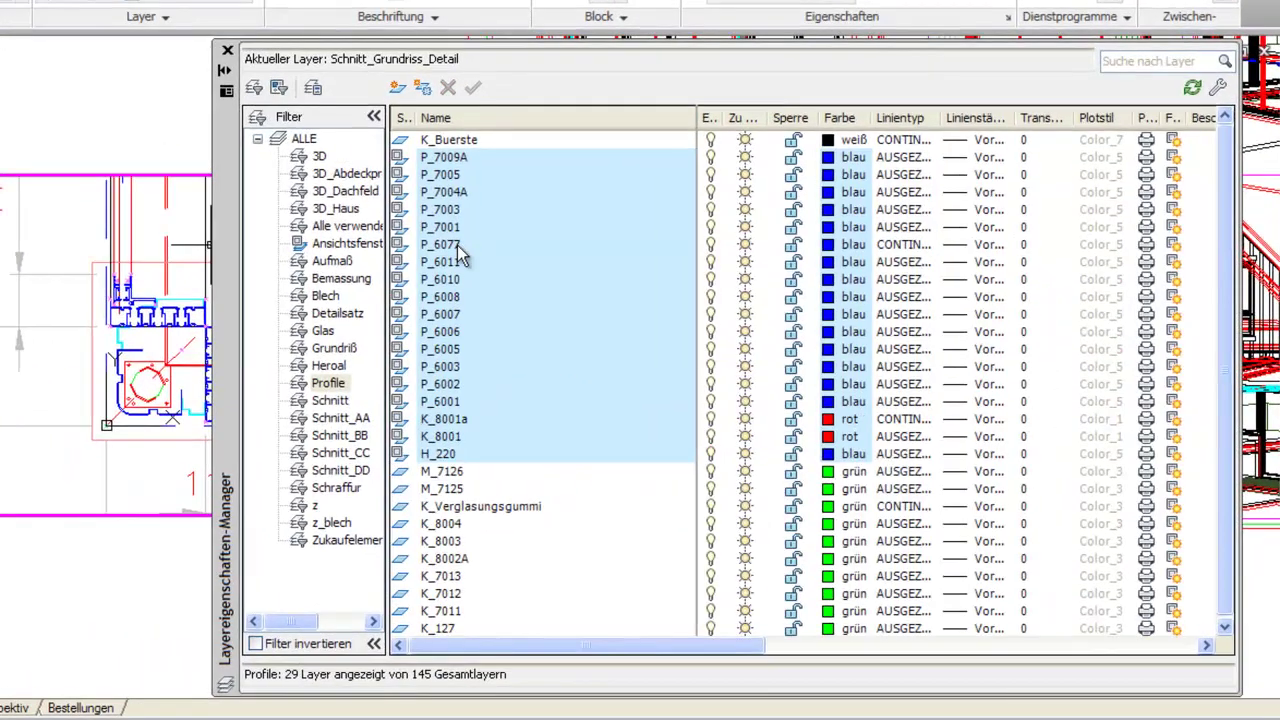
pyautogui.click(305, 140)
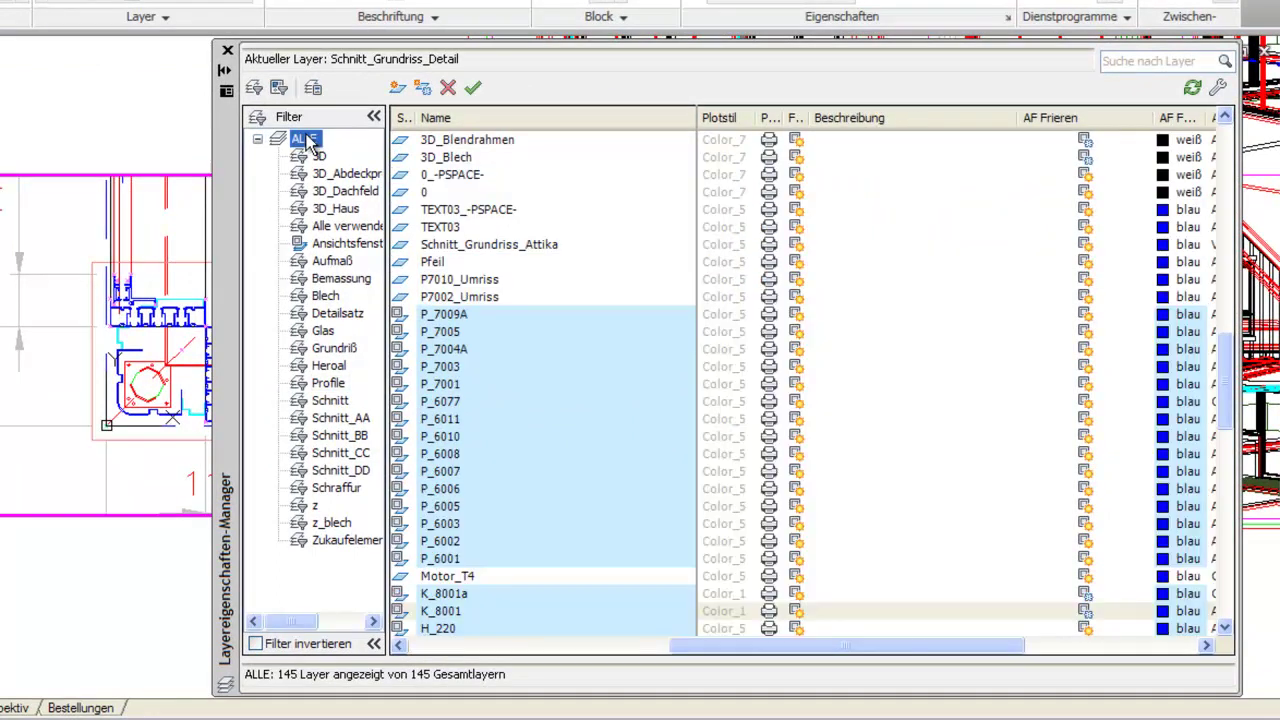
pyautogui.moveTo(974, 645); pyautogui.dragTo(1146, 647)
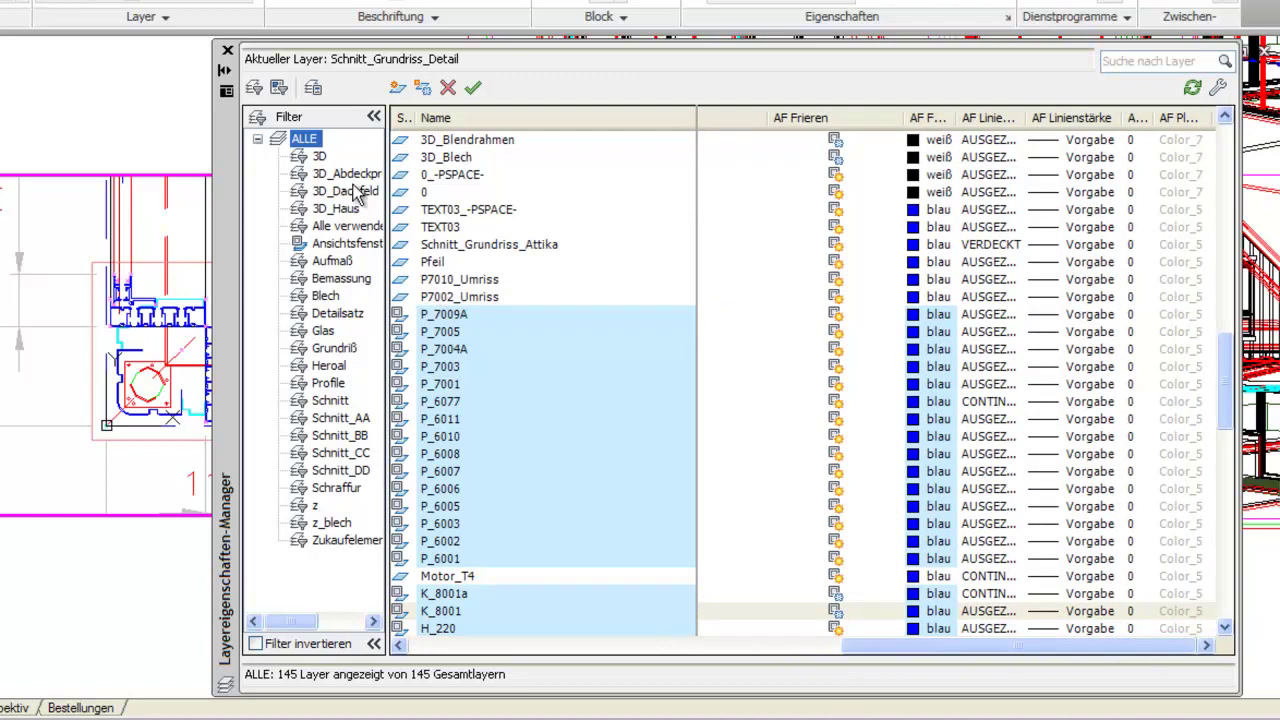
pyautogui.click(336, 349)
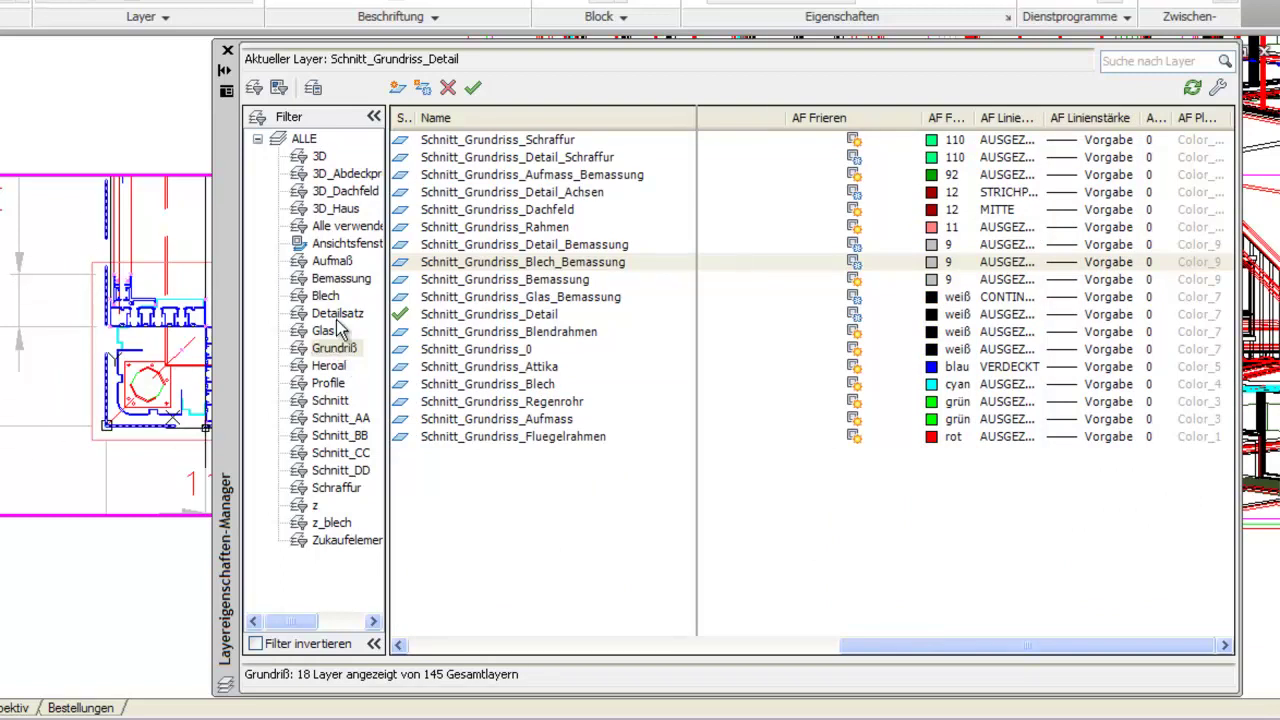
pyautogui.click(475, 264)
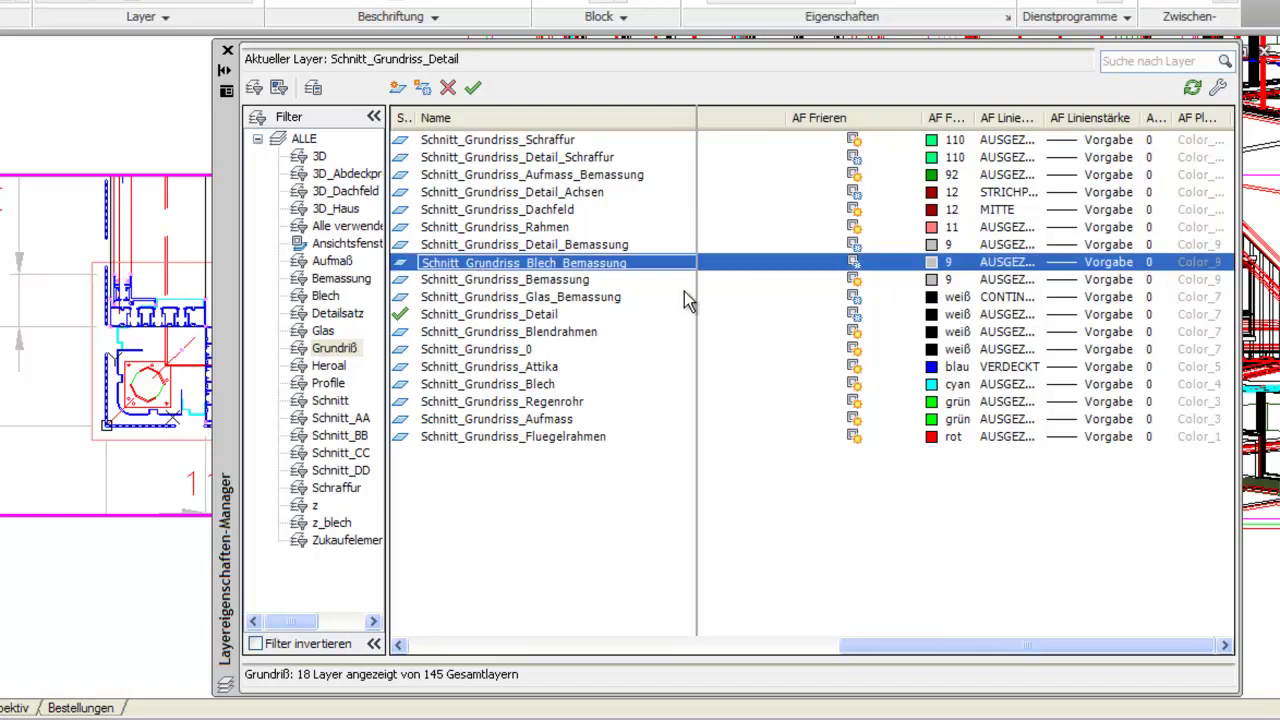
pyautogui.click(535, 118)
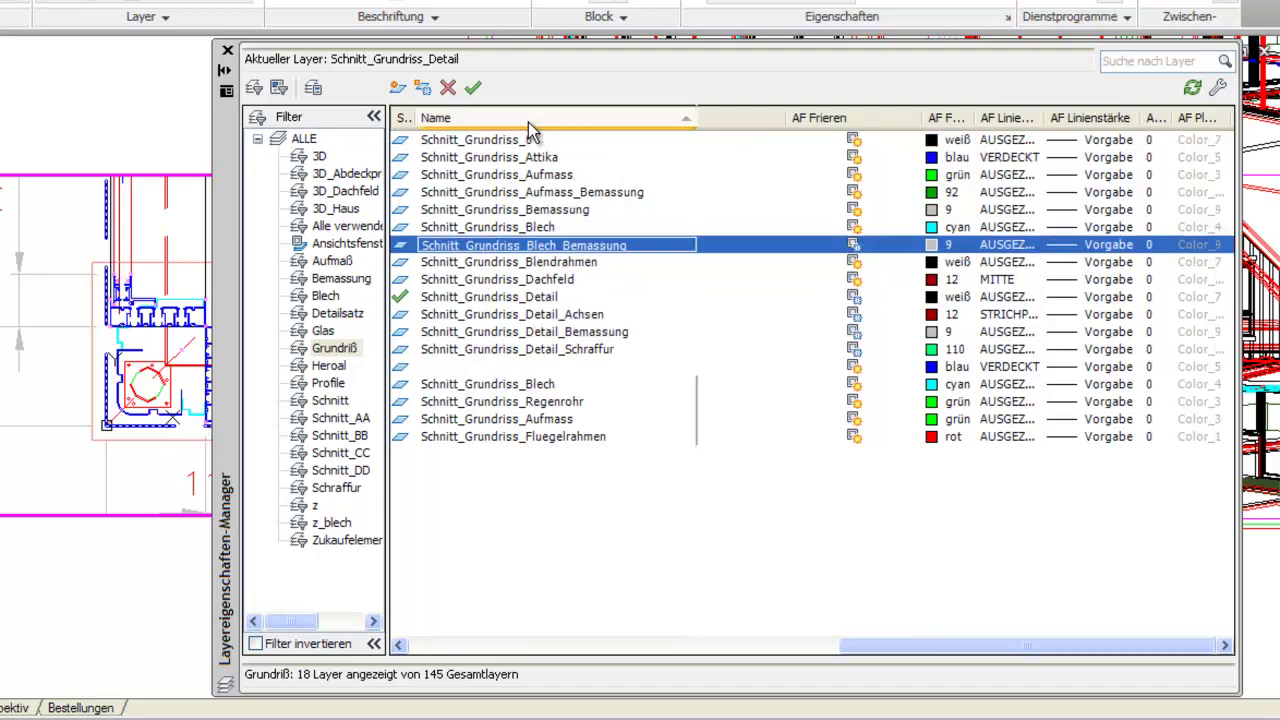
pyautogui.click(548, 211)
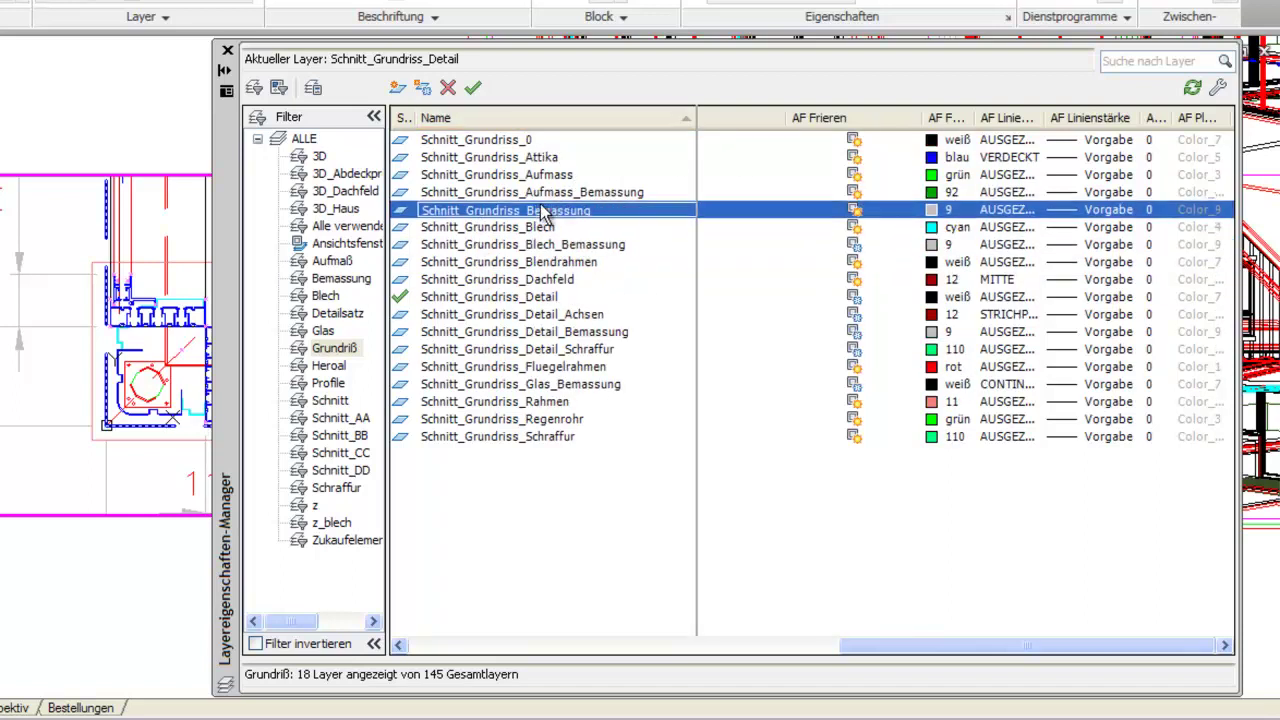
pyautogui.click(854, 211)
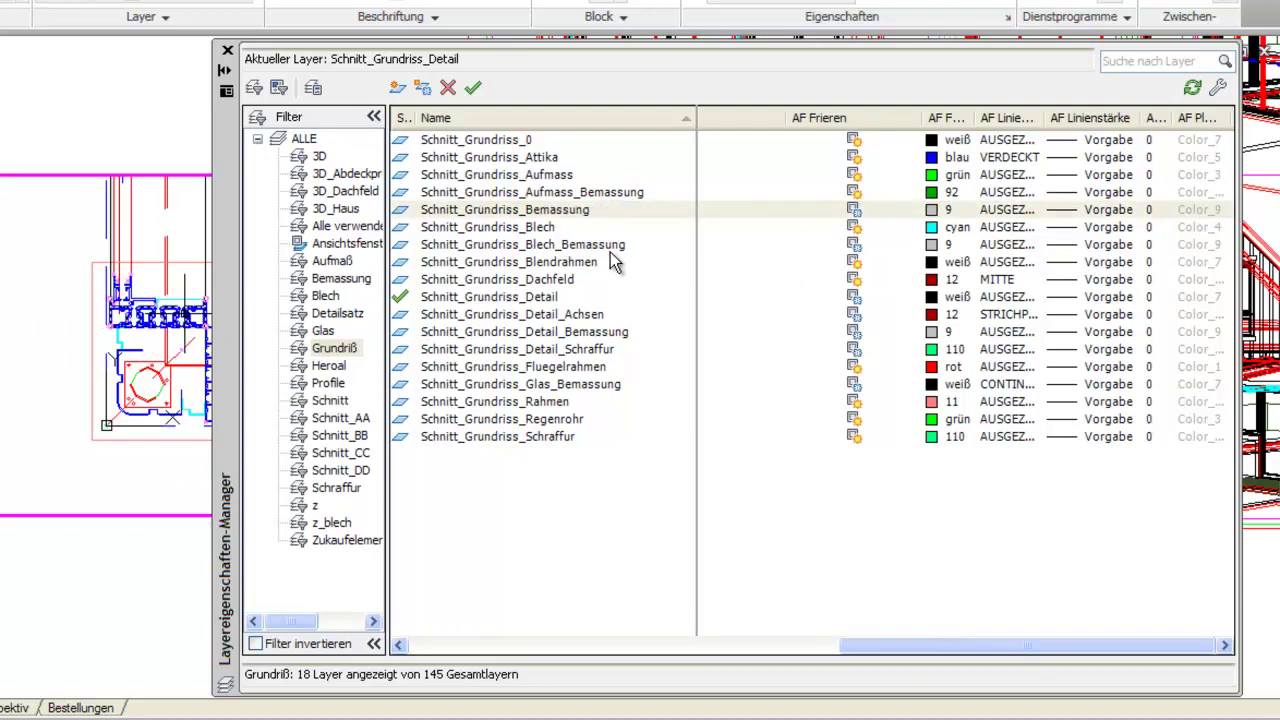
# - Thaw Schnitt_Grundriss_Detail_Bemassung, _Detail_Schraffur and all Detailsatz layers in this viewport, then close the manager
pyautogui.click(572, 297)
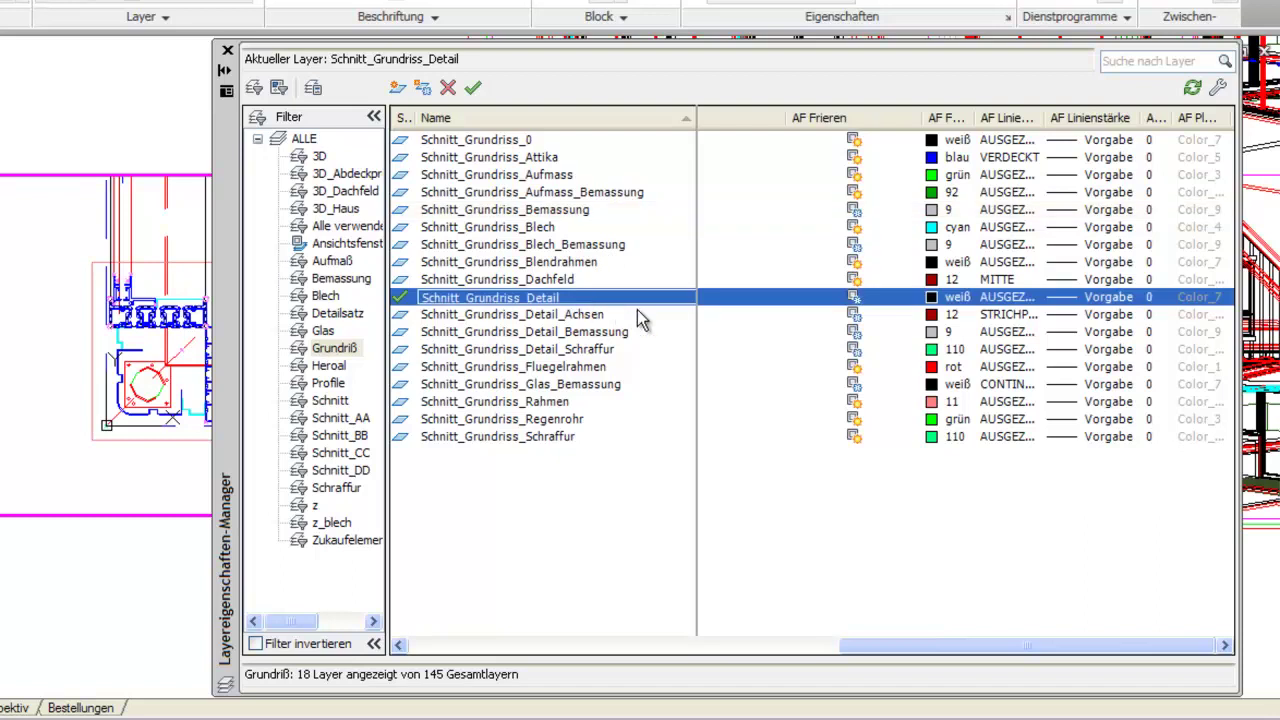
pyautogui.click(854, 331)
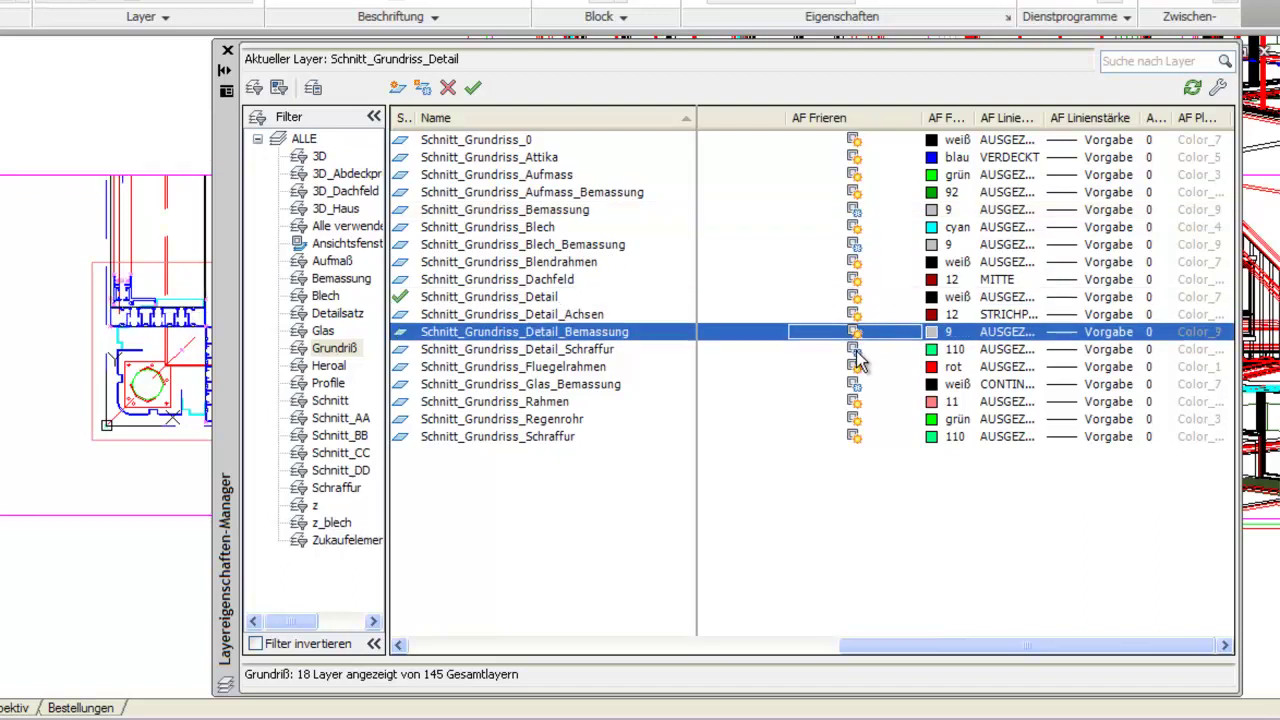
pyautogui.click(854, 349)
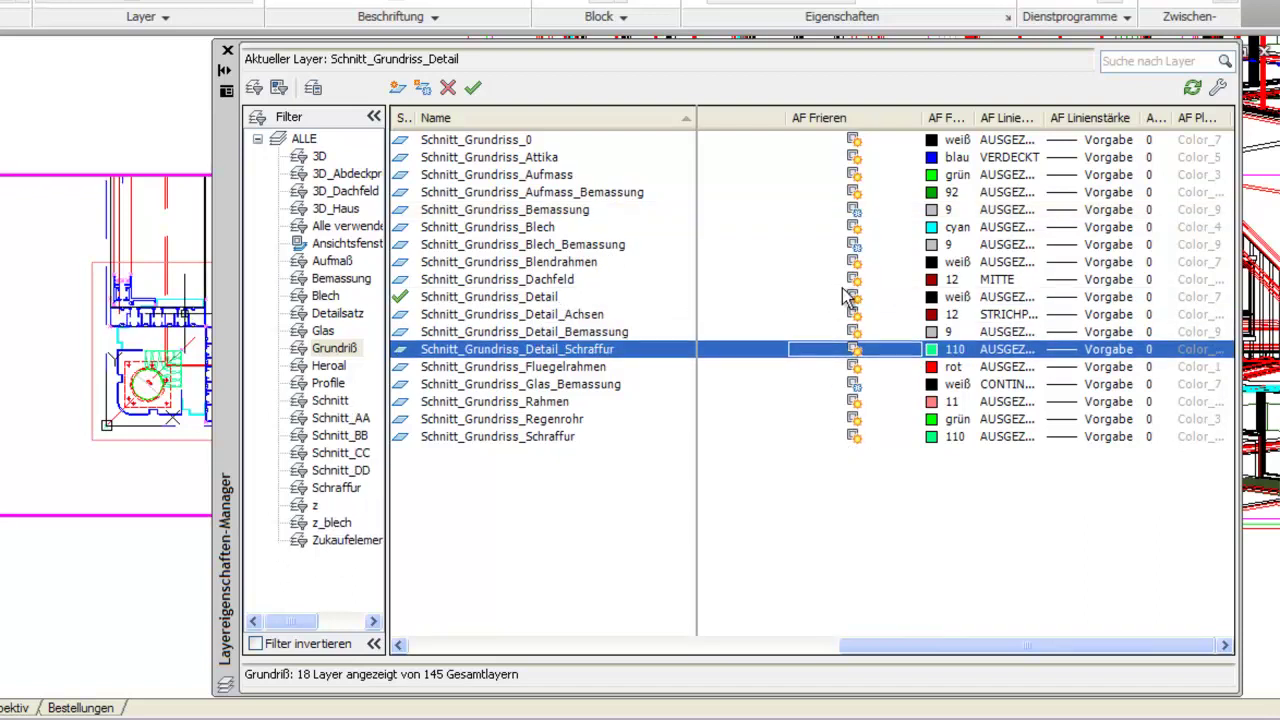
pyautogui.click(340, 314)
pyautogui.rightClick(542, 298)
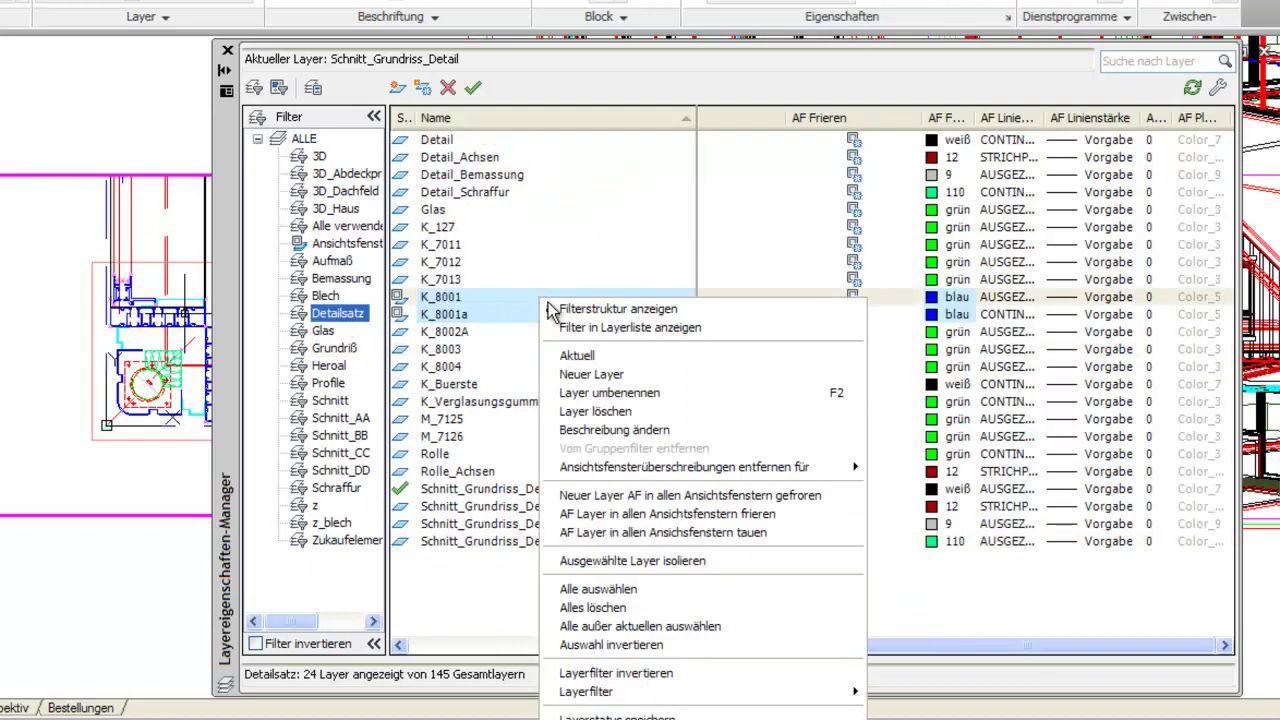
pyautogui.click(597, 589)
pyautogui.click(854, 314)
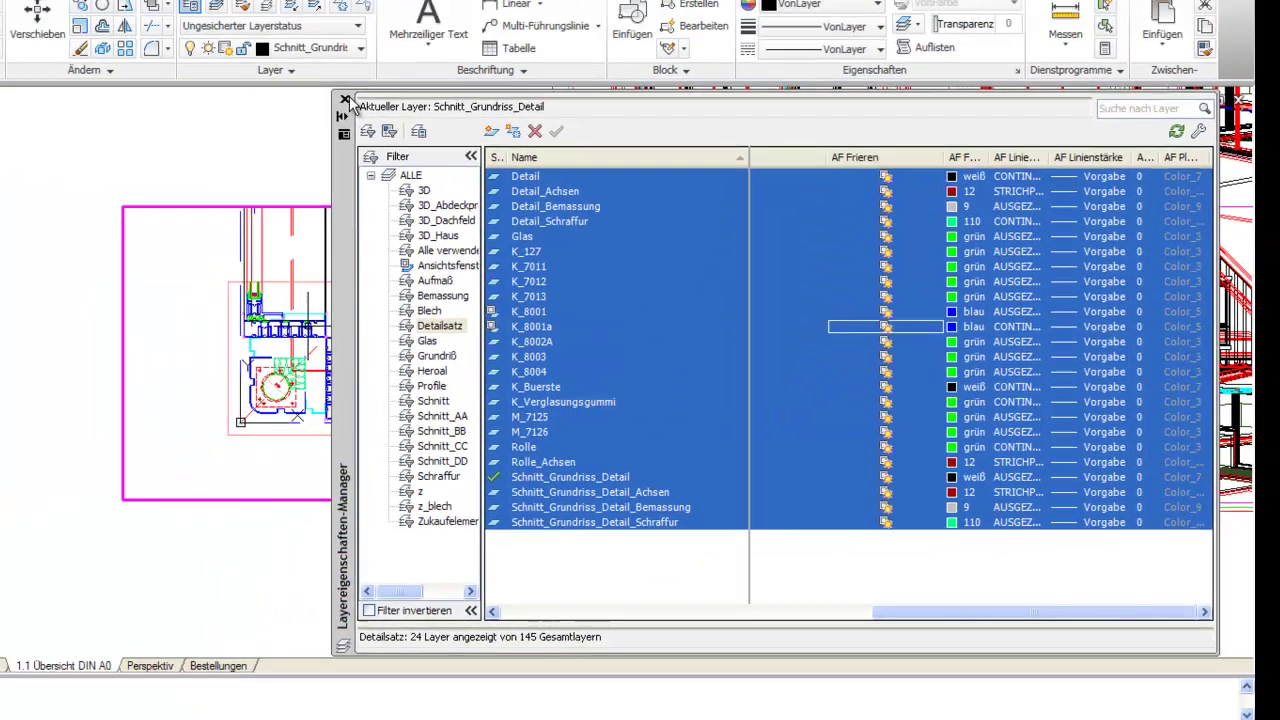
pyautogui.click(345, 101)
# - In paper space, drag the detail viewport's lower-left and upper-right corners inward to frame the corner profile
pyautogui.click(850, 710)
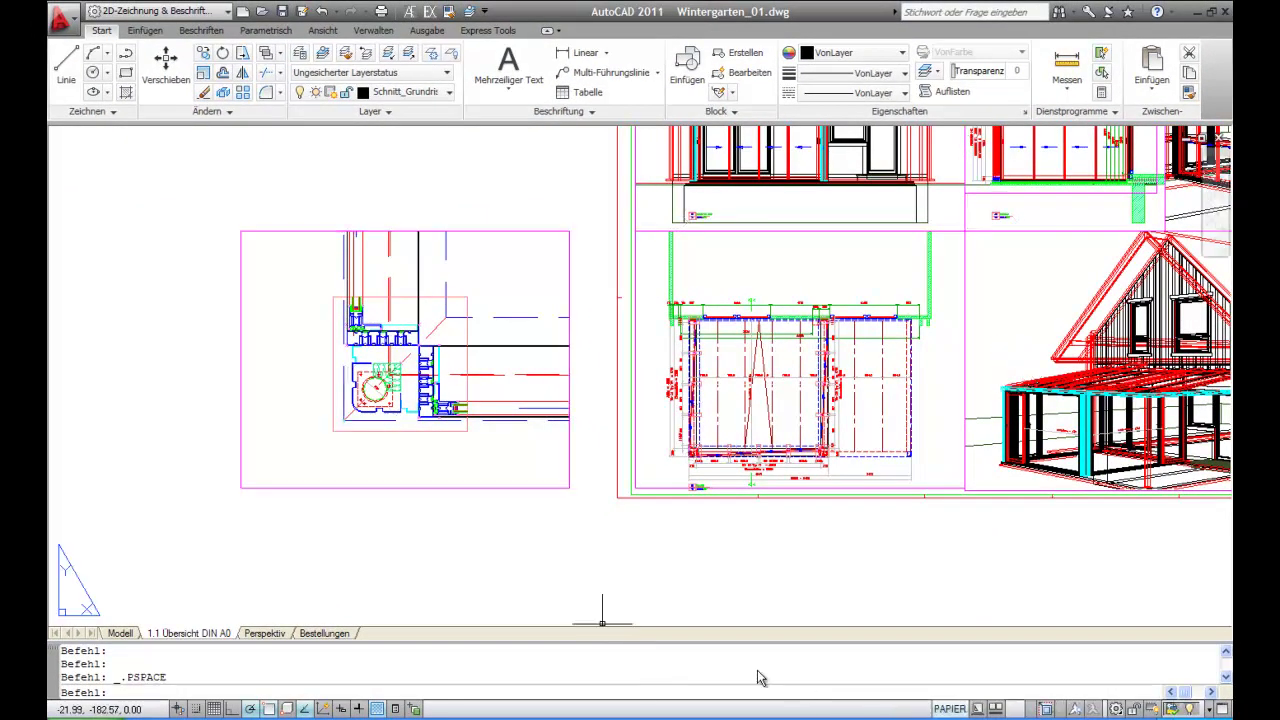
pyautogui.click(285, 488)
pyautogui.click(240, 488)
pyautogui.click(334, 431)
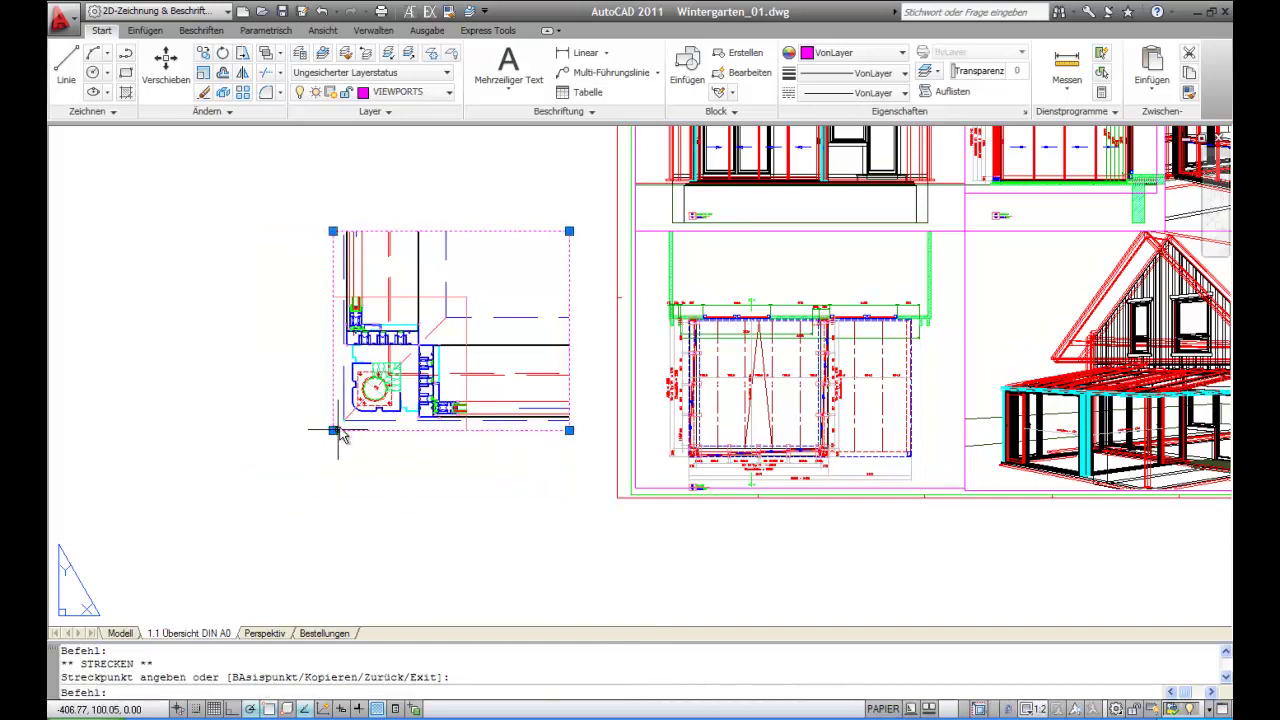
pyautogui.click(569, 231)
pyautogui.click(467, 297)
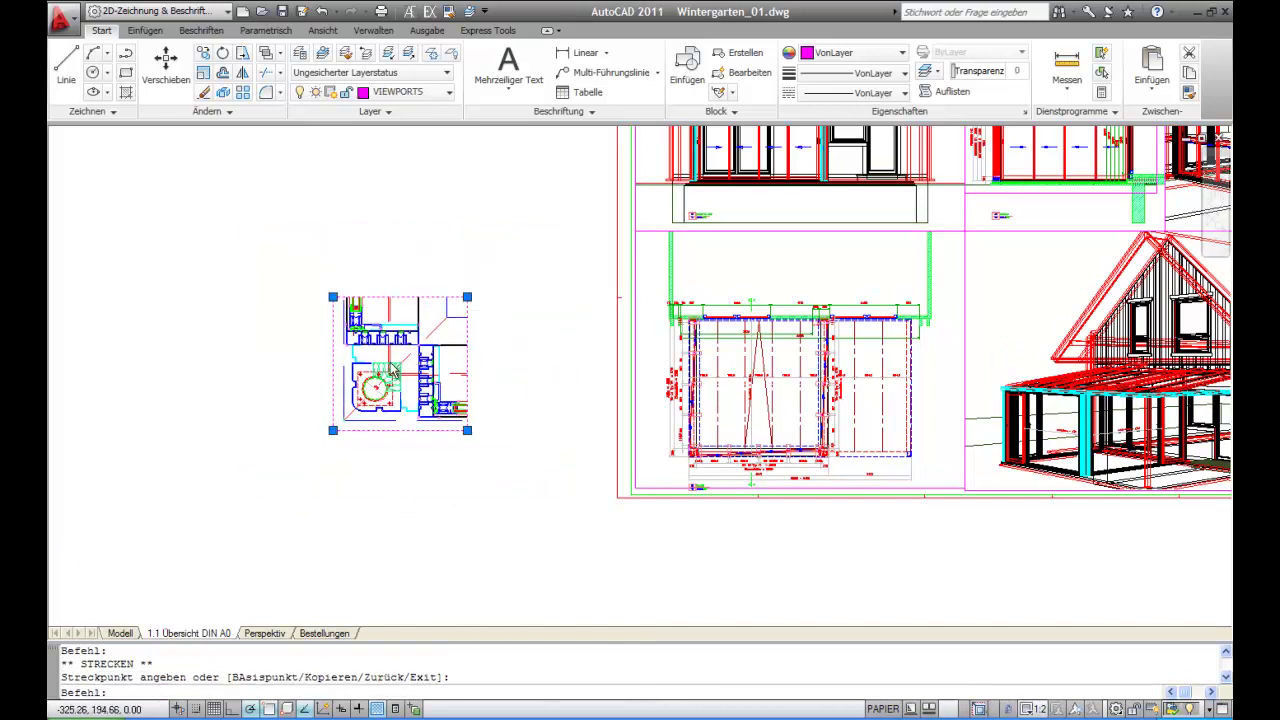
pyautogui.scroll(5, 385, 362)
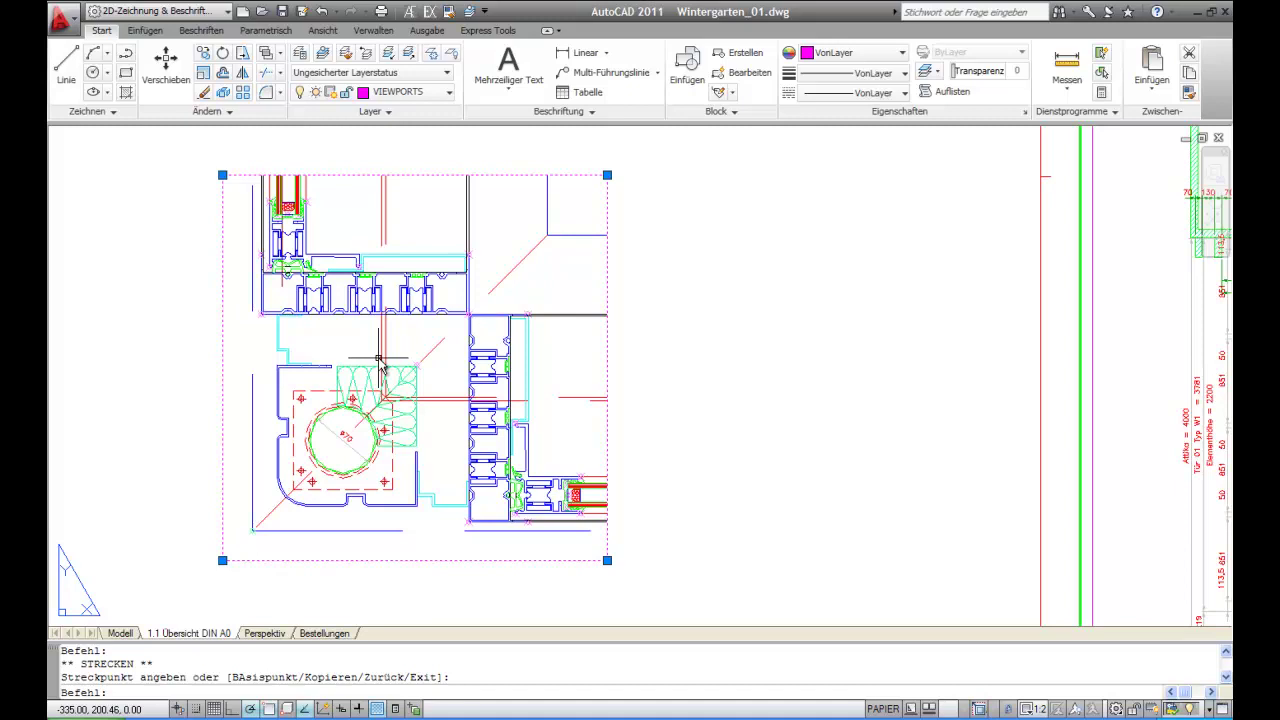
pyautogui.scroll(-4, 379, 358)
pyautogui.scroll(-2, 379, 358)
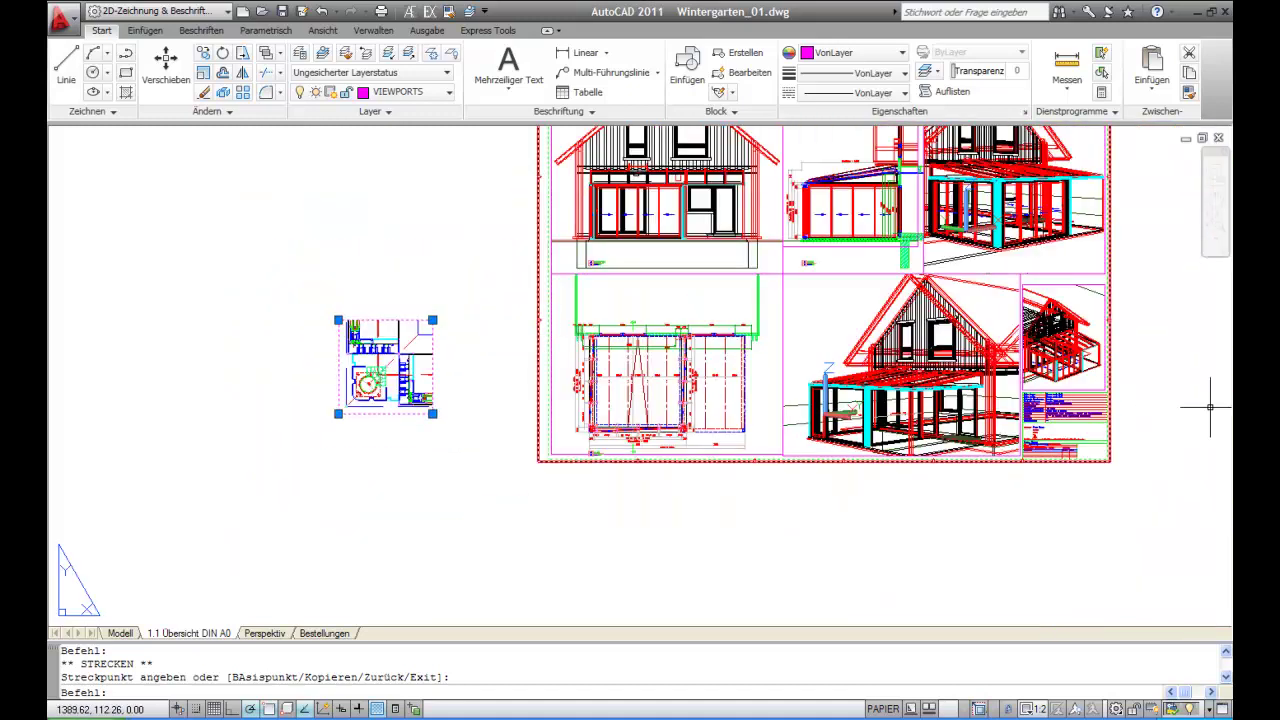
pyautogui.click(1210, 230)
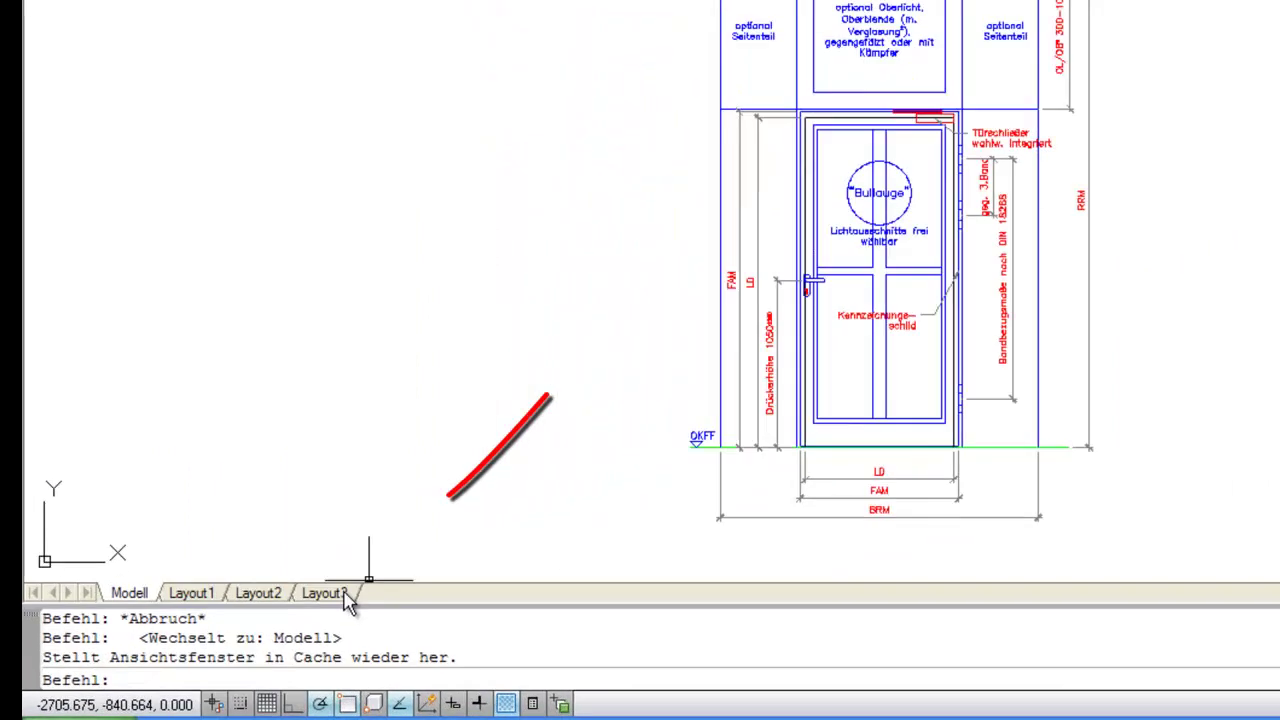
# - Switch to Layout3 and zoom out to see the door elevation viewport on the sheet
pyautogui.click(262, 633)
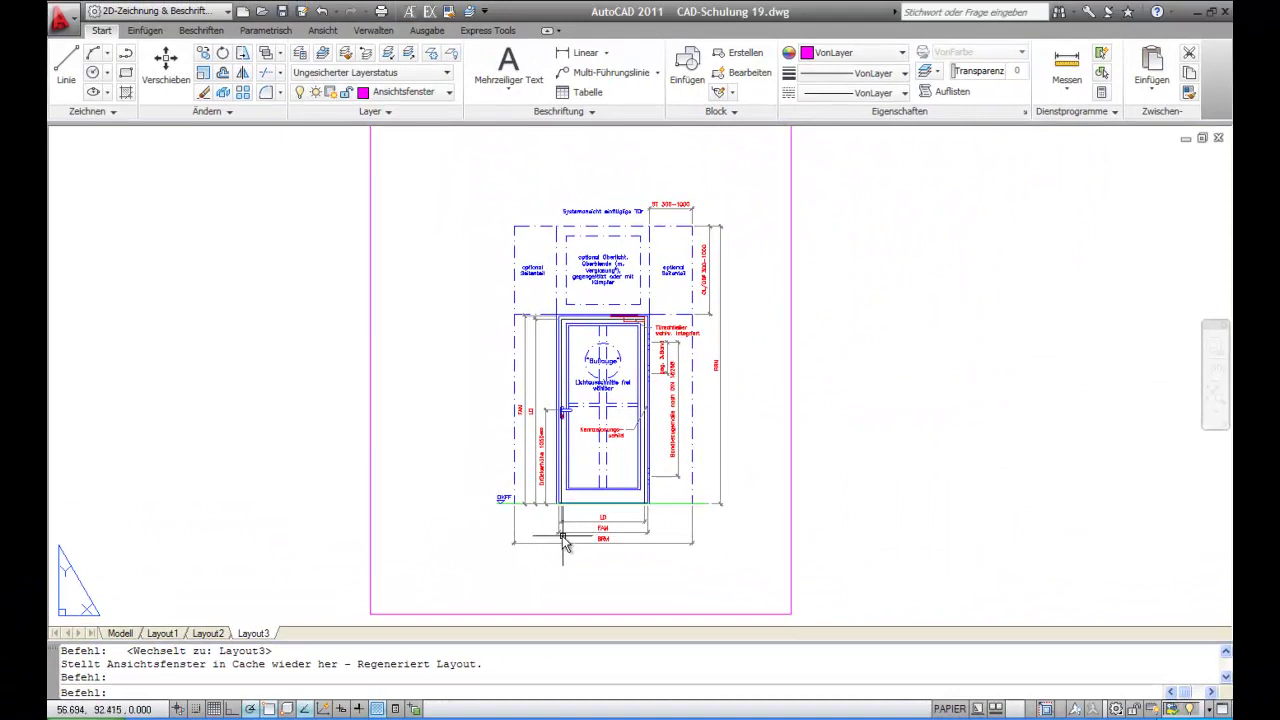
pyautogui.scroll(-2, 565, 518)
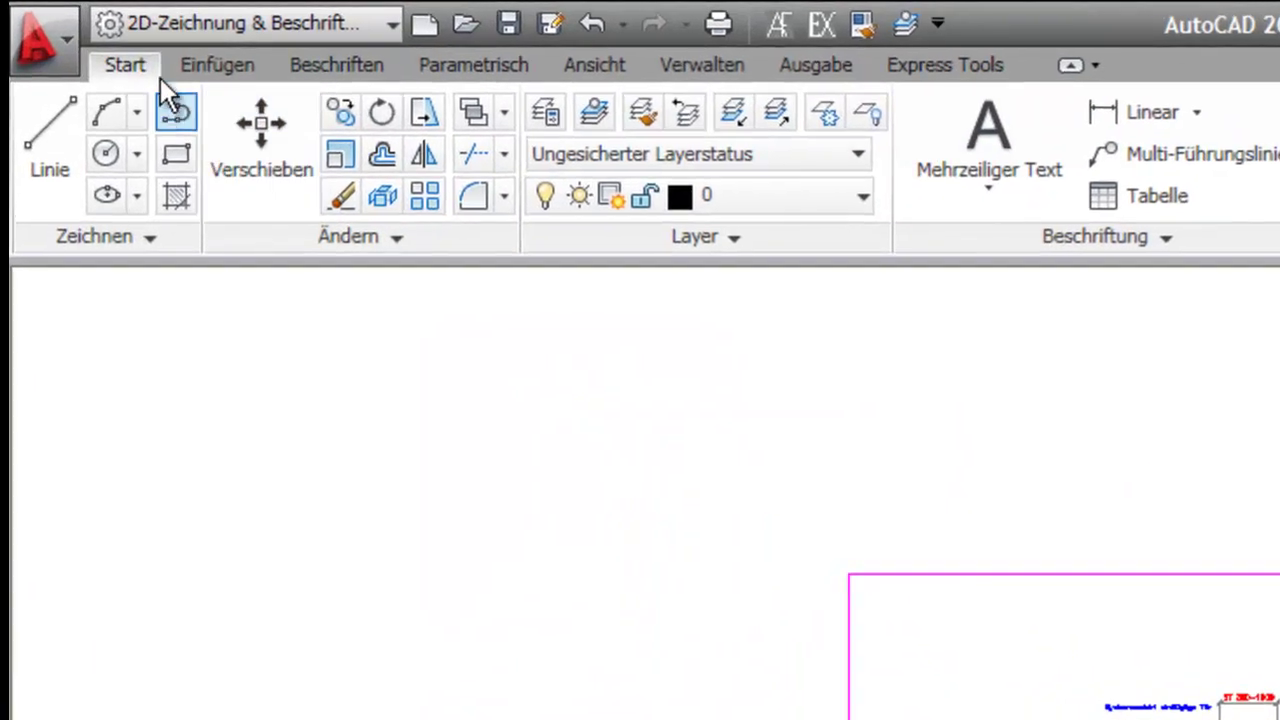
# - Insert the A4_rahmen frame block at the origin, accepting its title-block values
pyautogui.click(211, 60)
pyautogui.click(71, 135)
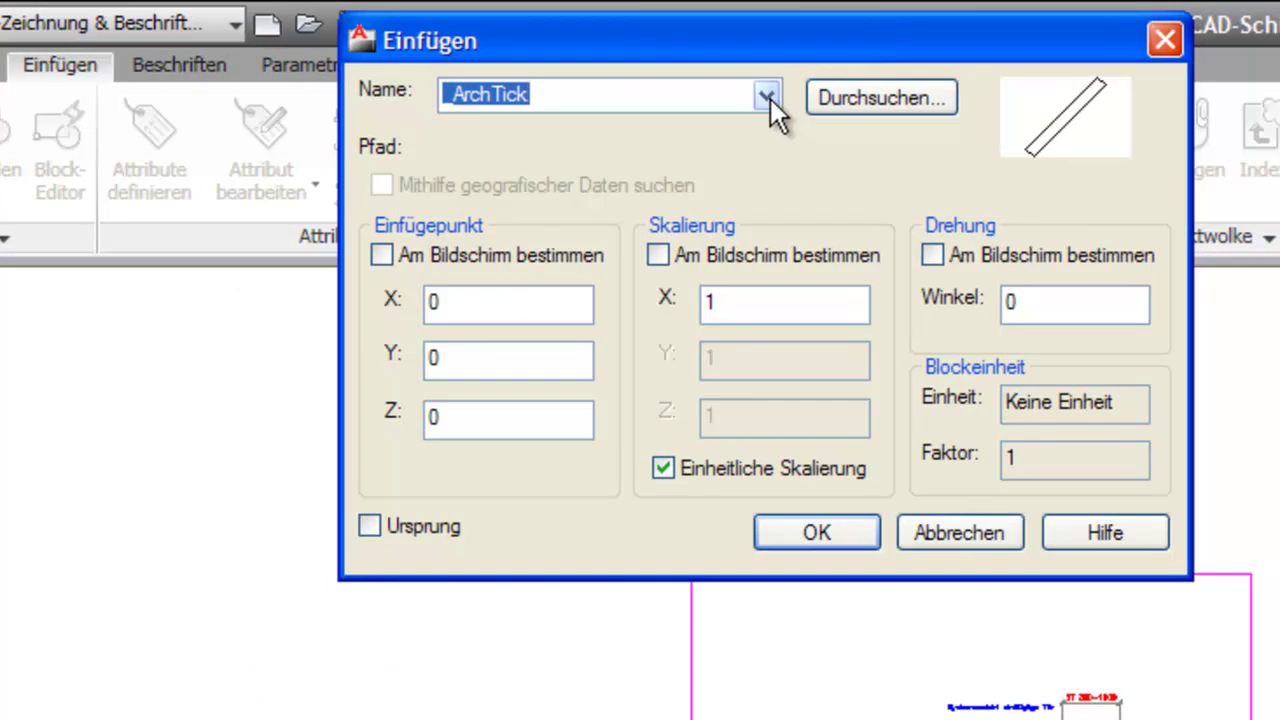
pyautogui.click(766, 96)
pyautogui.click(639, 152)
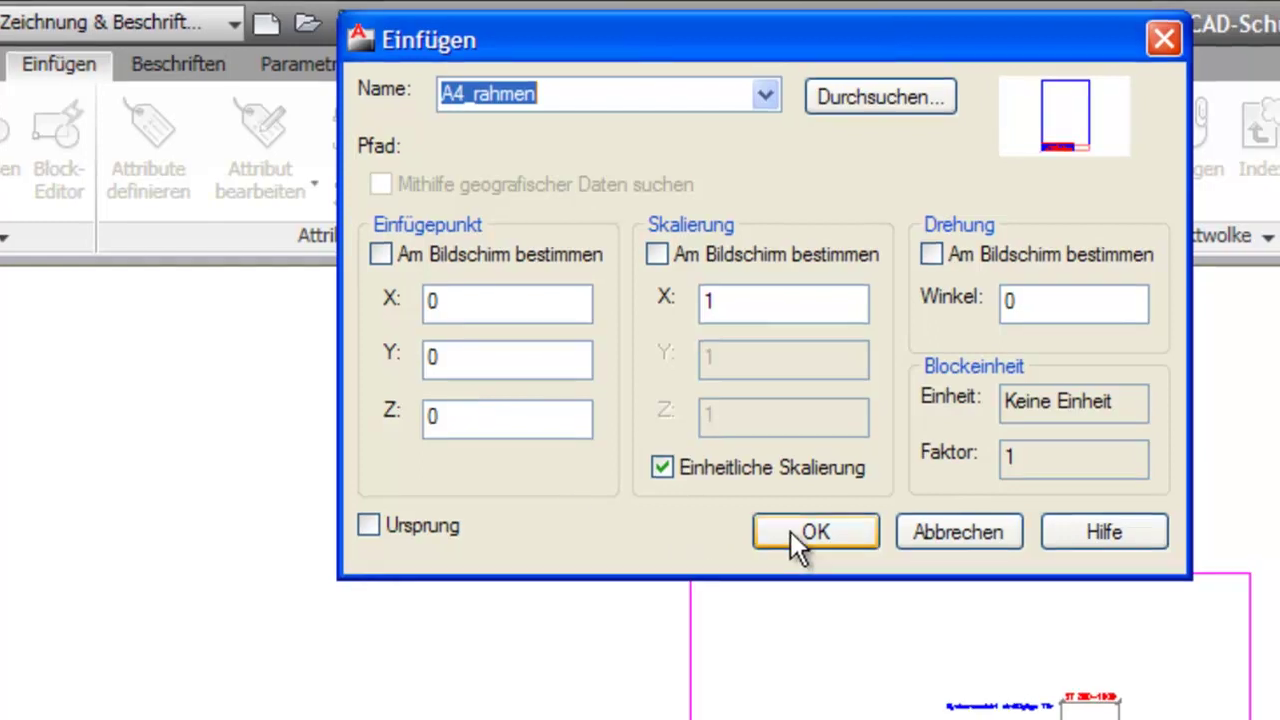
pyautogui.click(790, 533)
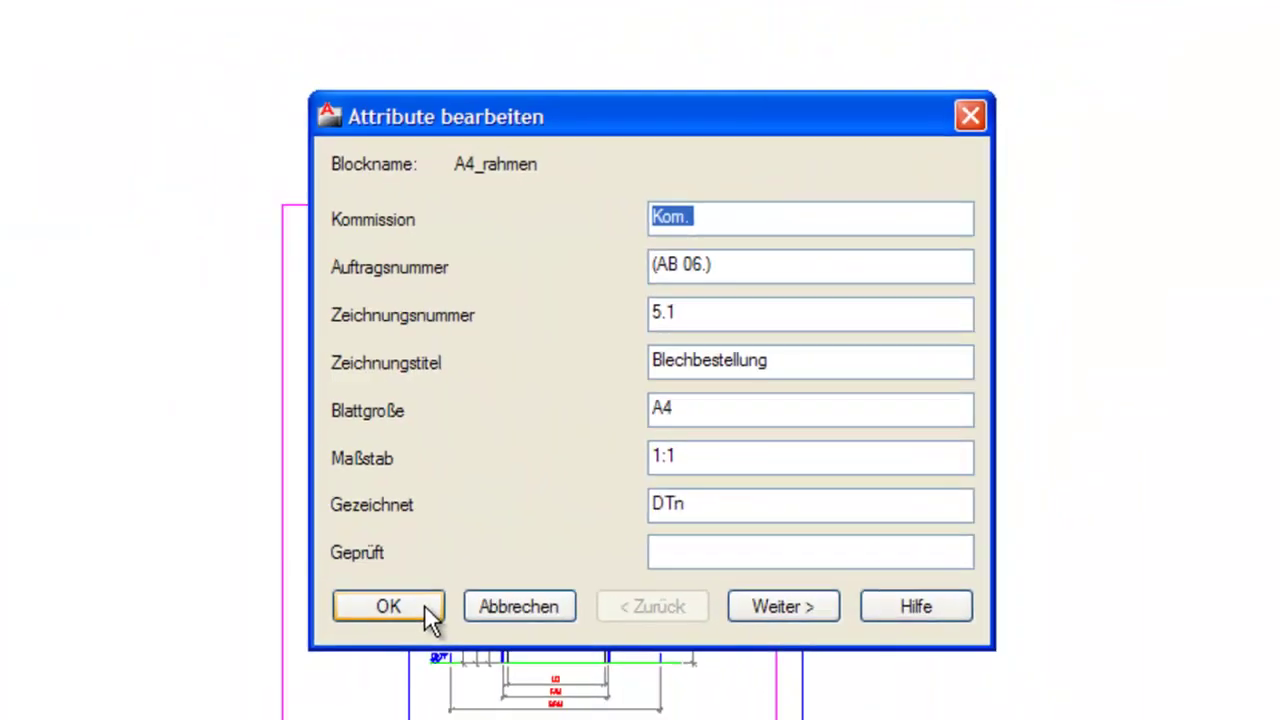
pyautogui.click(405, 641)
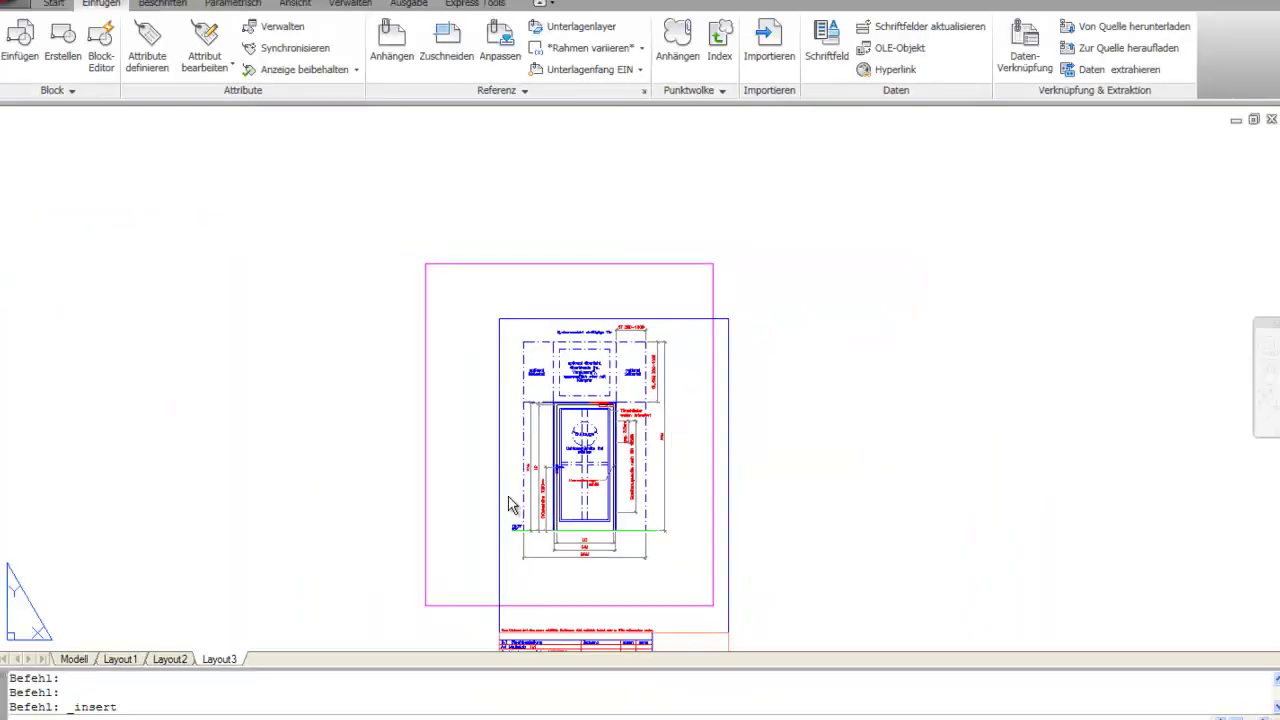
pyautogui.scroll(-2, 683, 255)
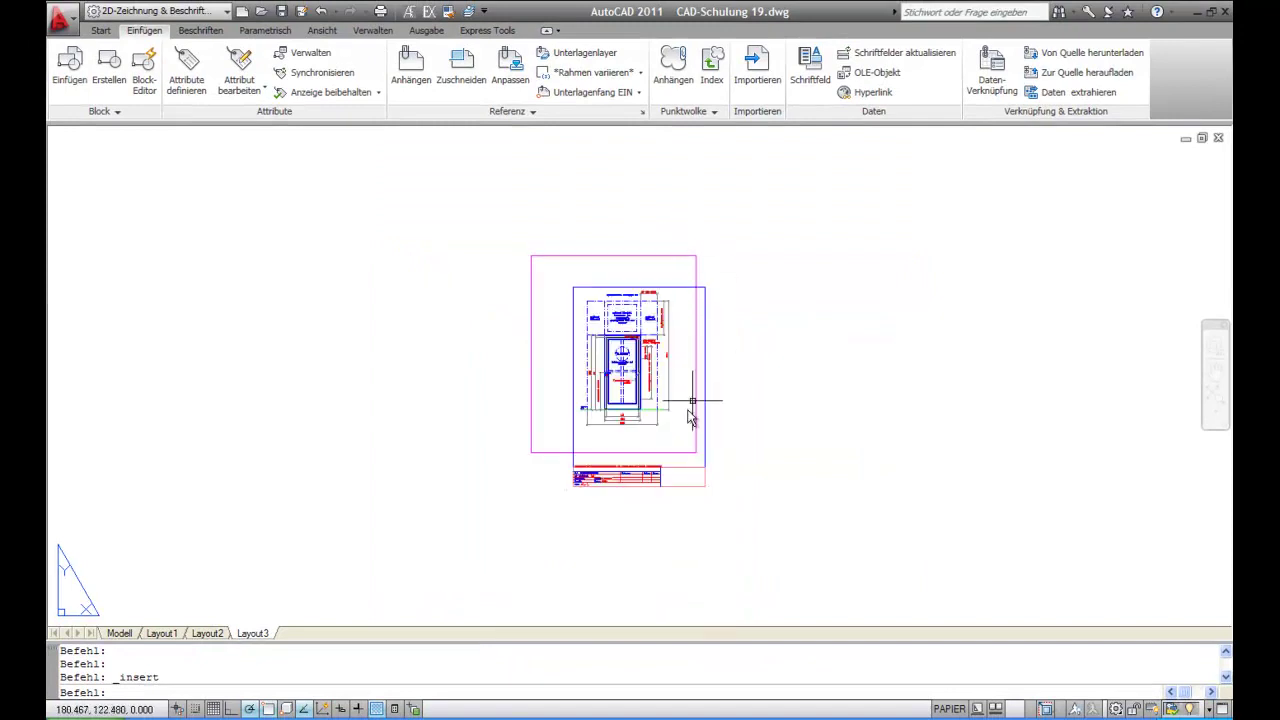
pyautogui.scroll(2, 686, 405)
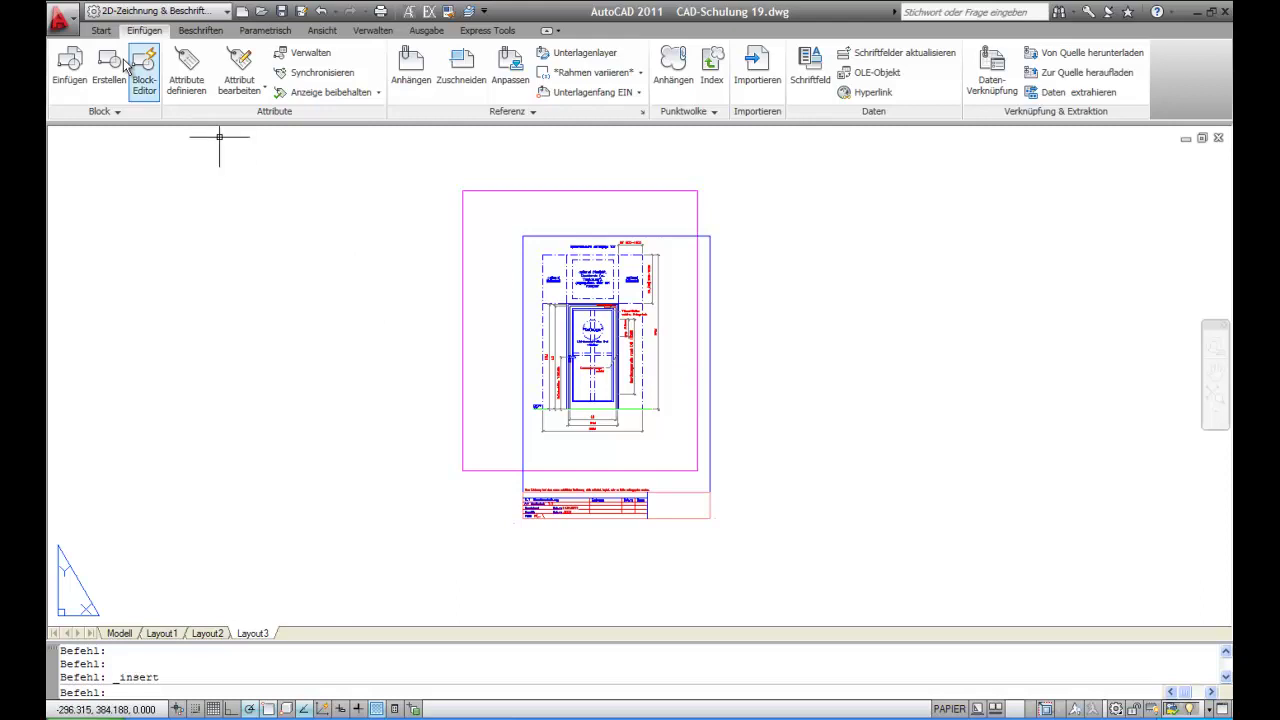
# - Move the door viewport down from the BRM dimension midpoint into the frame
pyautogui.click(101, 30)
pyautogui.click(165, 60)
pyautogui.click(576, 470)
pyautogui.press('Return')
pyautogui.click(592, 431)
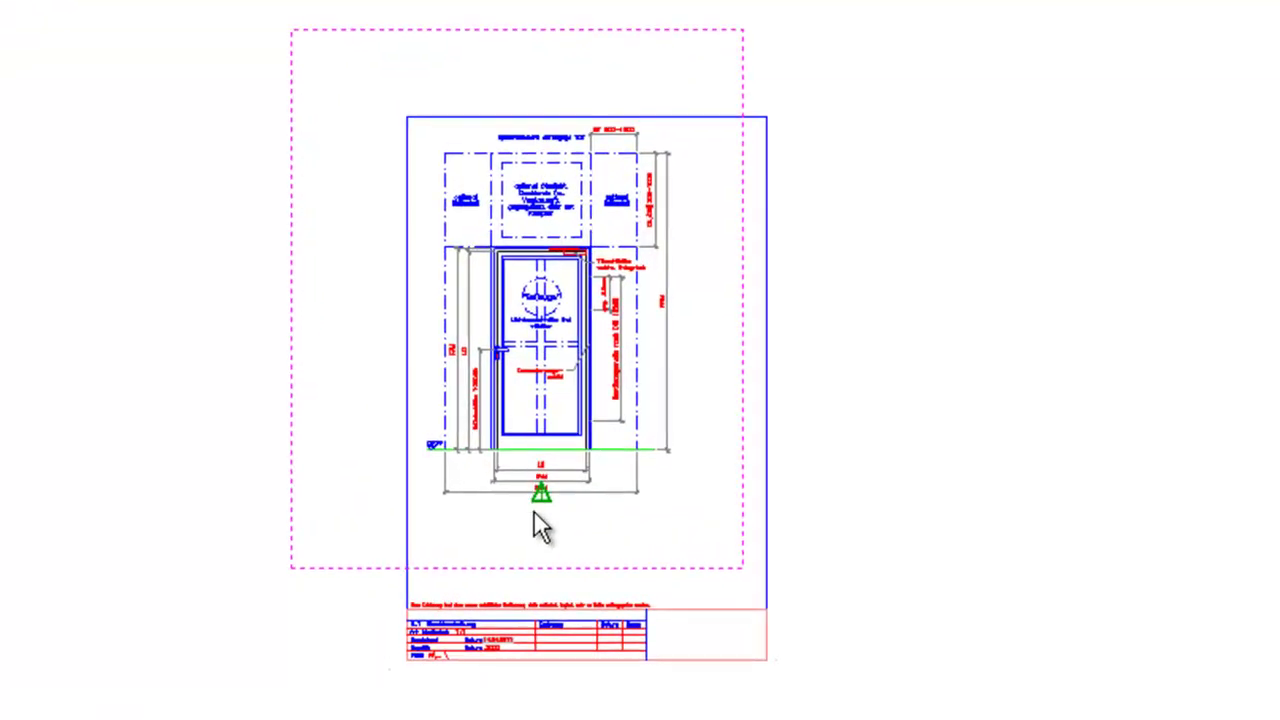
pyautogui.click(535, 593)
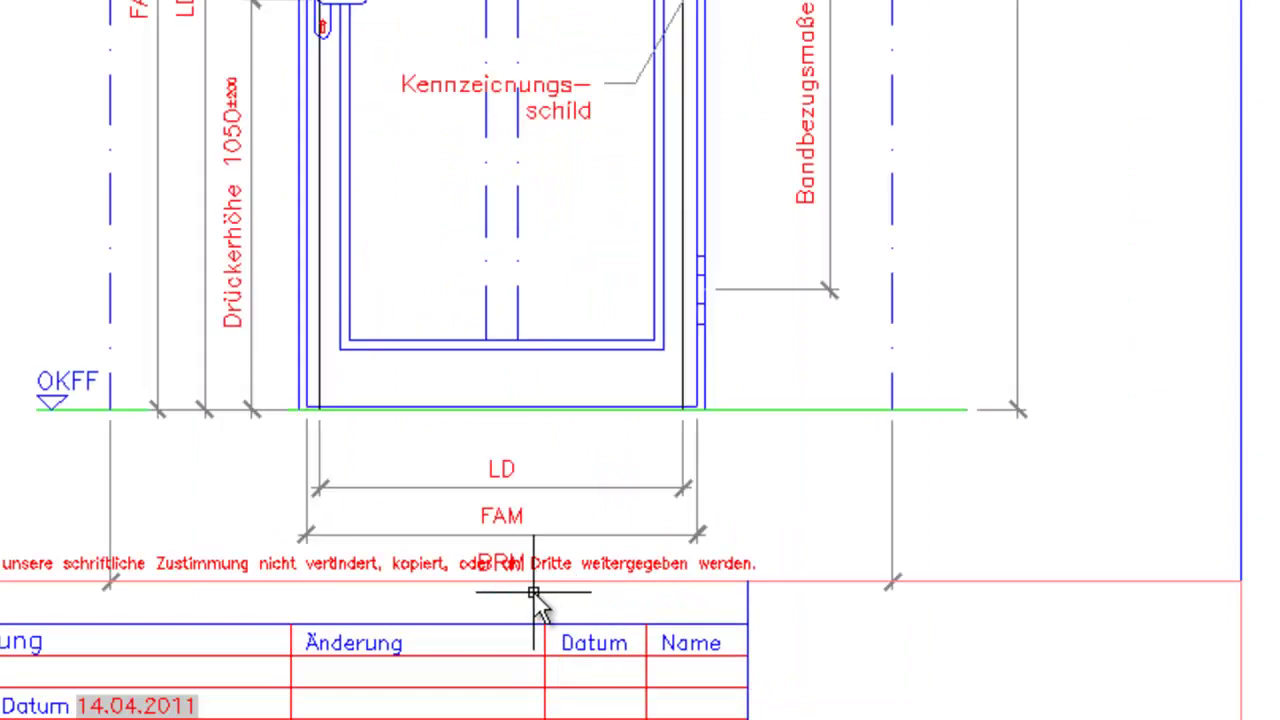
# - Move the door viewport up 12 units with polar tracking
pyautogui.click(166, 60)
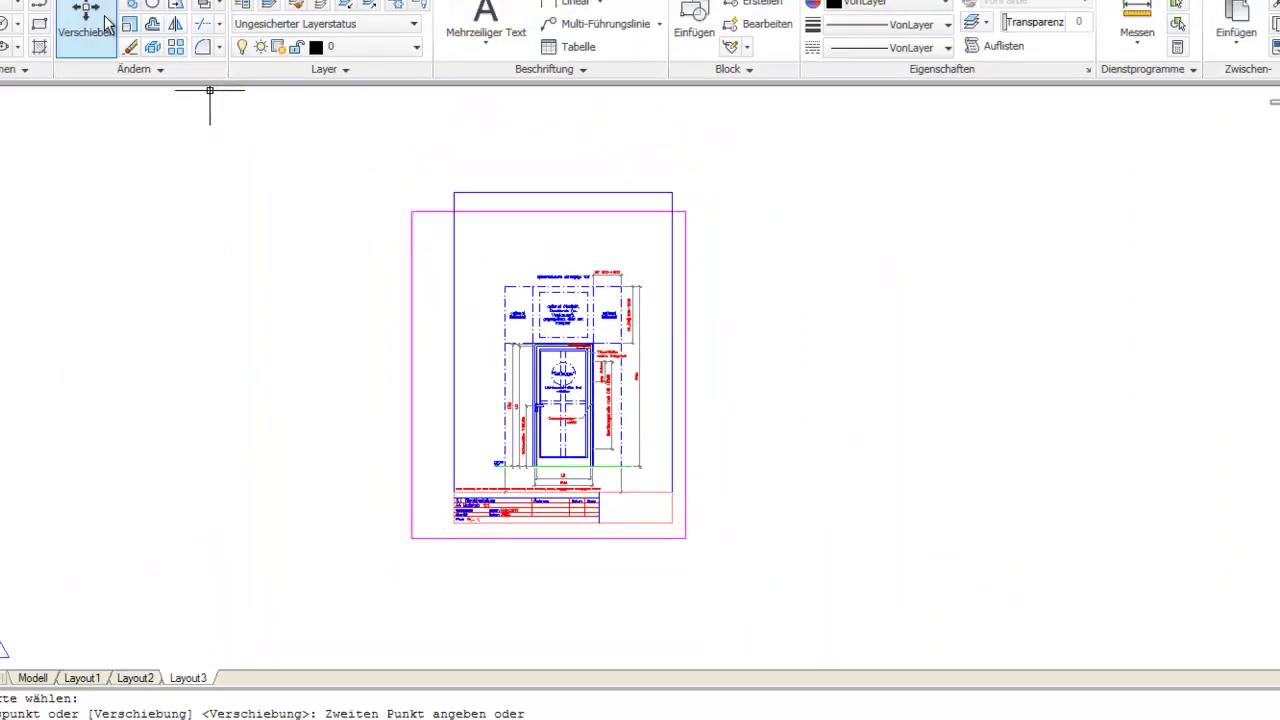
pyautogui.click(522, 234)
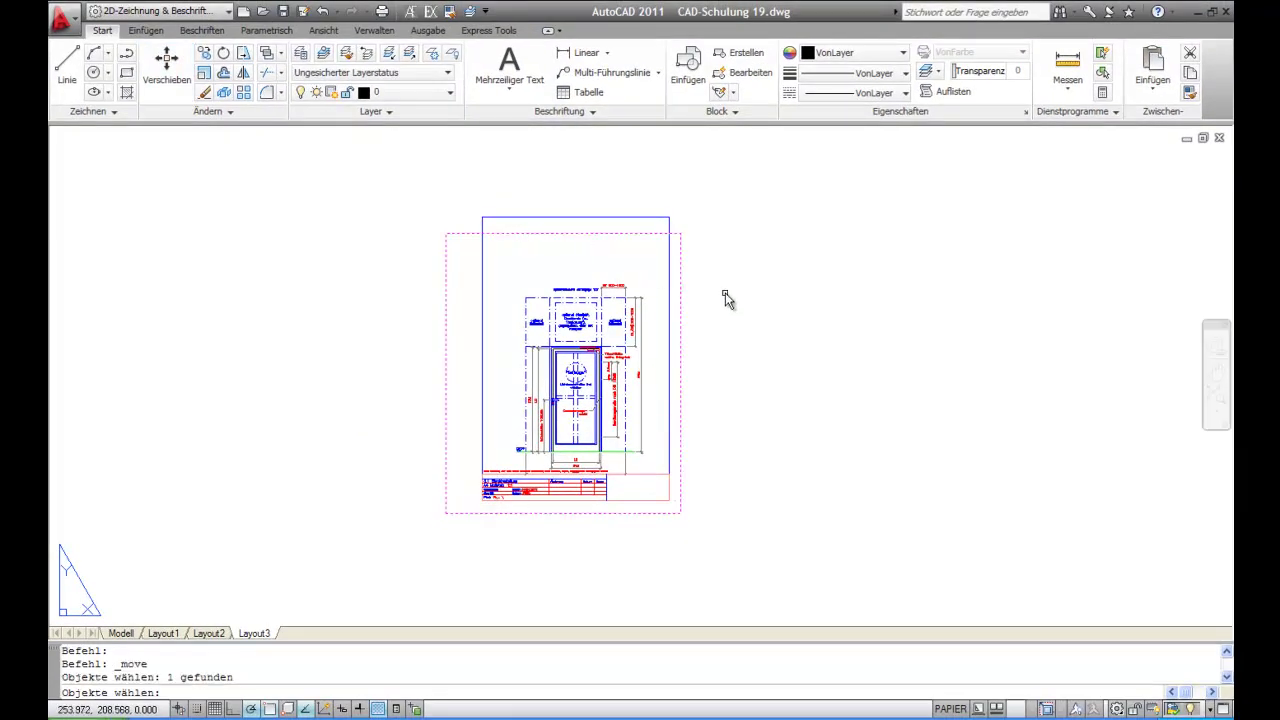
pyautogui.press('Return')
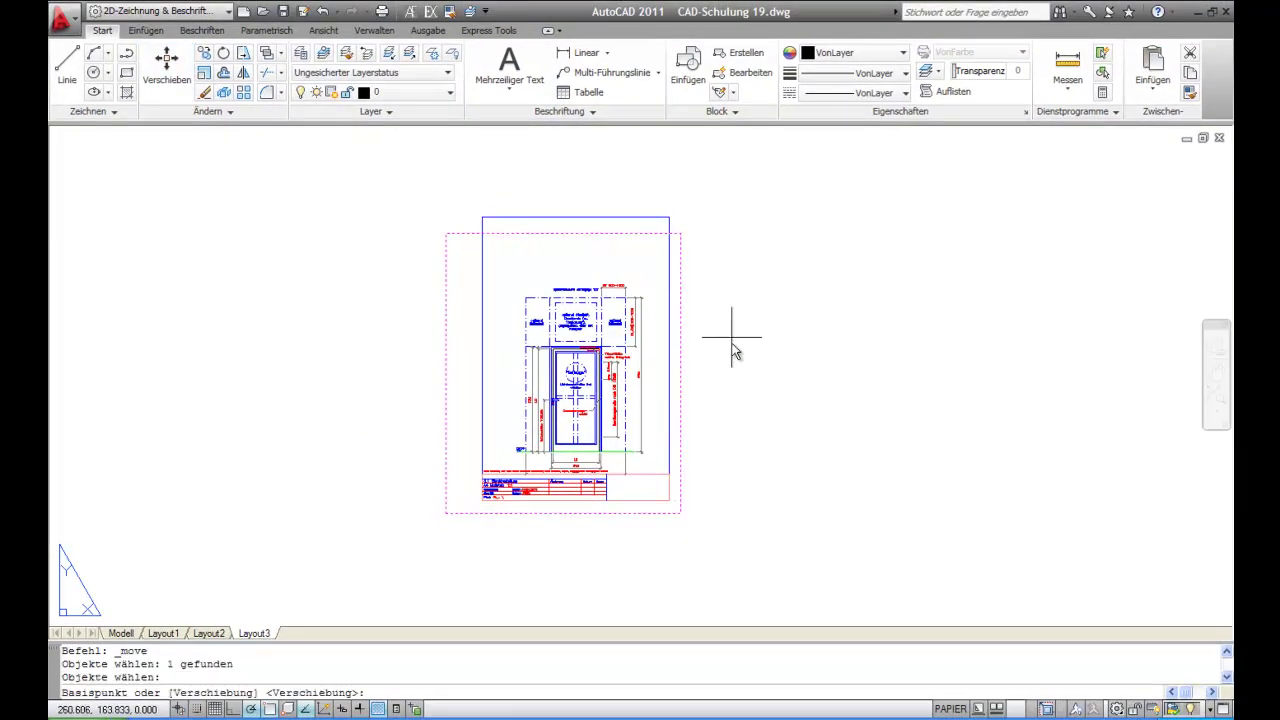
pyautogui.click(732, 346)
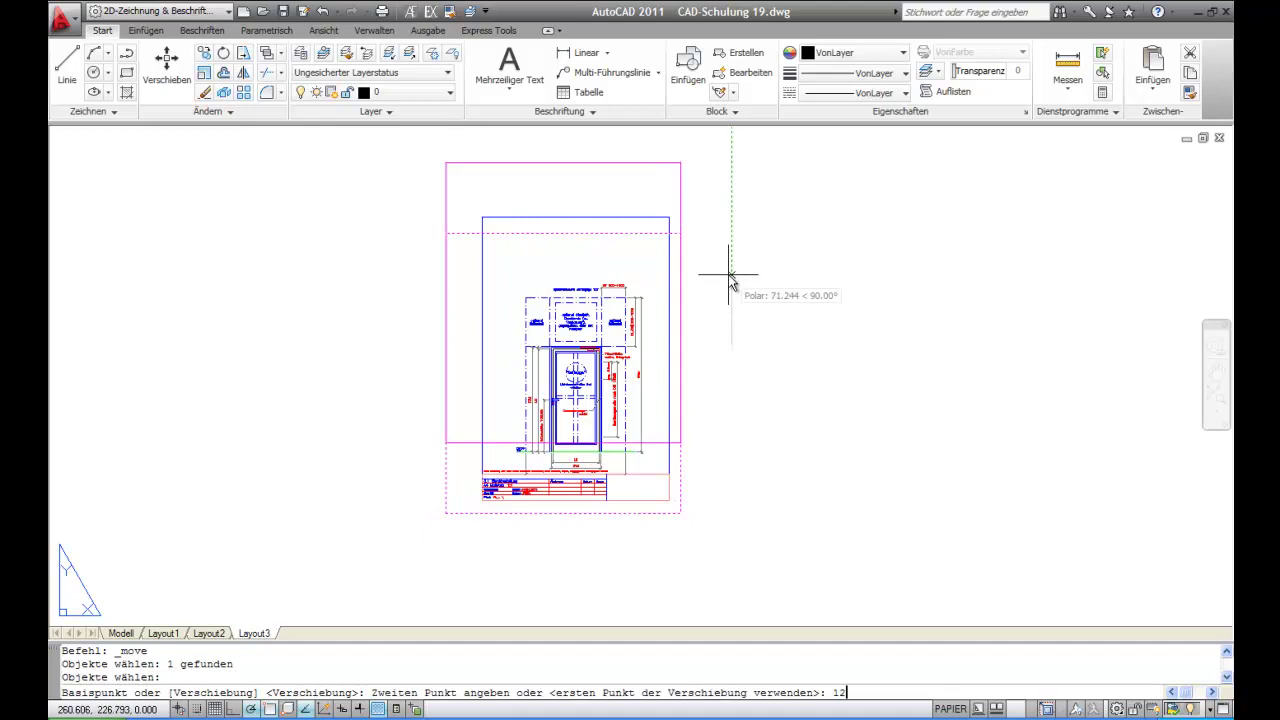
pyautogui.press('Return')
pyautogui.press('Escape')
# - Snap the viewport's top-left and bottom-right corners to the A4 frame corners, then zoom extents
pyautogui.click(447, 332)
pyautogui.click(431, 210)
pyautogui.click(472, 207)
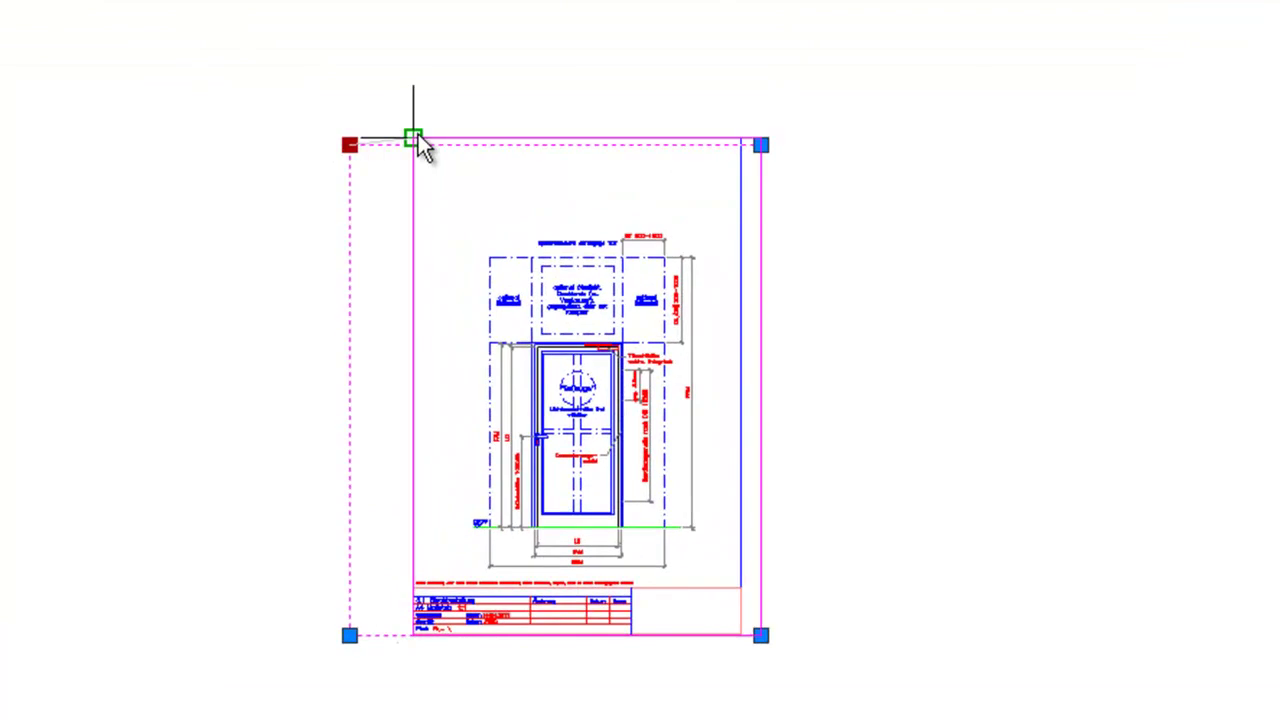
pyautogui.click(760, 634)
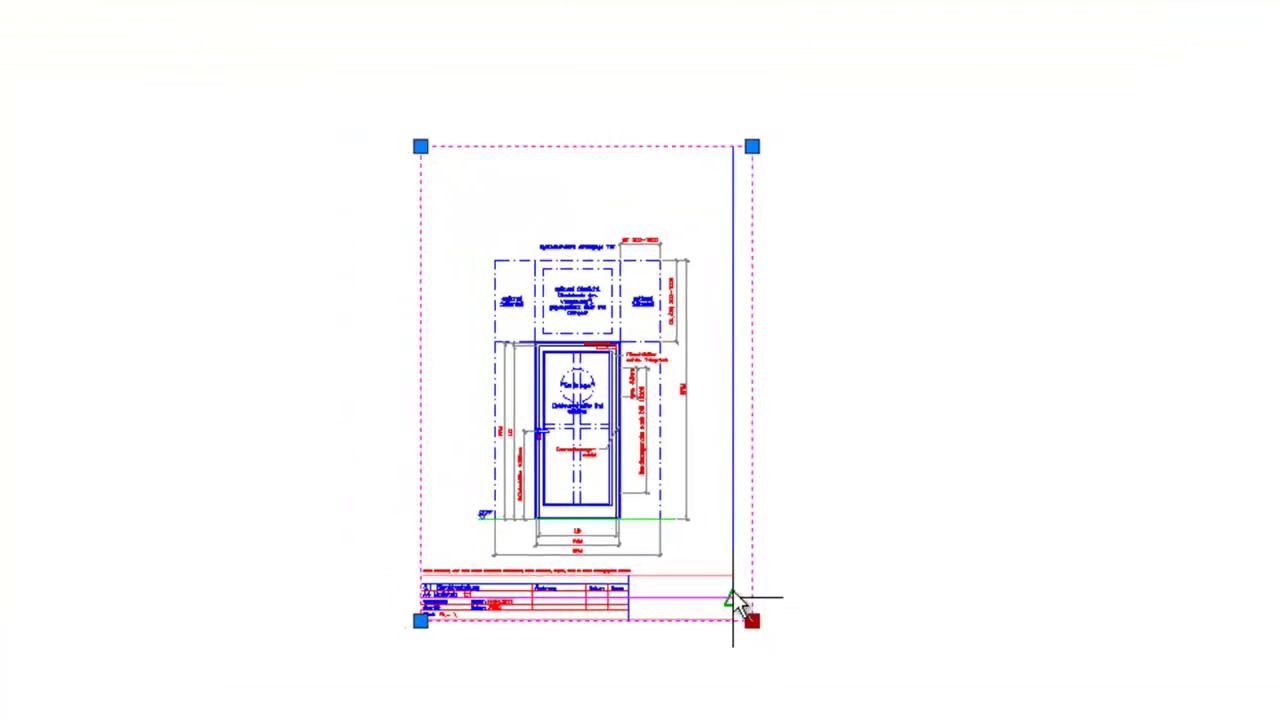
pyautogui.click(668, 474)
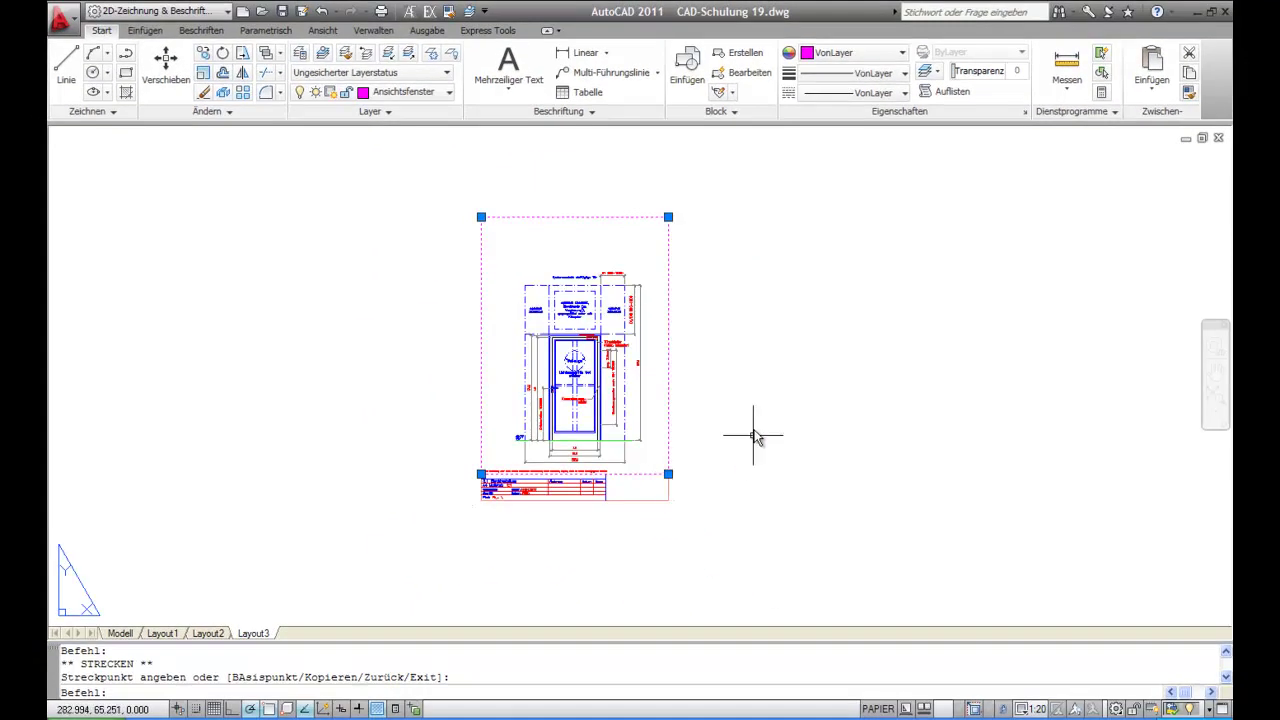
pyautogui.click(1215, 398)
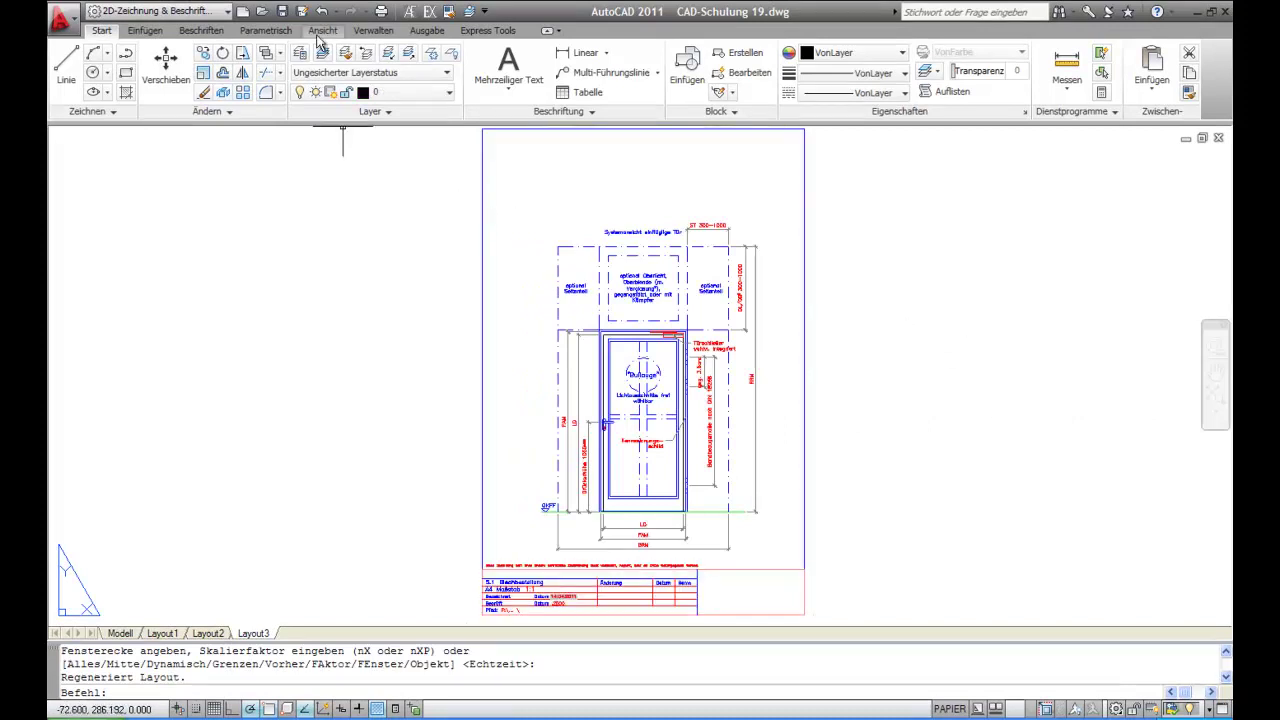
# - Set the Layout3 plot area to a Fenster window snapped around the A4 frame and preview it
pyautogui.click(381, 12)
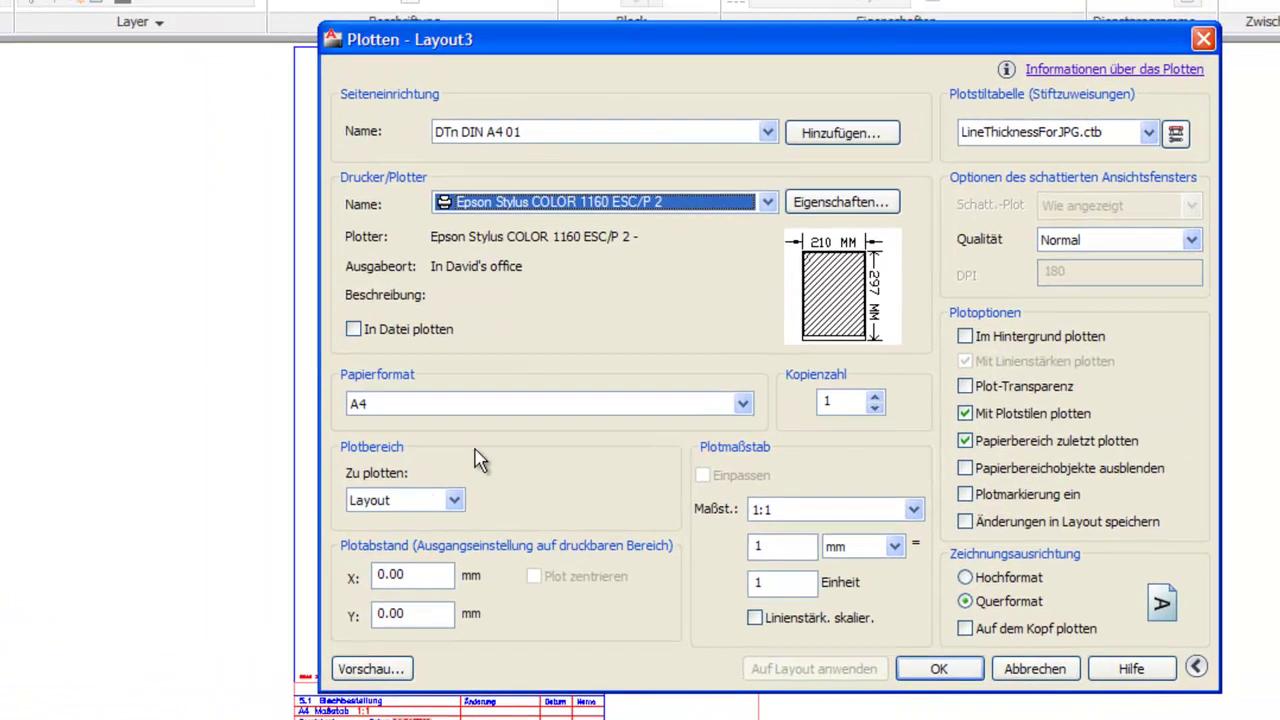
pyautogui.click(443, 512)
pyautogui.click(360, 537)
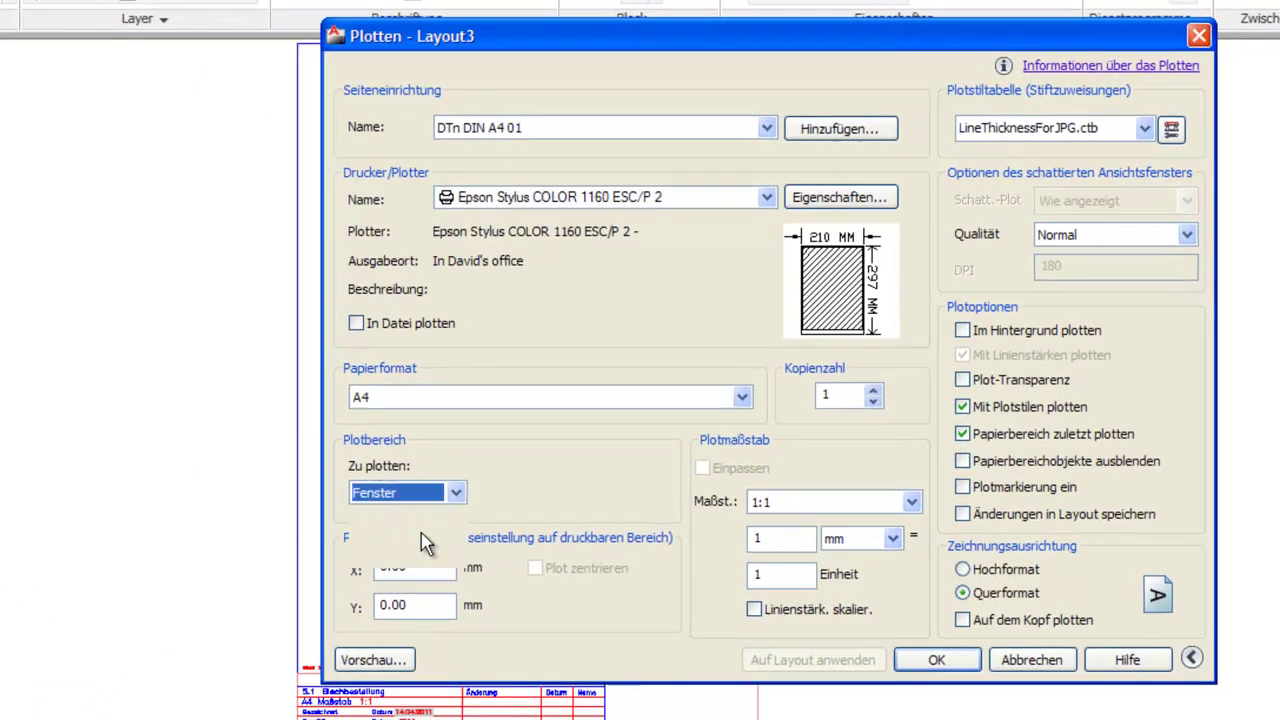
pyautogui.keyDown('shift'); pyautogui.rightClick(408, 548); pyautogui.keyUp('shift')
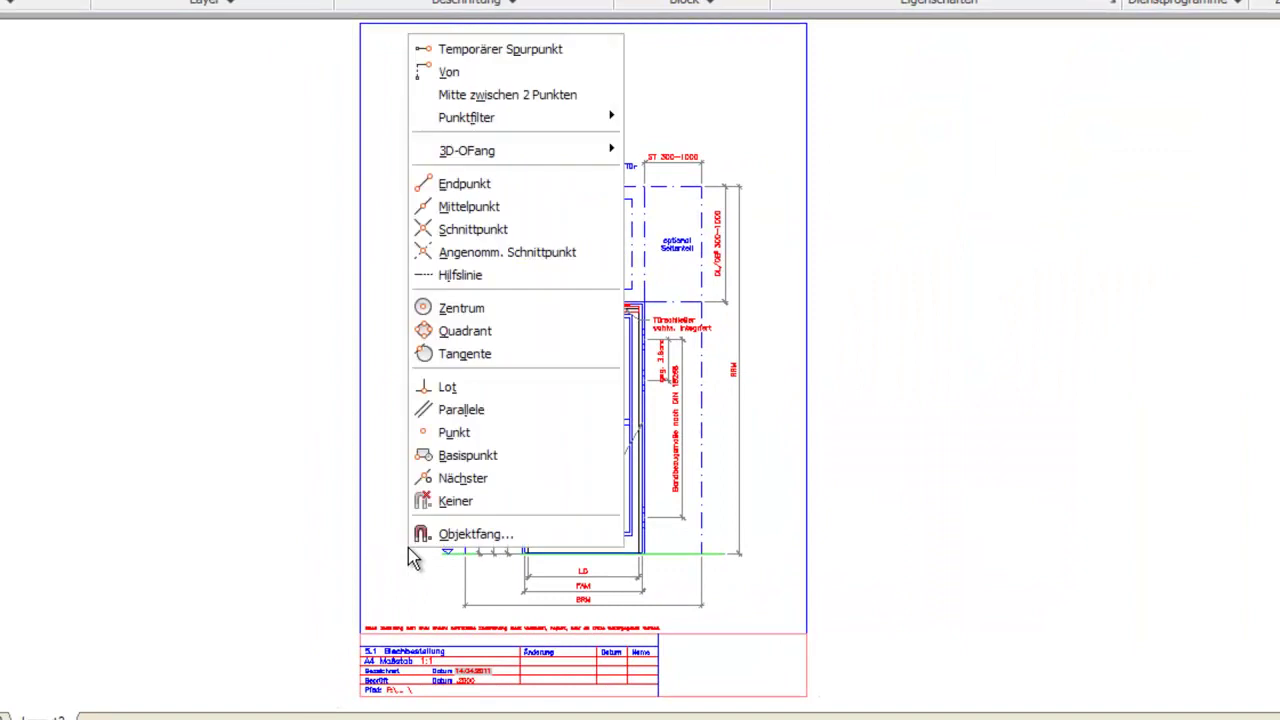
pyautogui.click(468, 455)
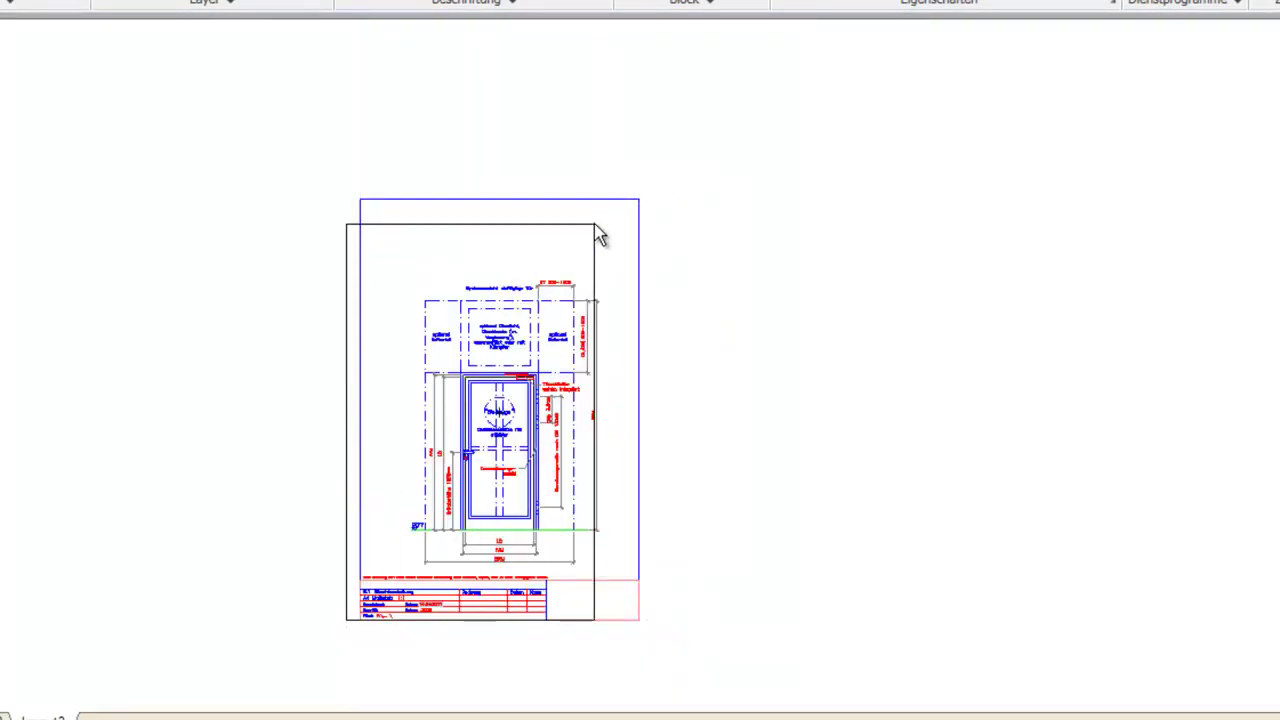
pyautogui.click(637, 199)
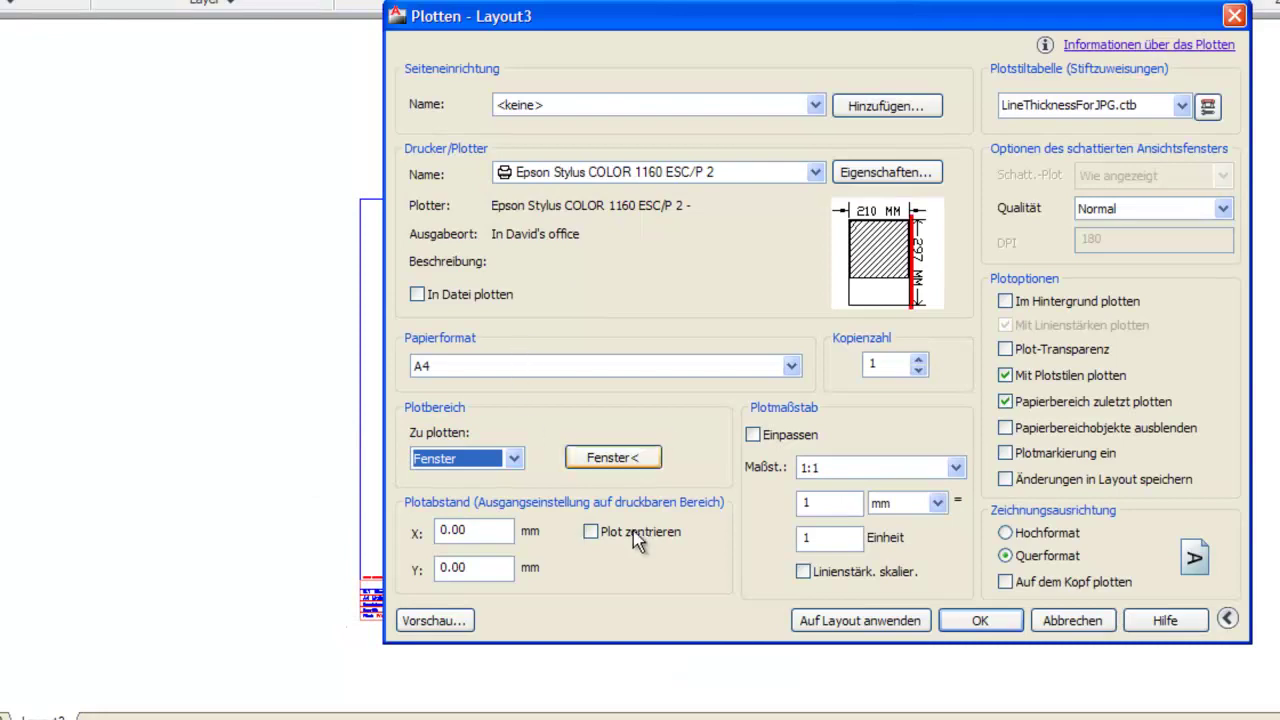
pyautogui.click(428, 618)
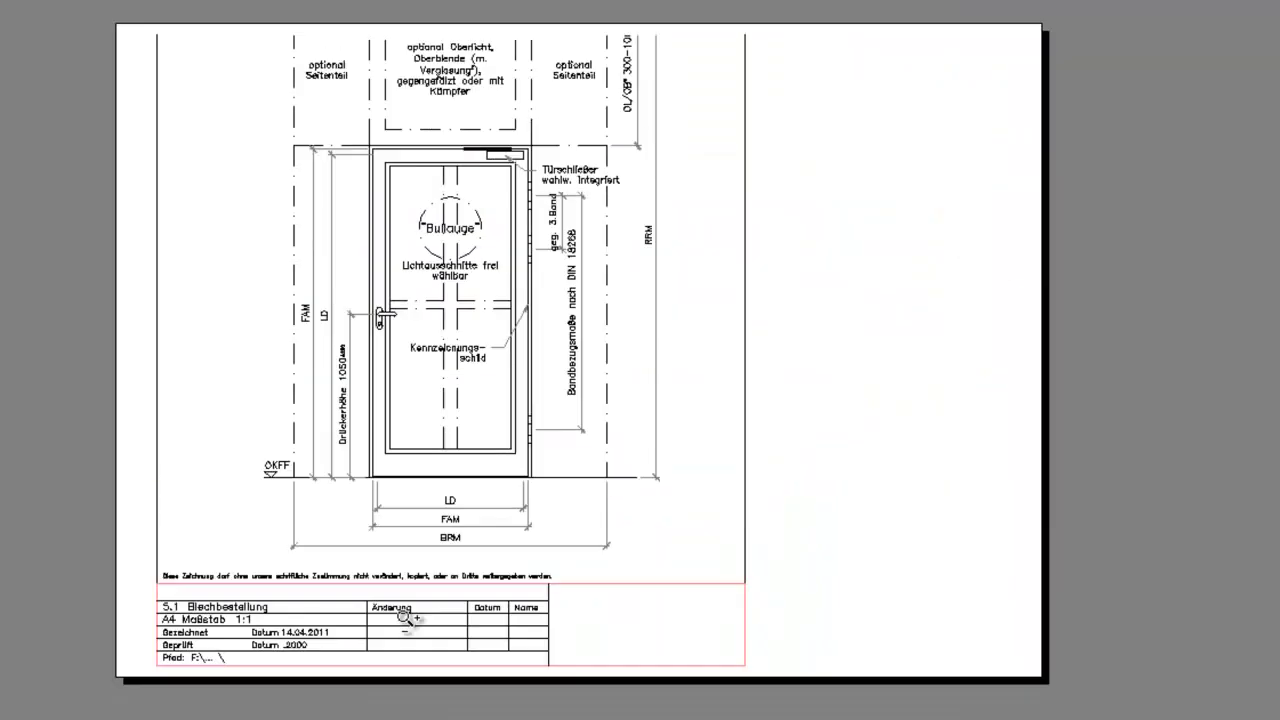
# - Switch the plot to Hochformat (portrait), then tick Einpassen, previewing after each change
pyautogui.press('Escape')
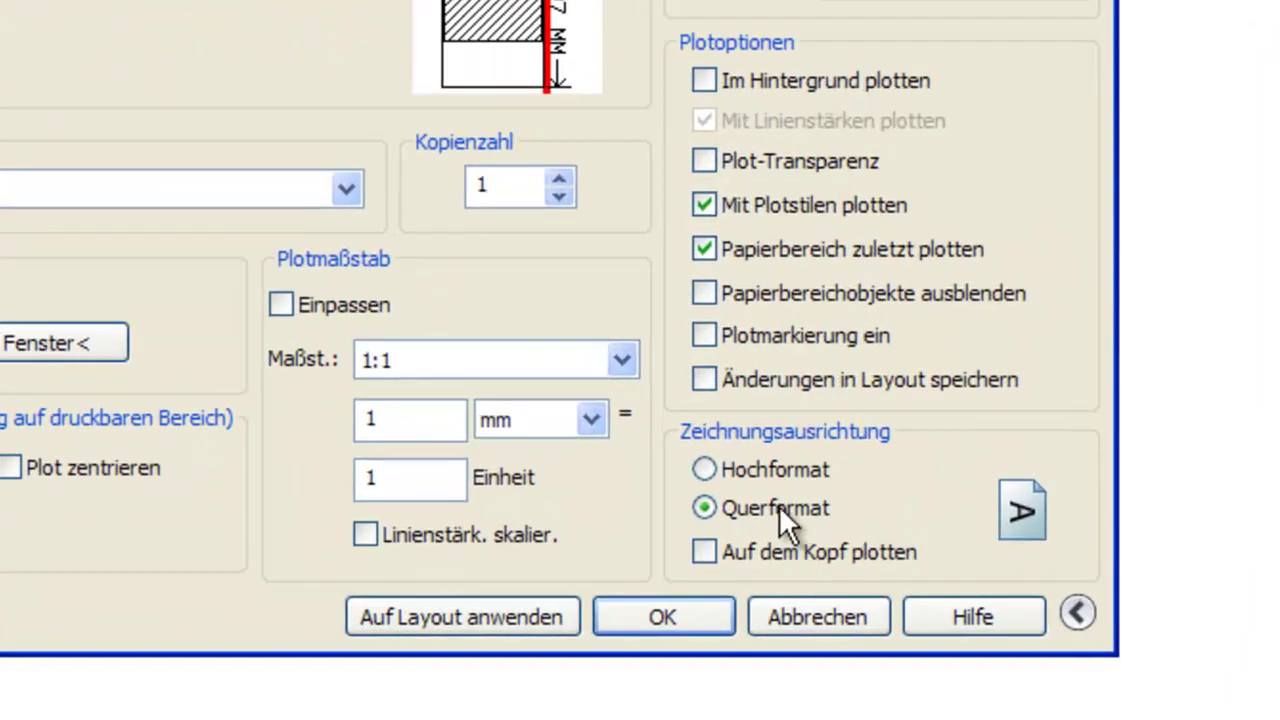
pyautogui.click(760, 469)
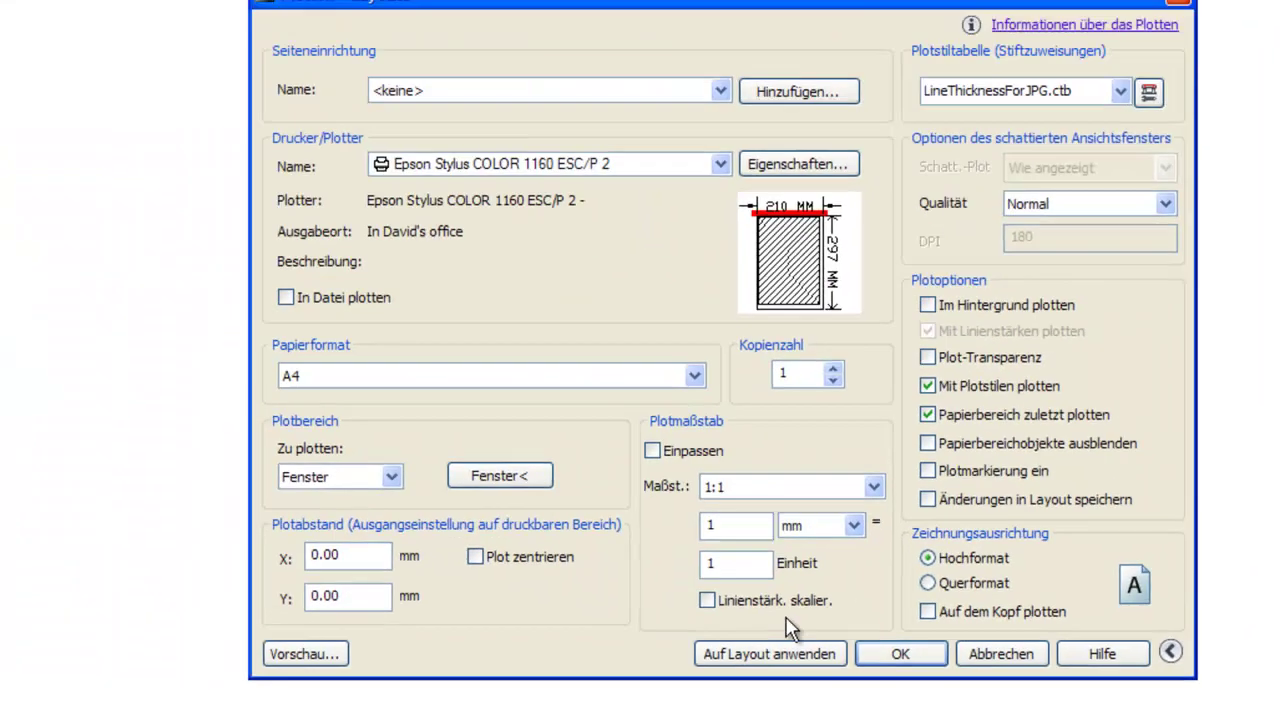
pyautogui.click(355, 657)
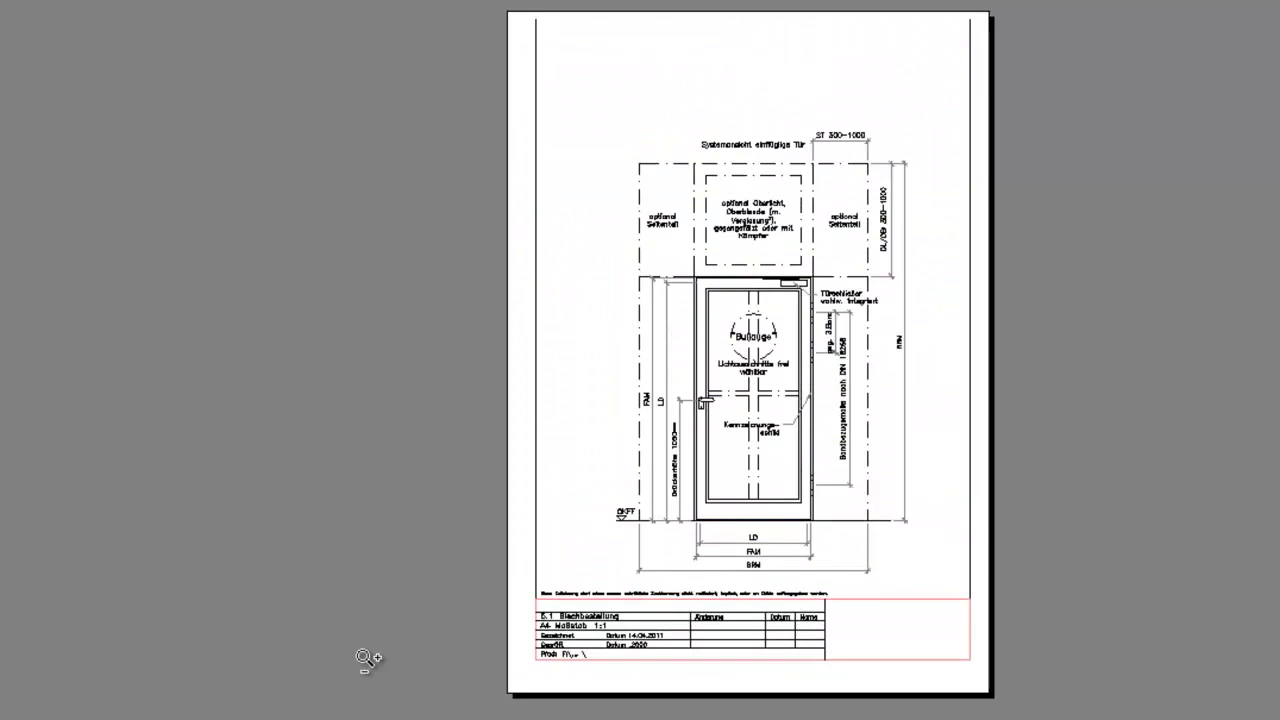
pyautogui.press('Escape')
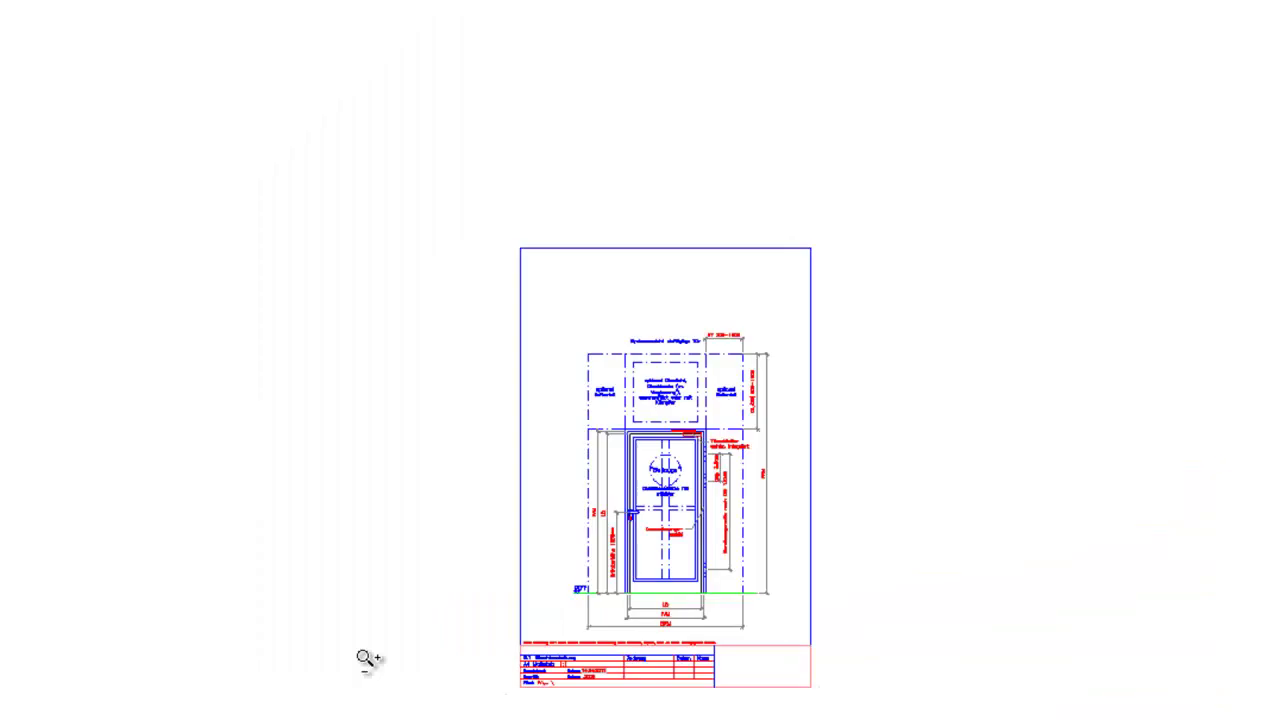
pyautogui.click(683, 465)
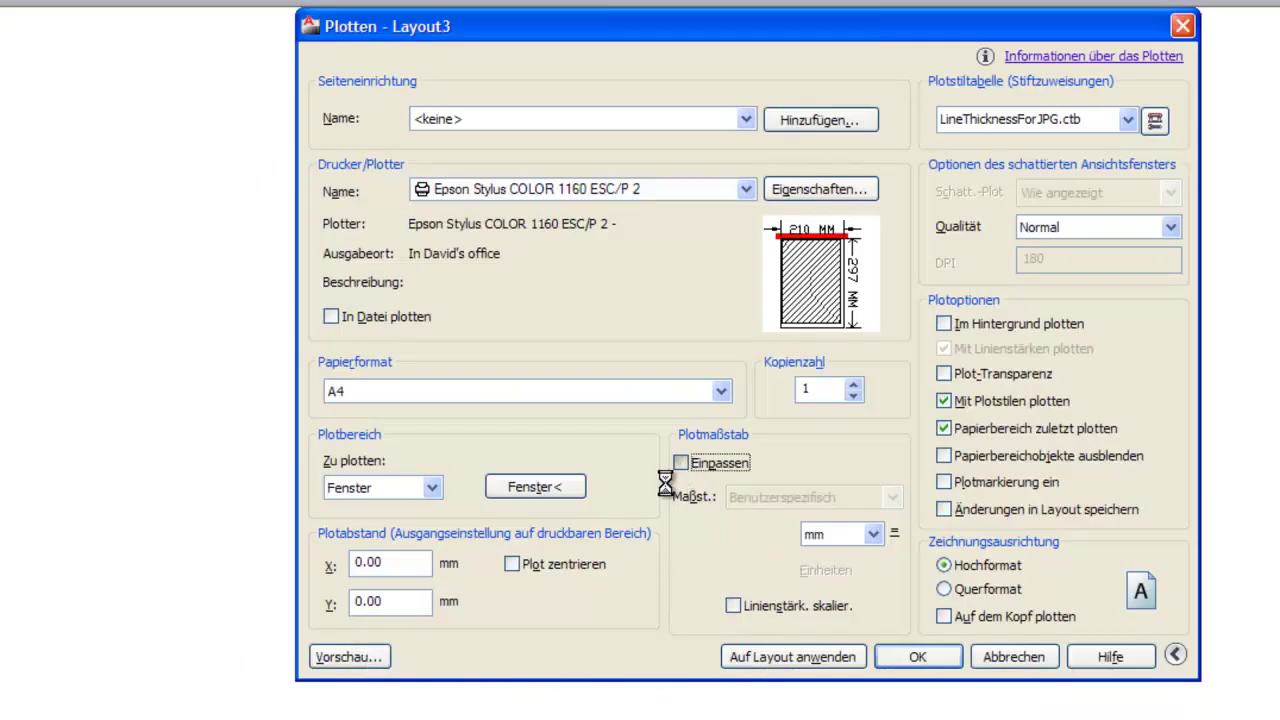
pyautogui.click(375, 657)
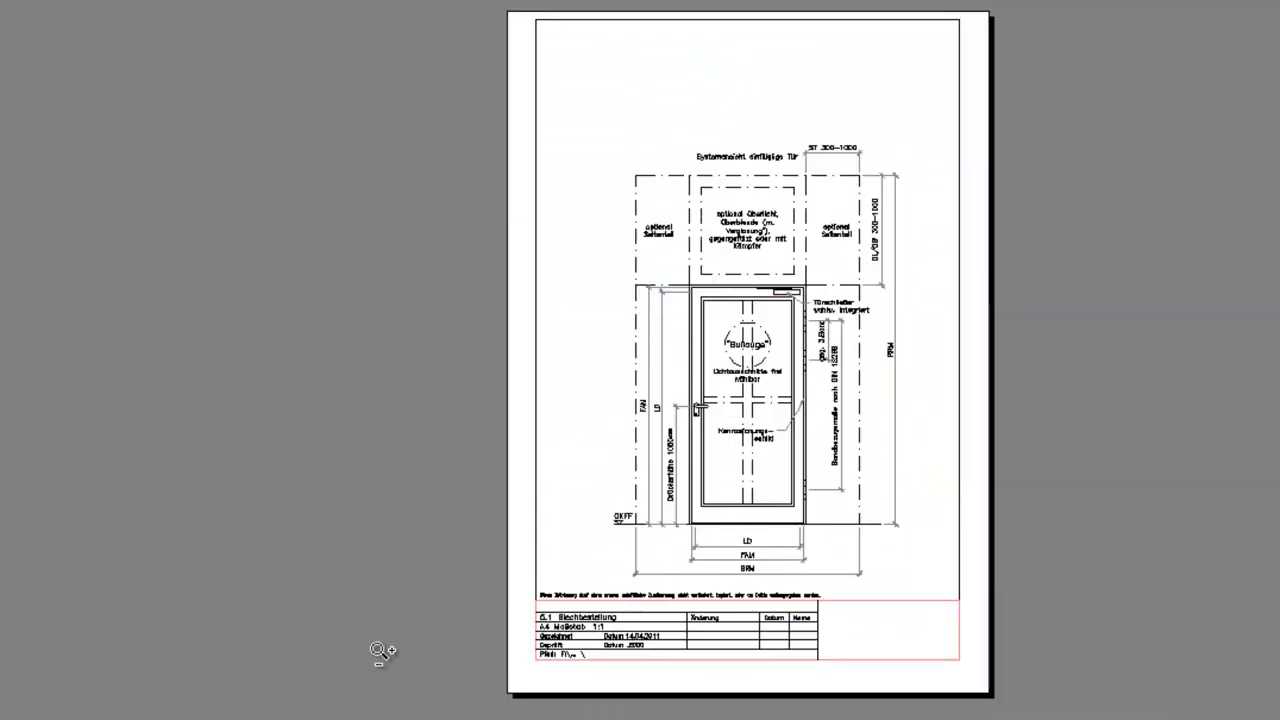
pyautogui.press('Escape')
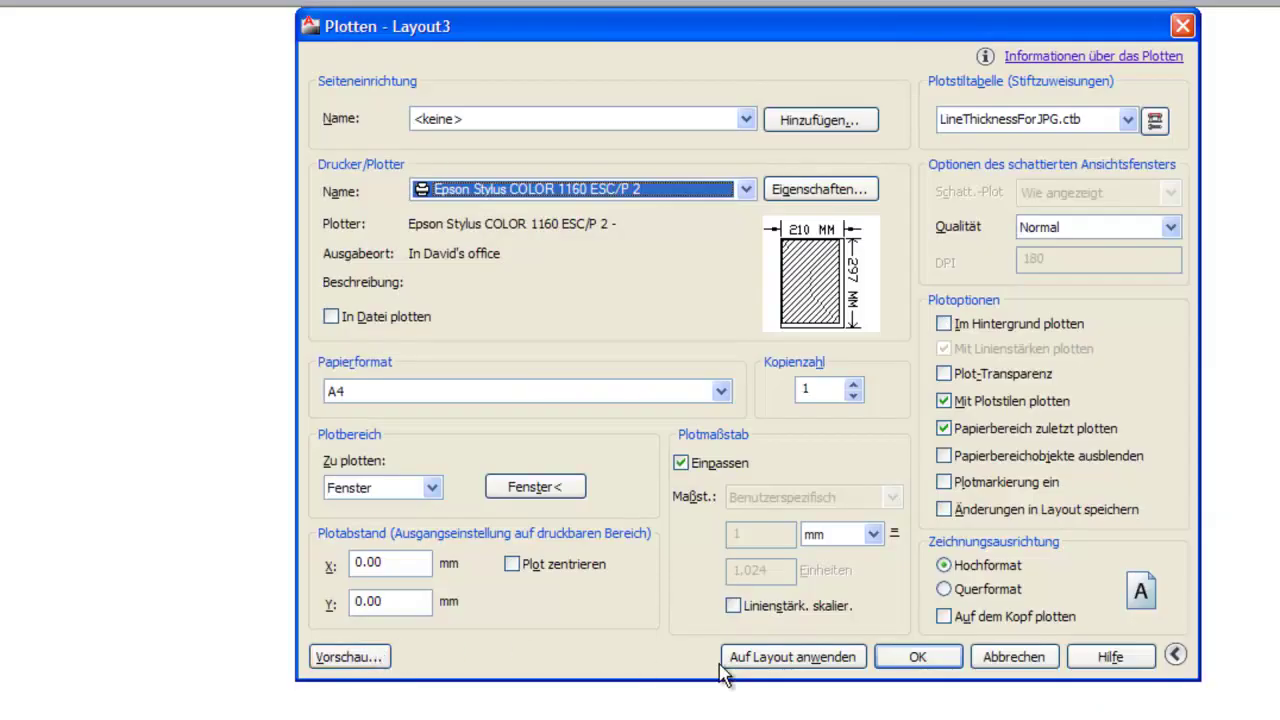
# - Apply the plot settings to Layout3 and choose the StandardStiftEinstellung.ctb plot style table
pyautogui.click(724, 665)
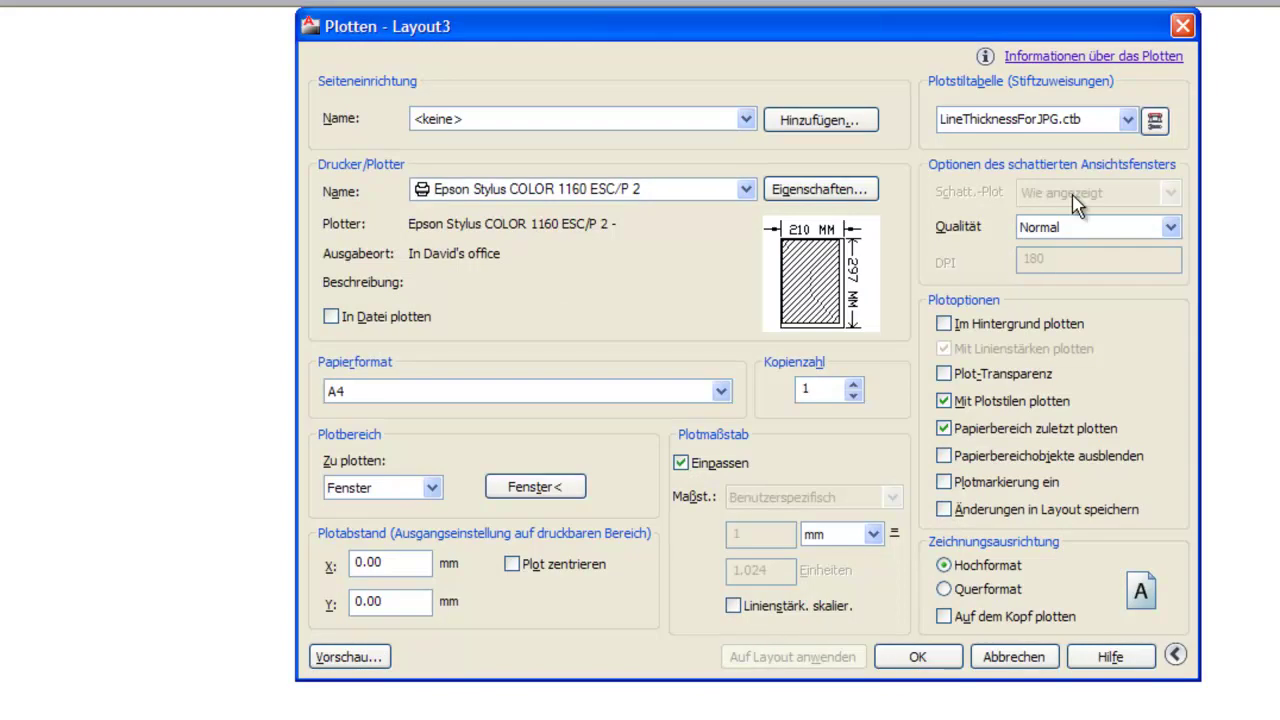
pyautogui.click(1128, 119)
pyautogui.click(1070, 366)
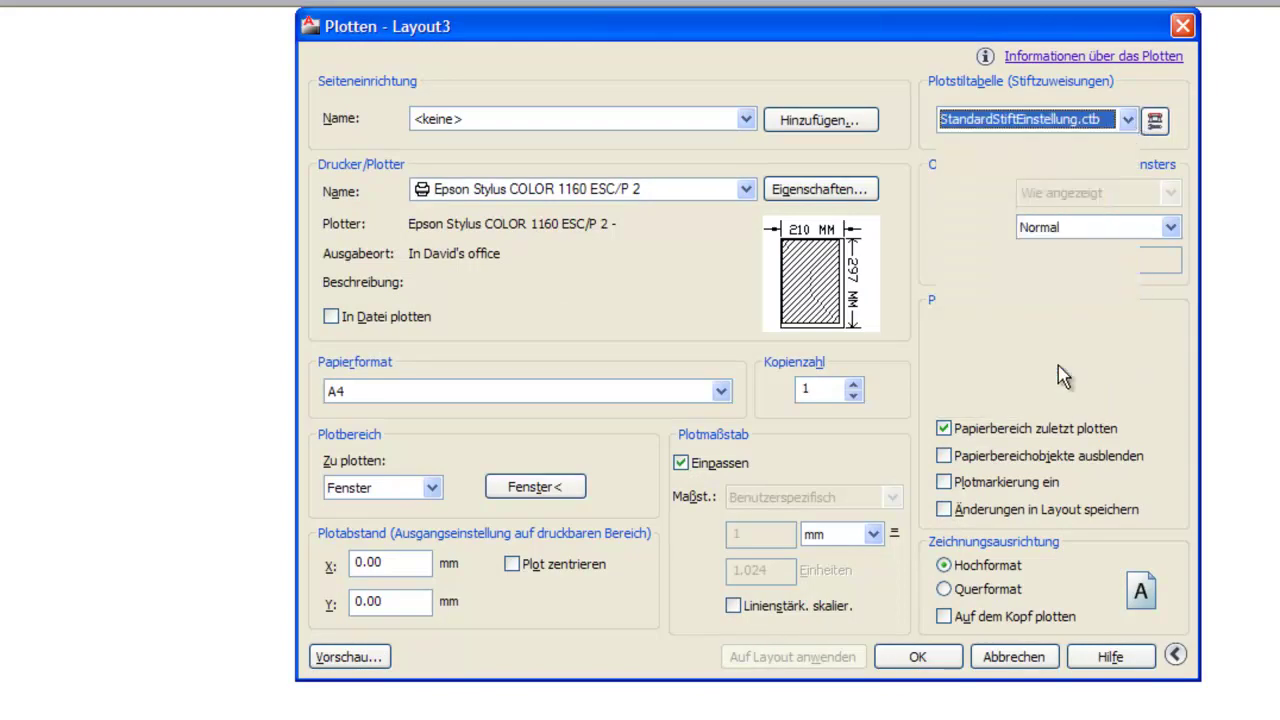
pyautogui.click(752, 657)
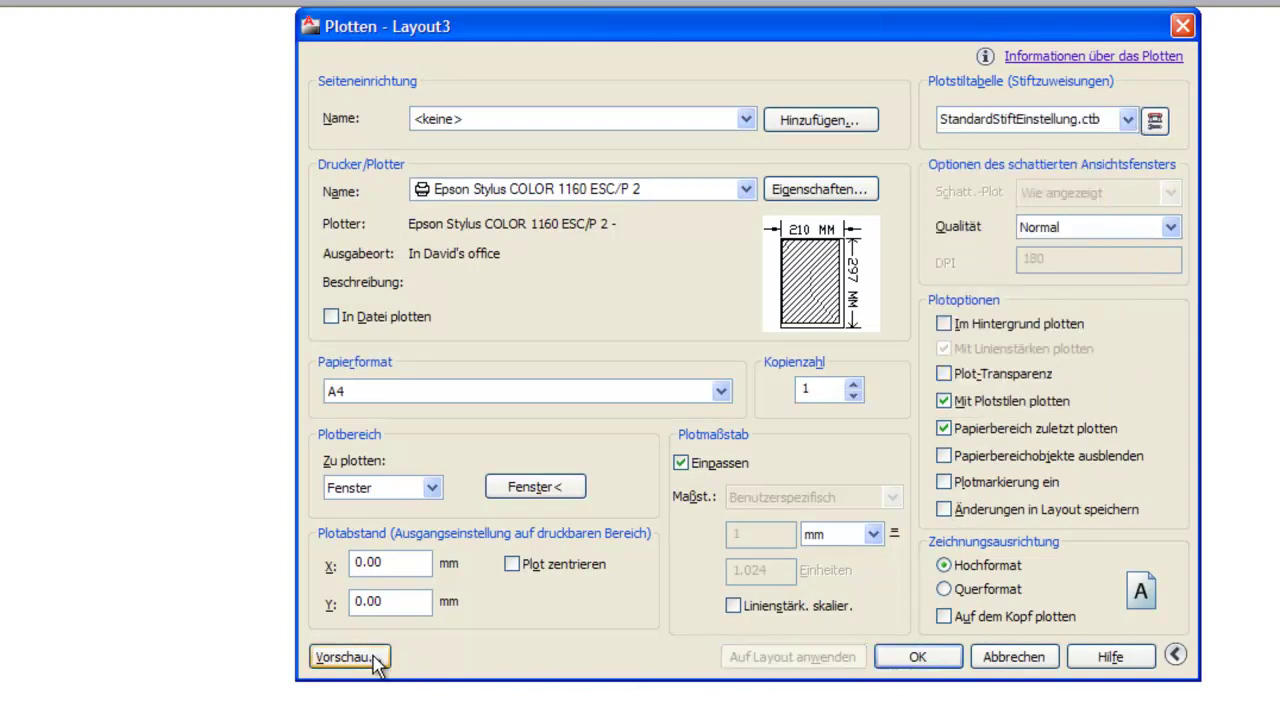
# - Preview the plot with the StandardStiftEinstellung.ctb pens, then cancel the plot dialog without plotting
pyautogui.click(375, 660)
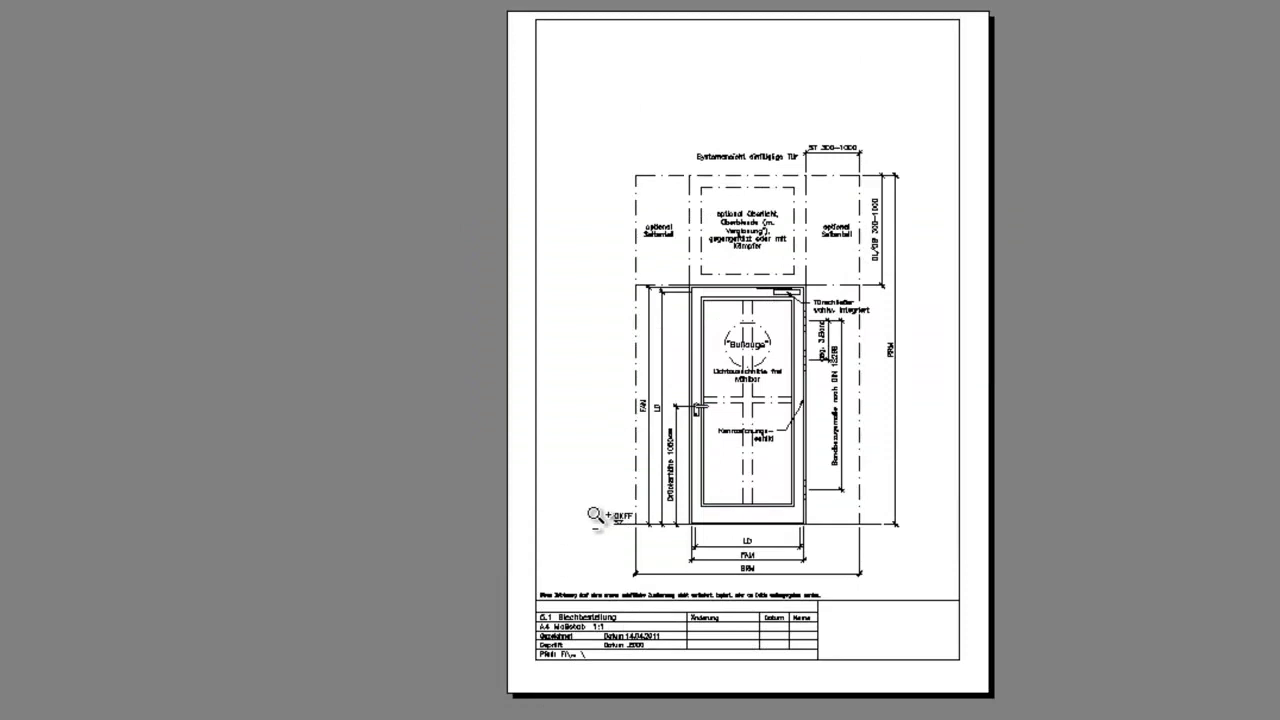
pyautogui.press('Escape')
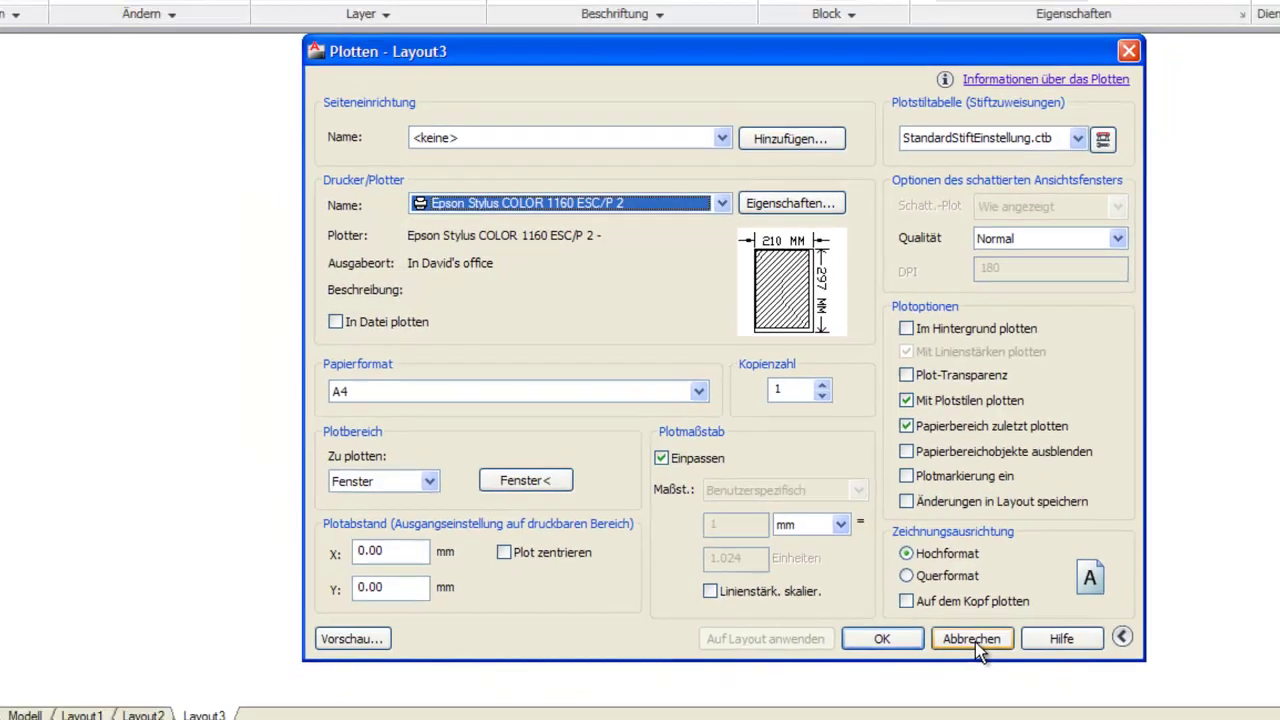
pyautogui.click(1014, 657)
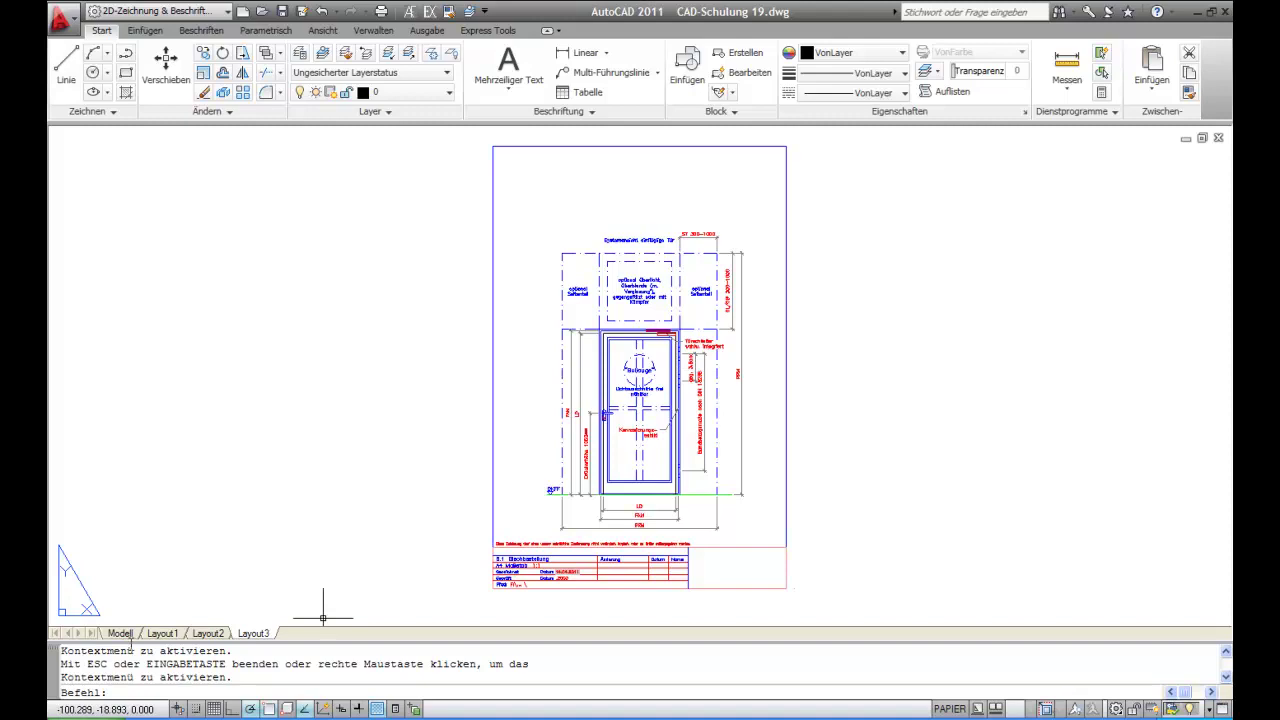
# - Look at the Modell tab, return to Layout3, and open the application menu's Drucken options
pyautogui.click(120, 633)
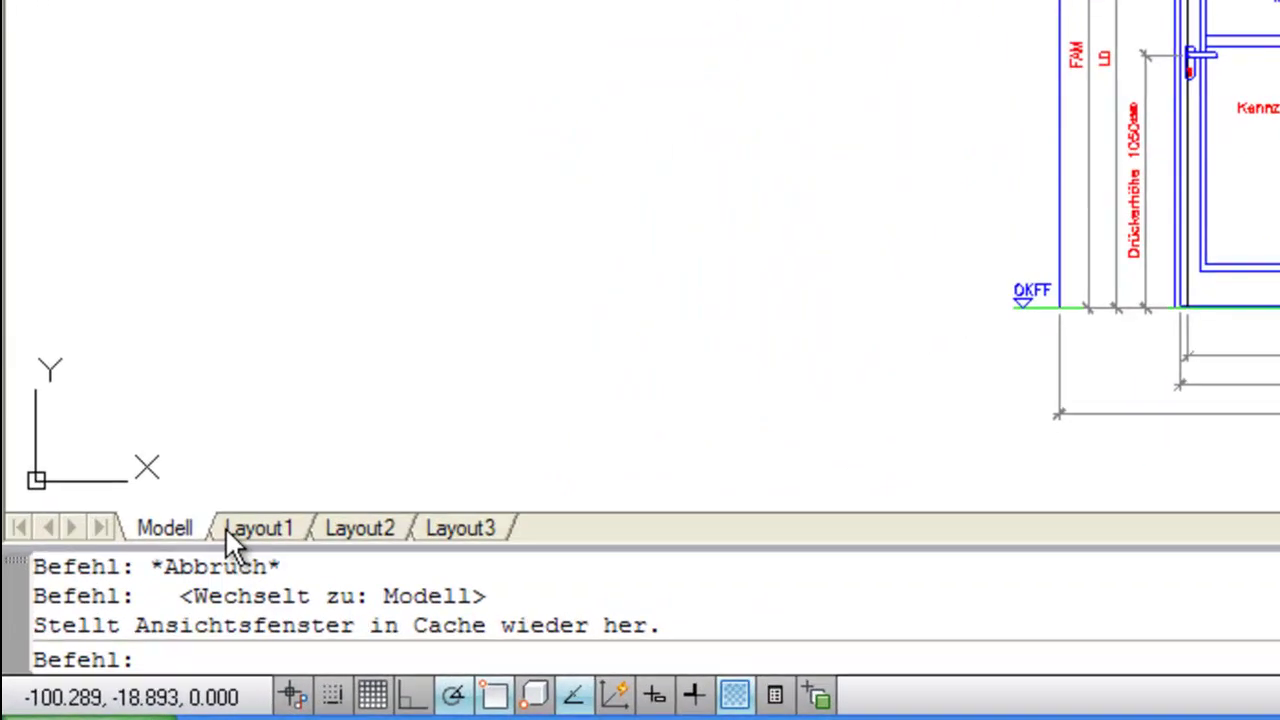
pyautogui.click(450, 530)
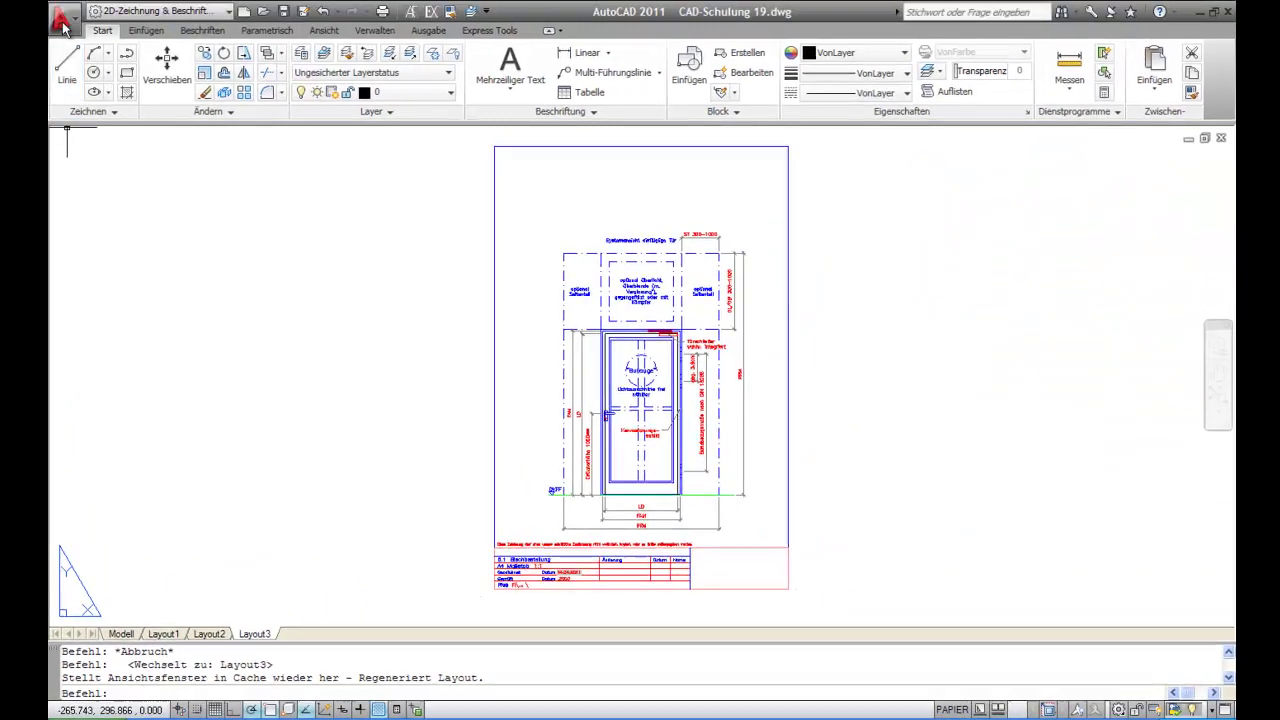
pyautogui.click(62, 22)
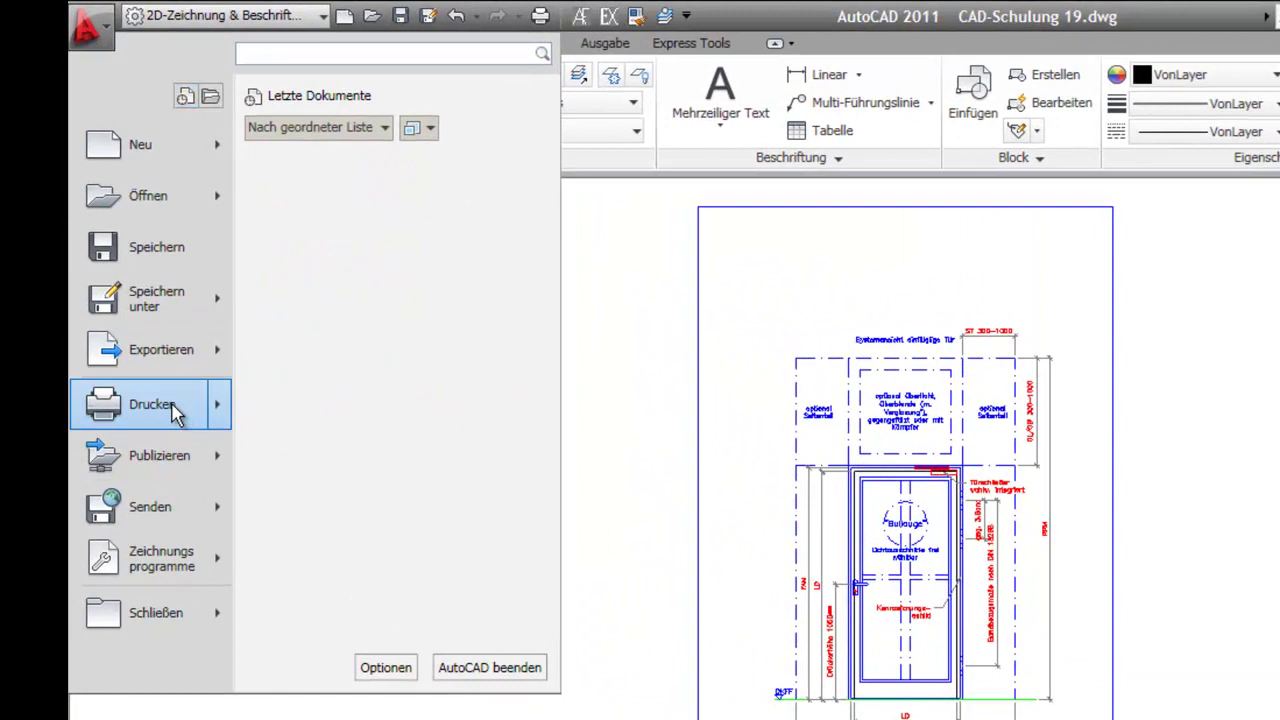
# - Select DTn DIN A4 01 in the Page Setup Manager, set it Aktuell, and close the manager
pyautogui.click(337, 465)
pyautogui.moveTo(1014, 427); pyautogui.dragTo(1014, 445)
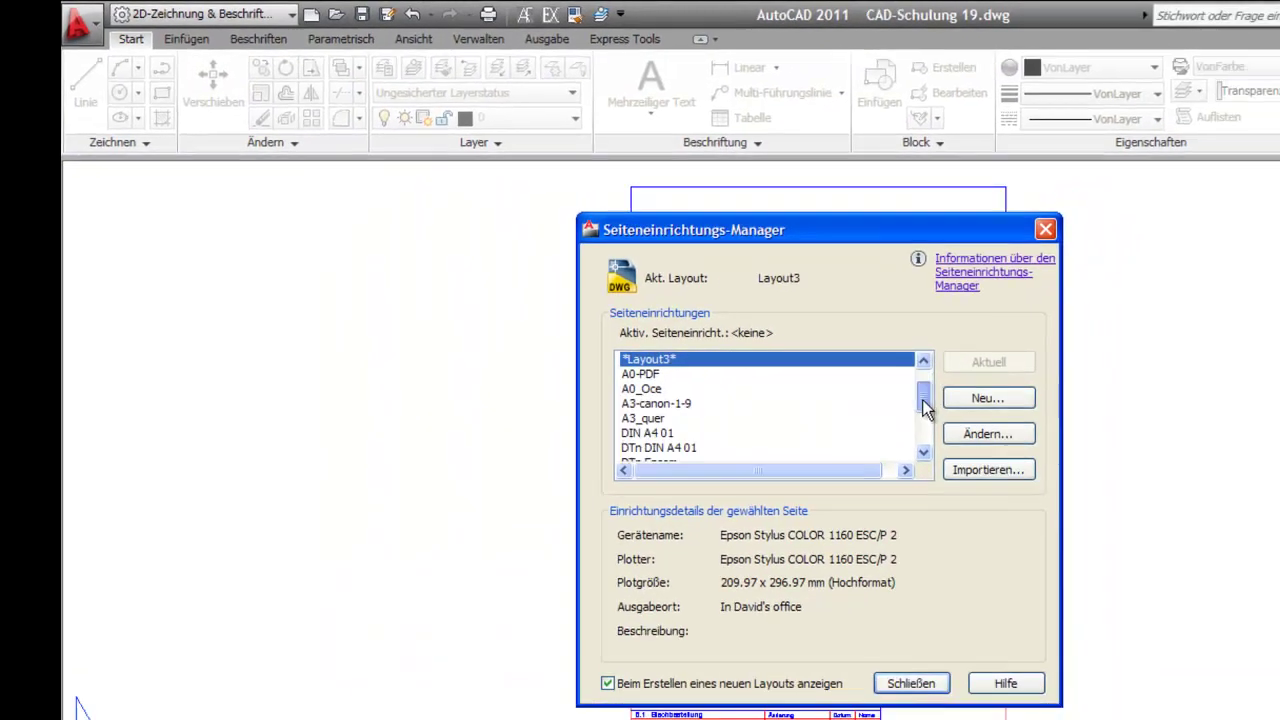
pyautogui.click(636, 405)
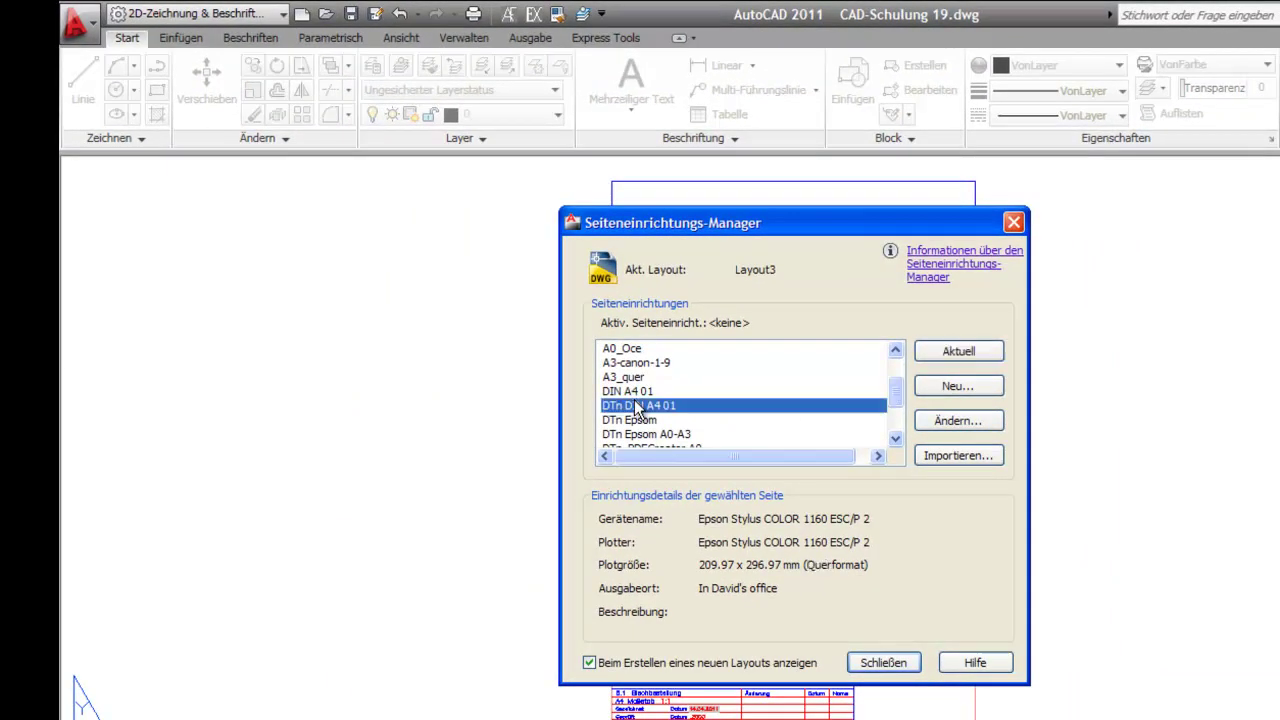
pyautogui.click(960, 351)
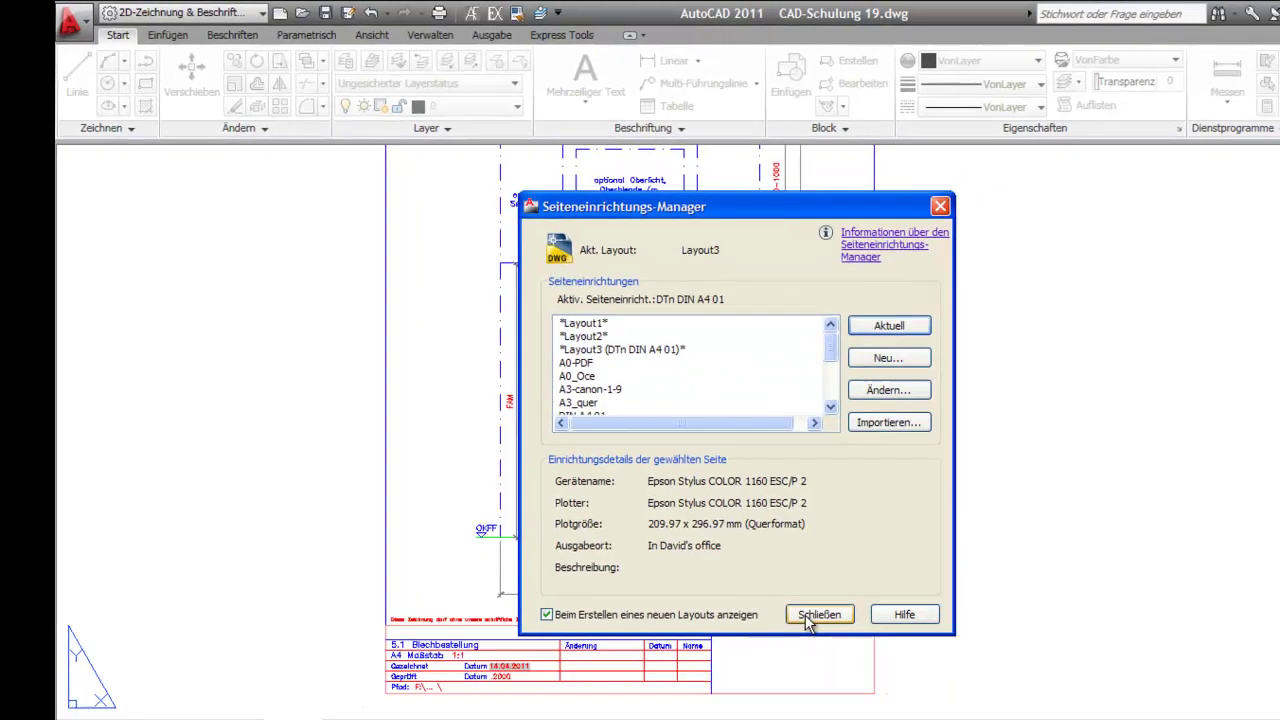
pyautogui.click(884, 662)
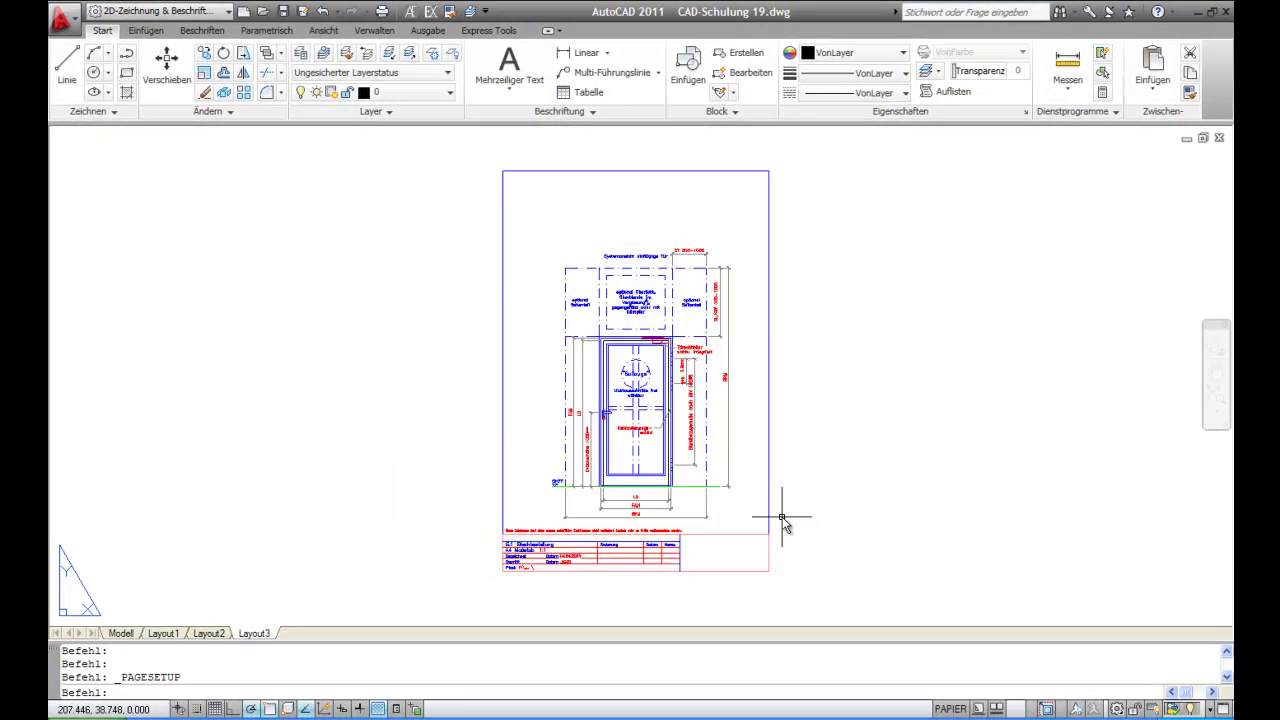
# - Zoom a window around the Layout3 sheet, then double-click into the door viewport
pyautogui.click(1216, 405)
pyautogui.moveTo(760, 580); pyautogui.dragTo(690, 437)
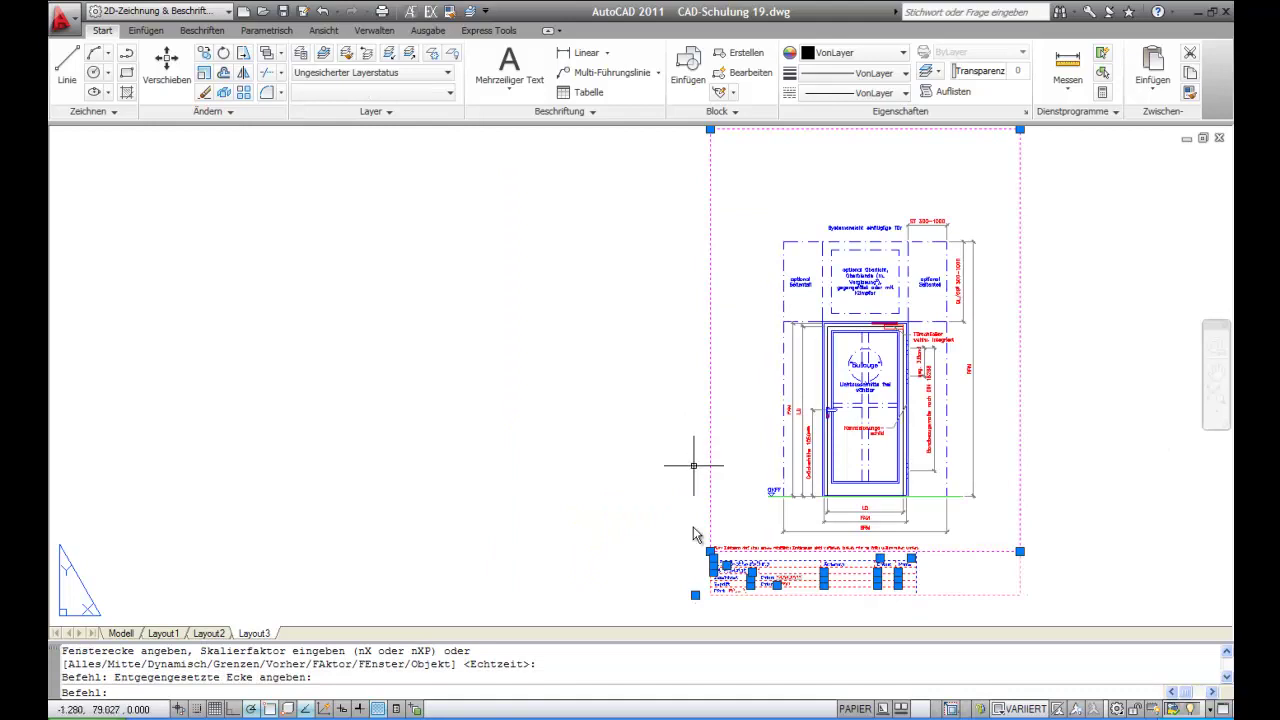
pyautogui.click(855, 709)
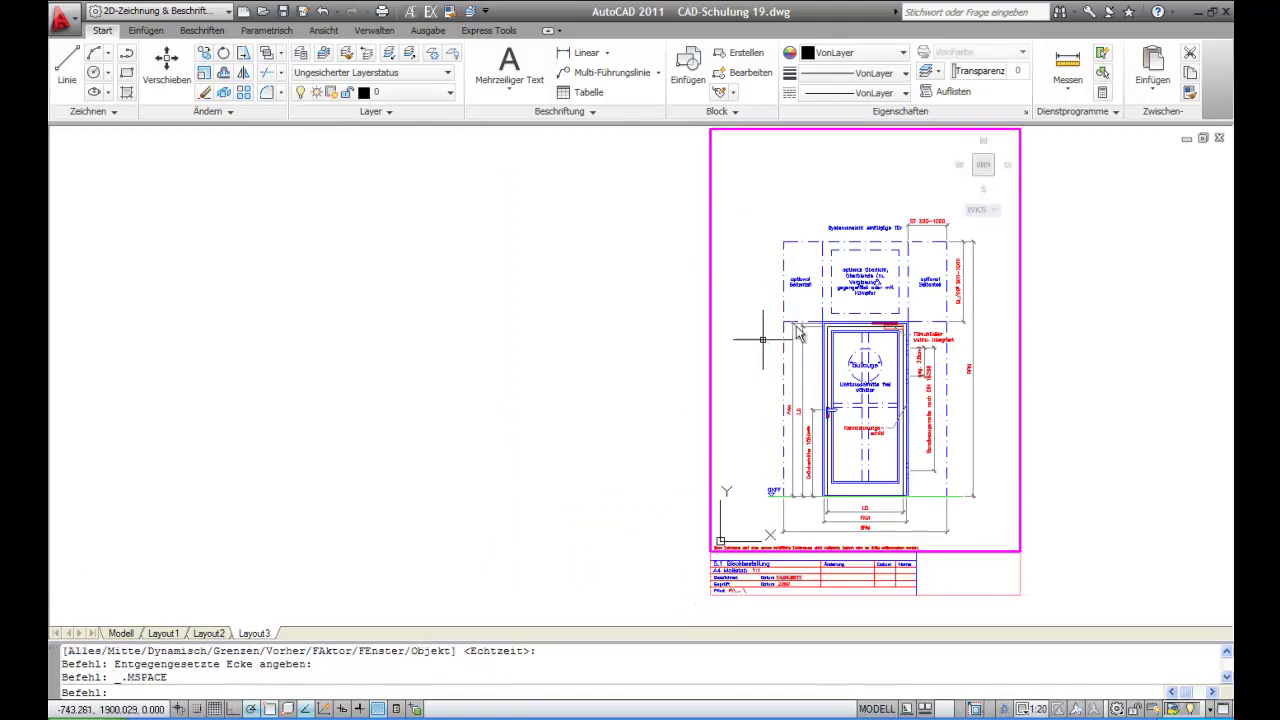